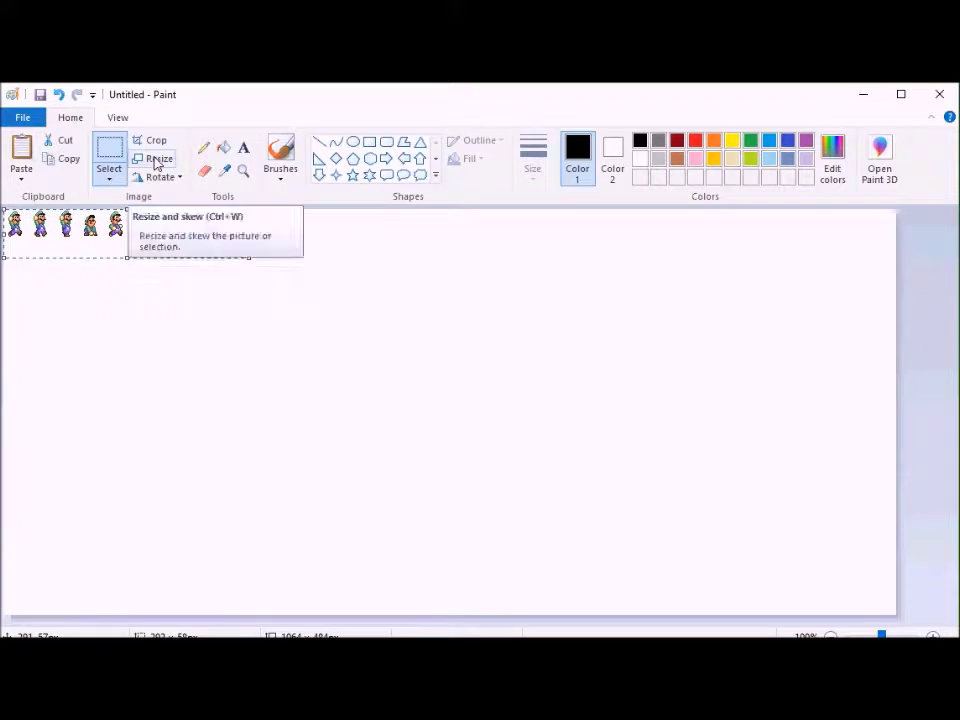
pyautogui.click(155, 163)
pyautogui.write('350')
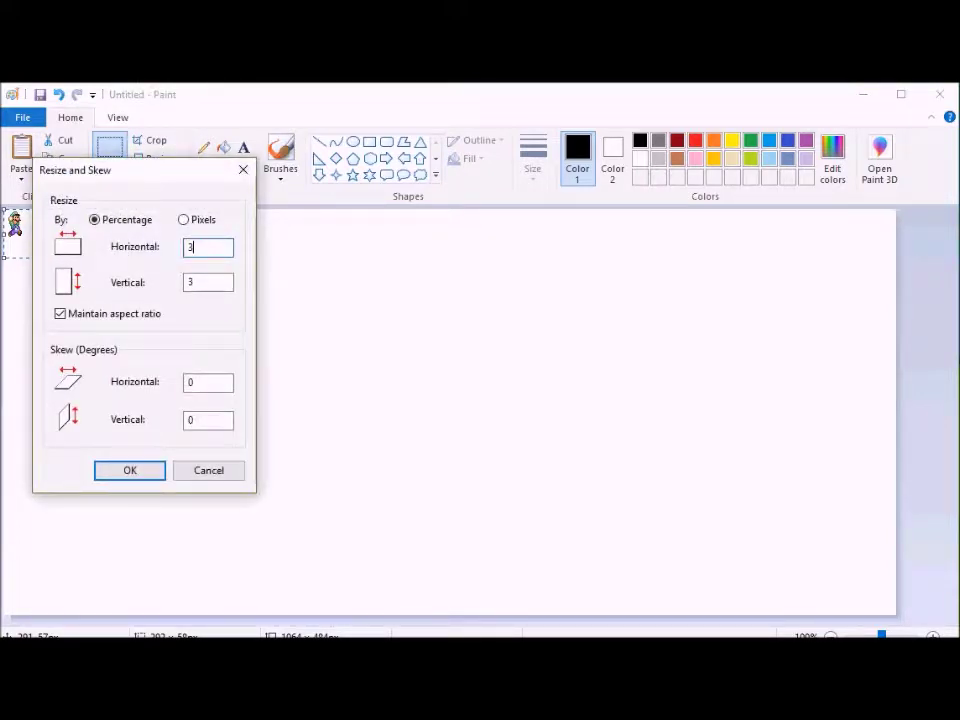
pyautogui.press('Return')
pyautogui.hotkey('ctrl', 'z')
pyautogui.hotkey('ctrl', 'w')
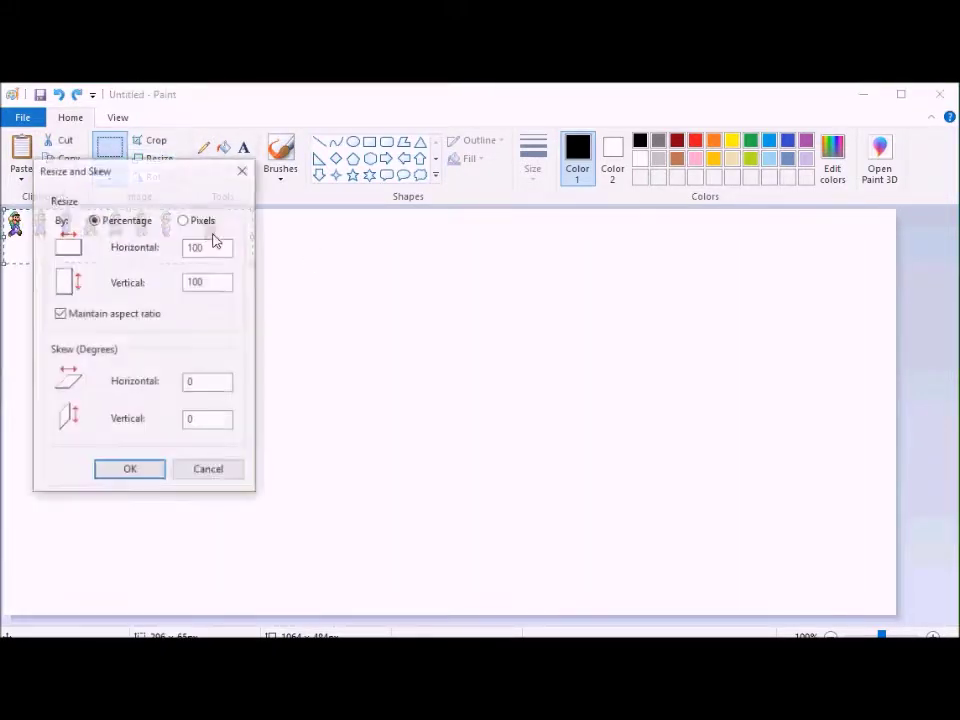
pyautogui.write('350')
pyautogui.press('Return')
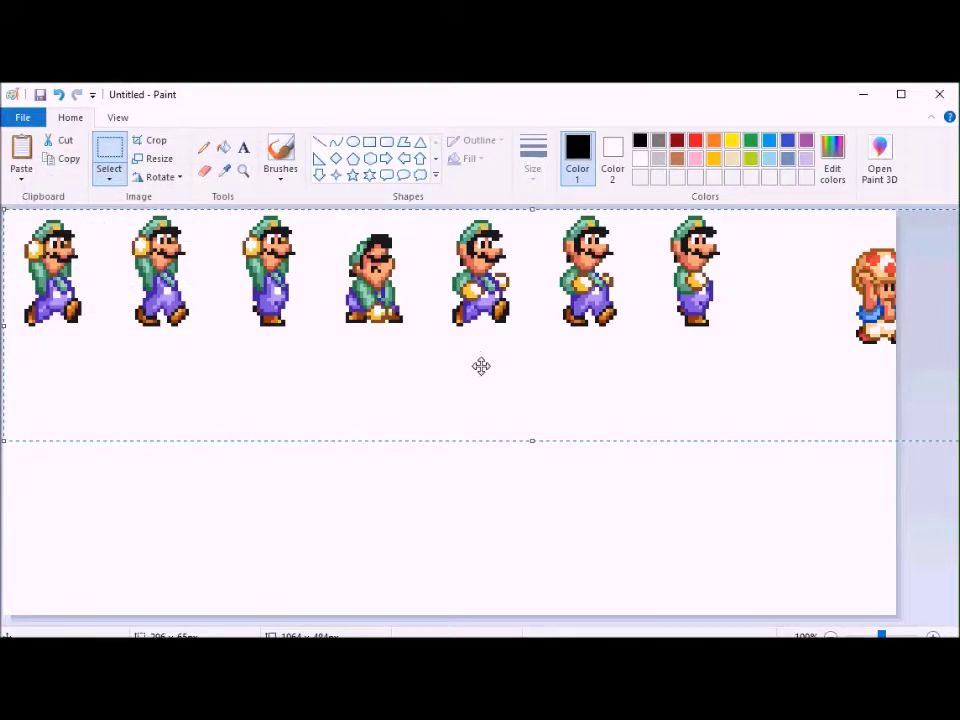
pyautogui.hotkey('ctrl', 'z')
# Step: Move the Toad sprite beside the Luigi row, then enlarge the selected sprites to 425 percent
pyautogui.moveTo(198, 212)
pyautogui.mouseDown()
pyautogui.moveTo(233, 252)
pyautogui.moveTo(195, 236)
pyautogui.mouseUp()
pyautogui.moveTo(210, 279); pyautogui.dragTo(3, 209)
pyautogui.hotkey('ctrl', 'w')
pyautogui.write('425')
pyautogui.press('Return')
pyautogui.press('Escape')
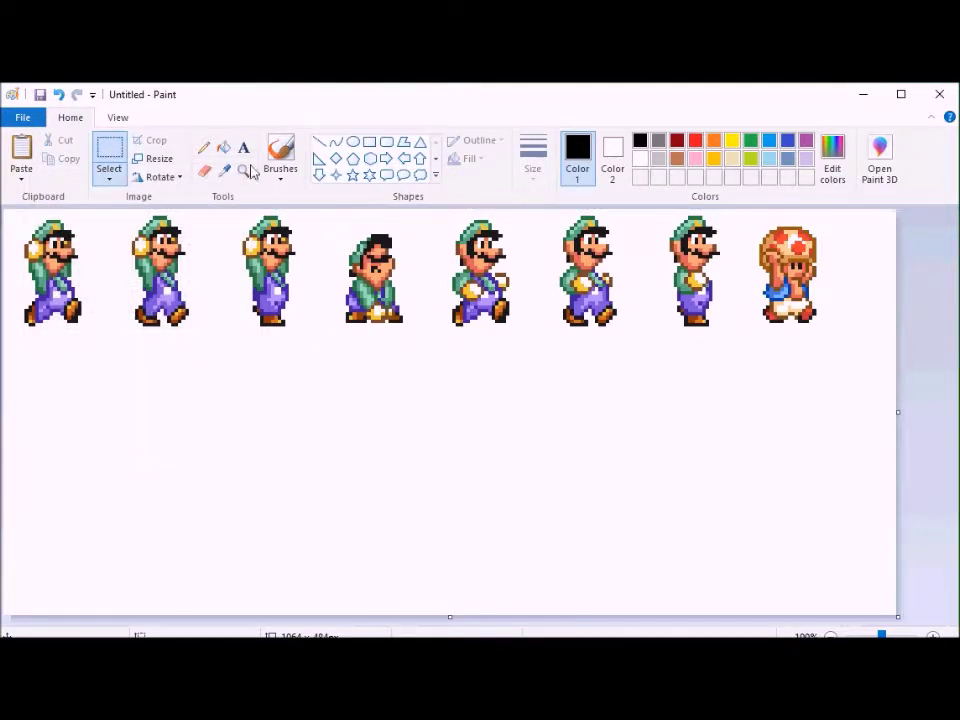
# Step: Move the standing Luigi sprite to the empty area below the row and flip the whole picture horizontally
pyautogui.moveTo(652, 210); pyautogui.dragTo(729, 339)
pyautogui.moveTo(706, 295); pyautogui.dragTo(531, 477)
pyautogui.hotkey('ctrl', 'a')
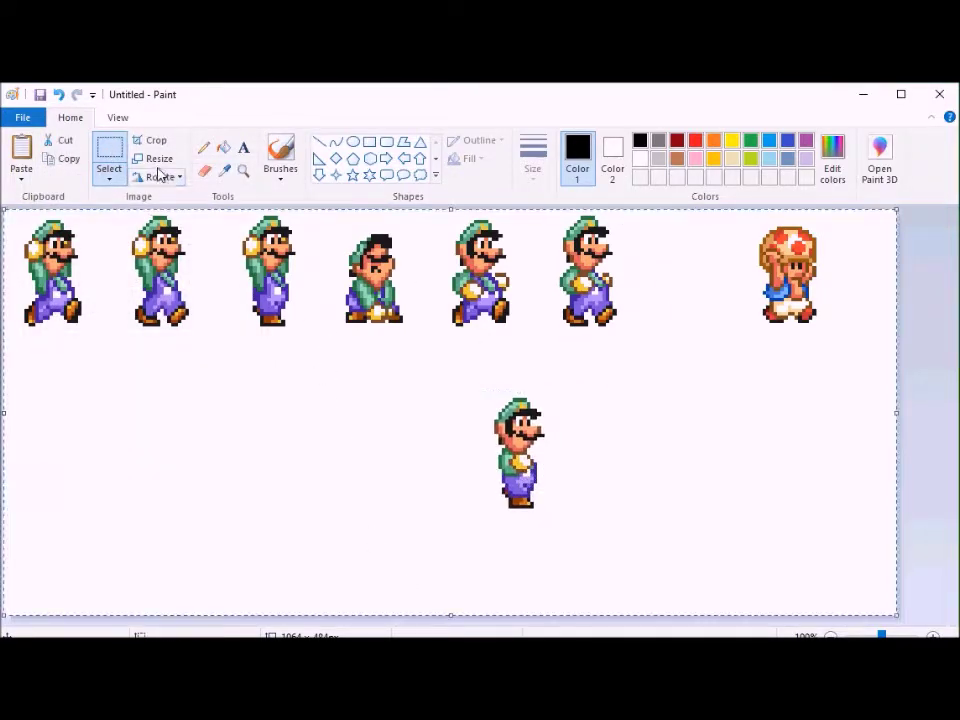
pyautogui.click(162, 177)
pyautogui.click(197, 273)
# Step: Duplicate the standing Luigi's head onto the blank canvas to the right of the full sprite
pyautogui.moveTo(331, 395); pyautogui.dragTo(418, 527)
pyautogui.click(109, 155)
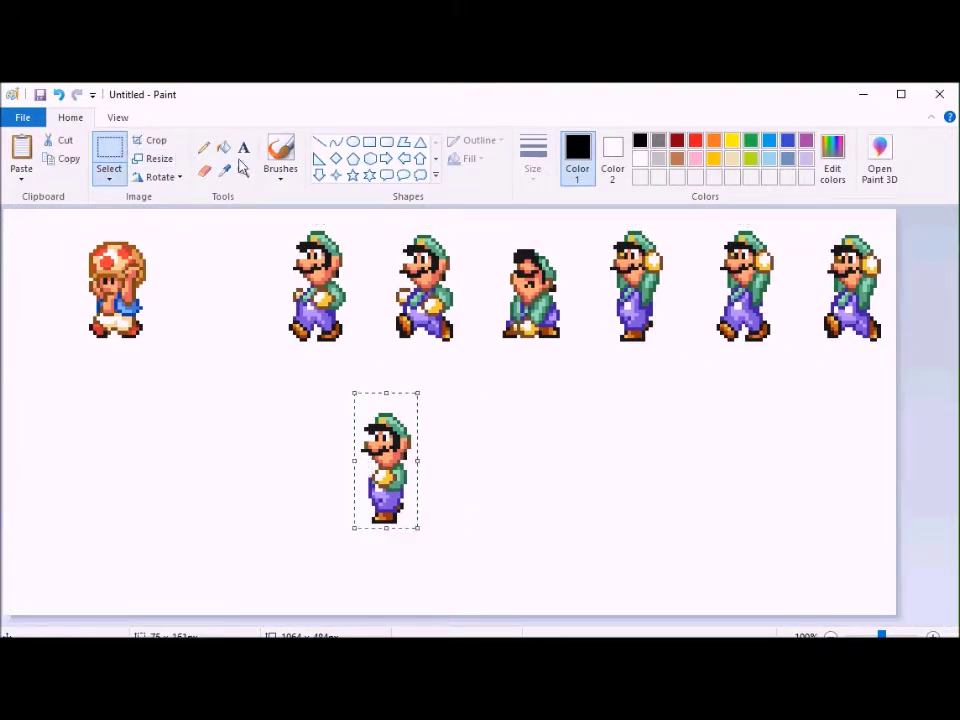
pyautogui.click(243, 171)
pyautogui.click(454, 481)
pyautogui.click(109, 155)
pyautogui.moveTo(241, 232); pyautogui.dragTo(419, 376)
pyautogui.keyDown('ctrl'); pyautogui.moveTo(342, 355); pyautogui.dragTo(652, 422); pyautogui.keyUp('ctrl')
# Step: Fill the copied head's black moustache with white
pyautogui.click(223, 147)
pyautogui.click(640, 158)
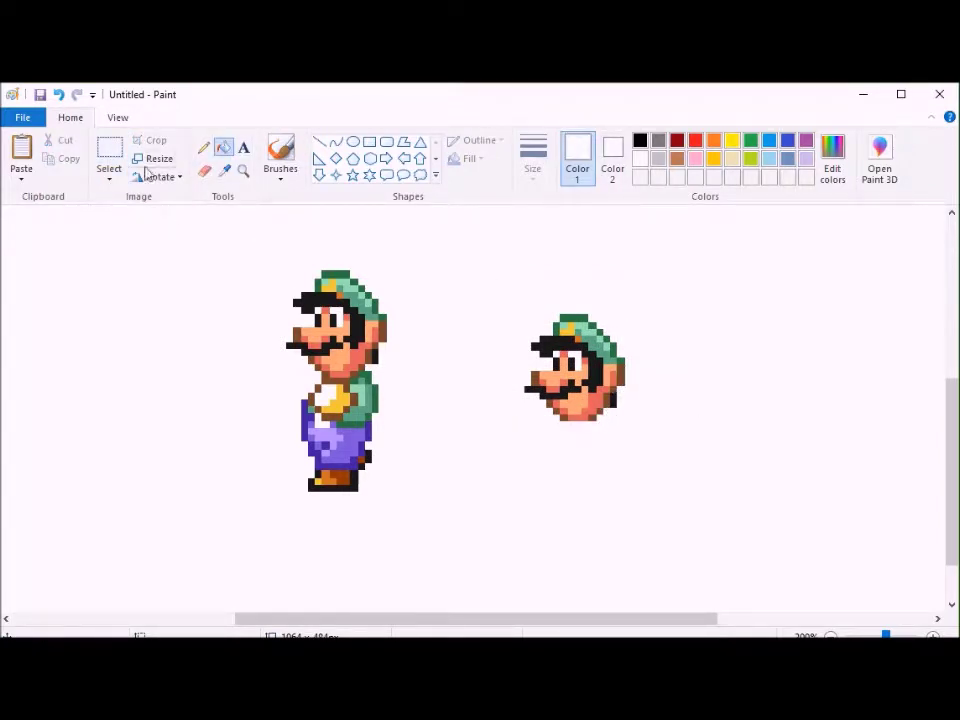
pyautogui.click(560, 390)
# Step: Mix a tan custom color and recolor the copied head's brown face outline with it, undoing any spill into the background
pyautogui.click(223, 170)
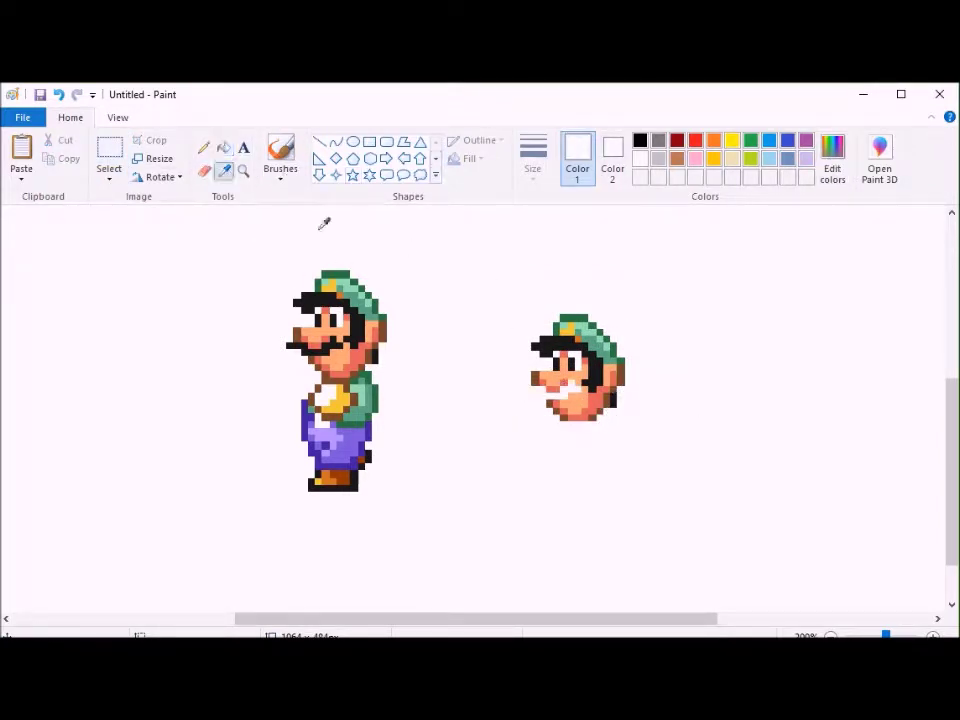
pyautogui.click(830, 158)
pyautogui.click(499, 339)
pyautogui.moveTo(660, 306); pyautogui.dragTo(658, 317)
pyautogui.click(324, 488)
pyautogui.click(223, 147)
pyautogui.click(619, 375)
pyautogui.click(607, 402)
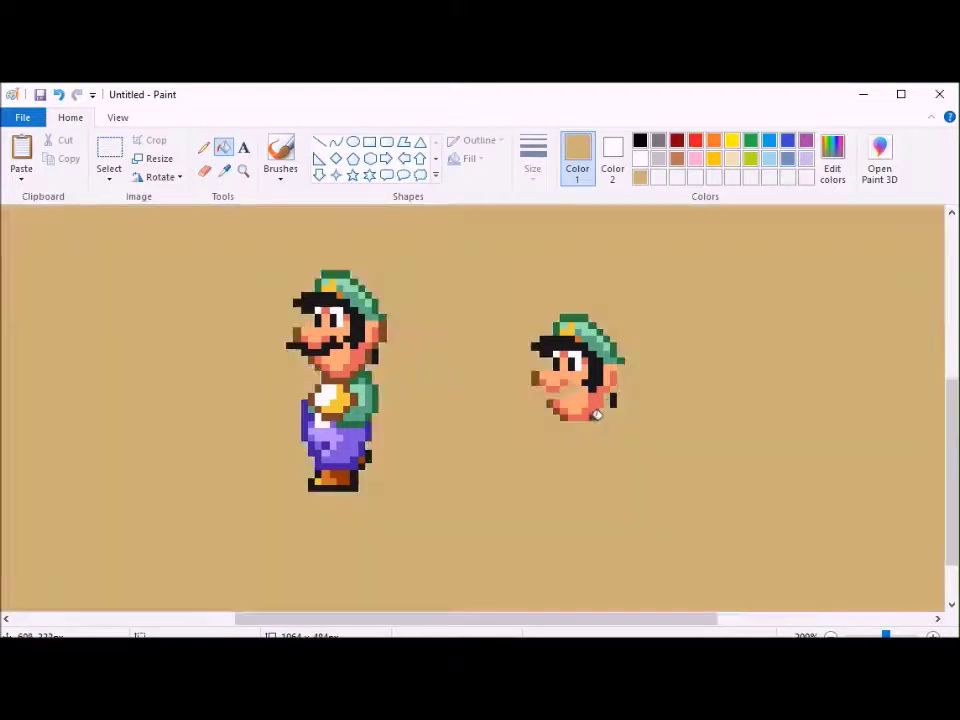
pyautogui.hotkey('ctrl', 'z')
# Step: Recolor the copied head's shaded and main skin areas with two progressively lighter tans, undoing the stray background fill
pyautogui.click(832, 160)
pyautogui.press('Escape')
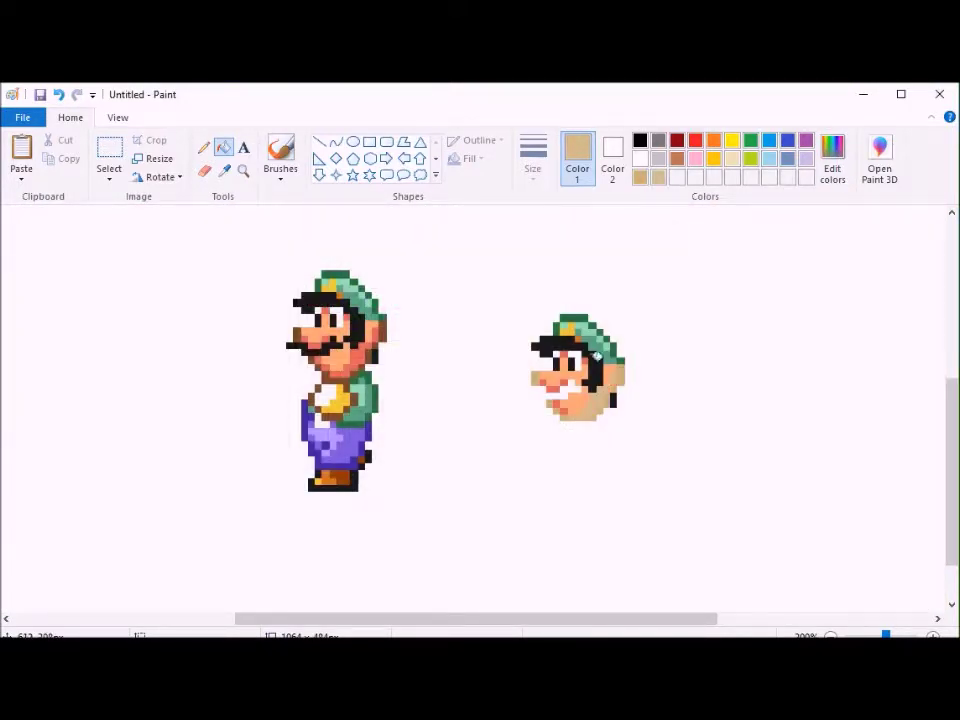
pyautogui.click(564, 355)
pyautogui.click(832, 160)
pyautogui.press('Escape')
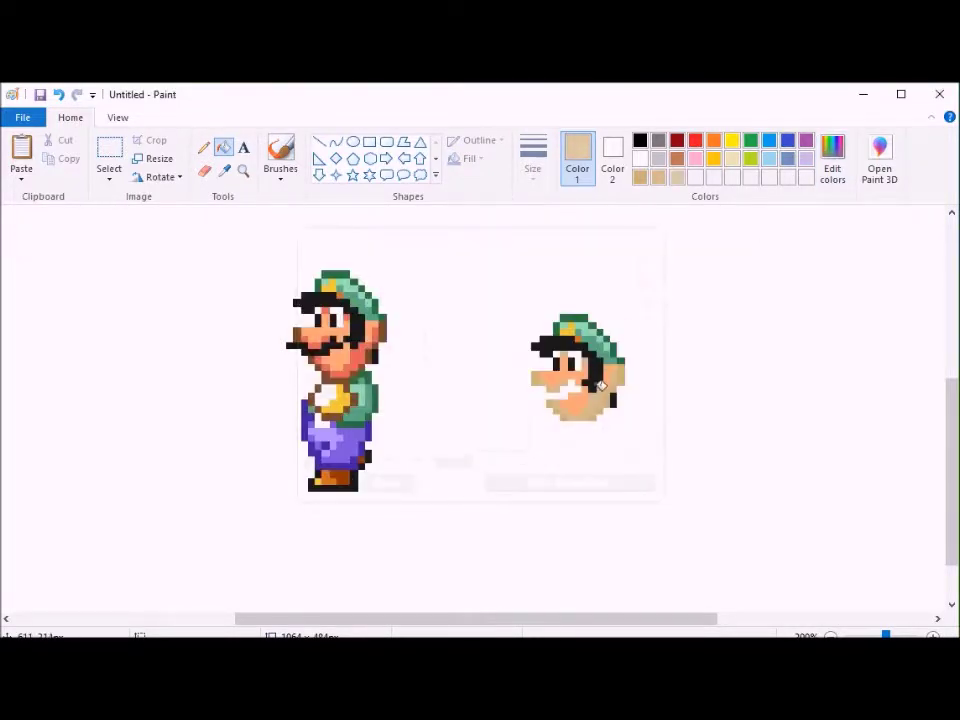
pyautogui.click(583, 373)
pyautogui.click(484, 270)
pyautogui.hotkey('ctrl', 'z')
# Step: Move the front tip of the copied head's black brim off to the side and fill the black tuft below the ear with white
pyautogui.click(109, 150)
pyautogui.moveTo(516, 326); pyautogui.dragTo(768, 352)
pyautogui.click(641, 159)
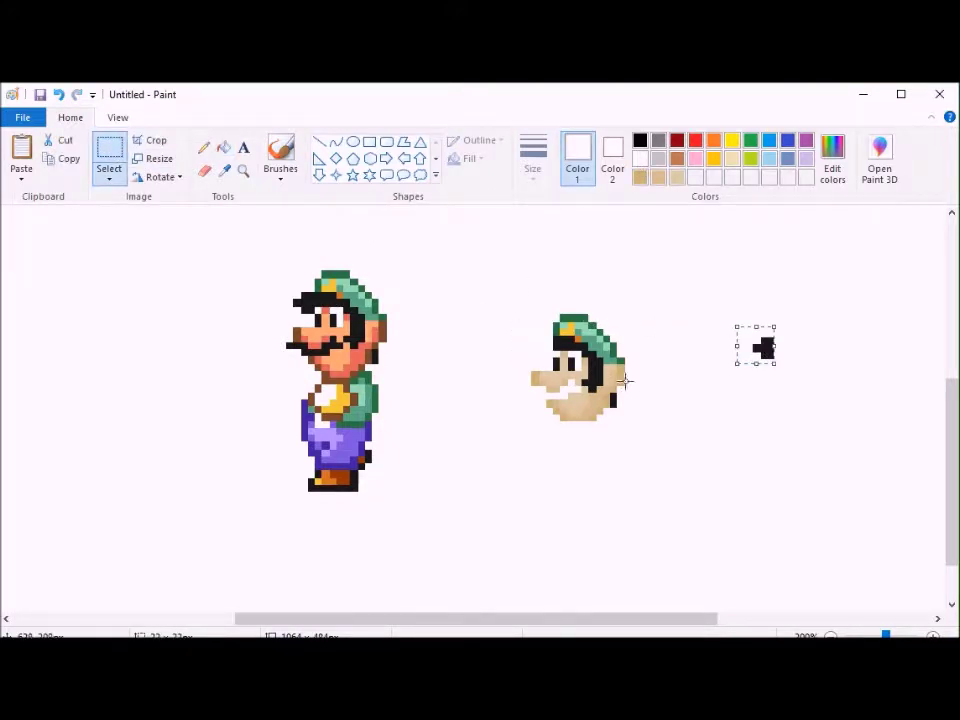
pyautogui.click(229, 151)
pyautogui.click(613, 400)
# Step: Close the gap in the front face outline with the darker outline tan, using a small Eraser set to that secondary color
pyautogui.click(222, 172)
pyautogui.rightClick(548, 402)
pyautogui.click(204, 170)
pyautogui.click(533, 160)
pyautogui.click(544, 211)
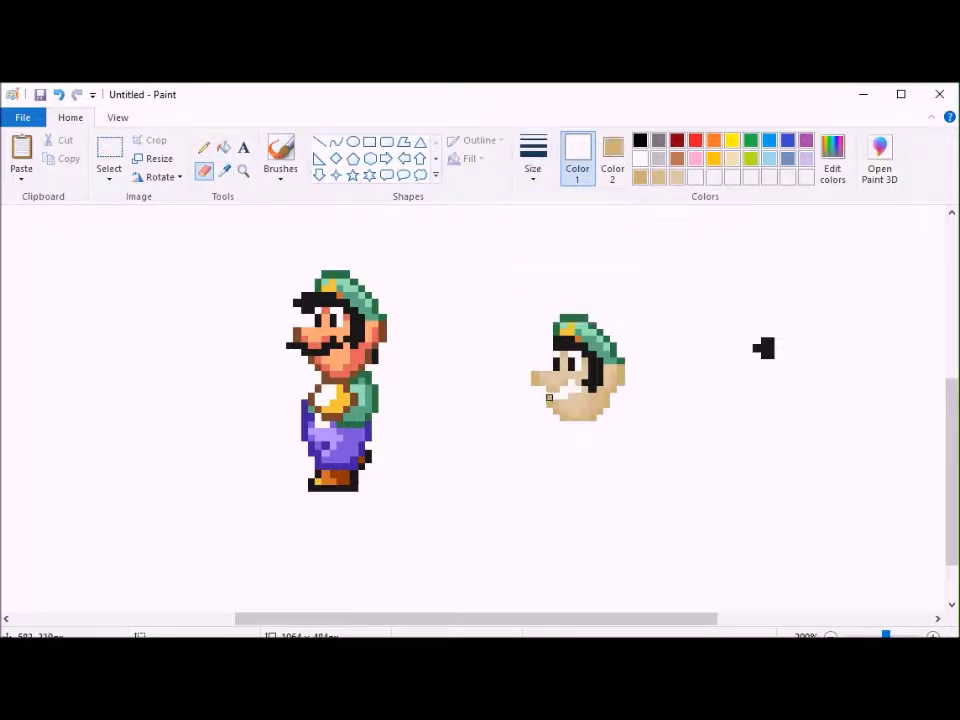
# Step: Sample the light skin tan from the face and fill the white moustache gap with it
pyautogui.click(224, 170)
pyautogui.click(557, 369)
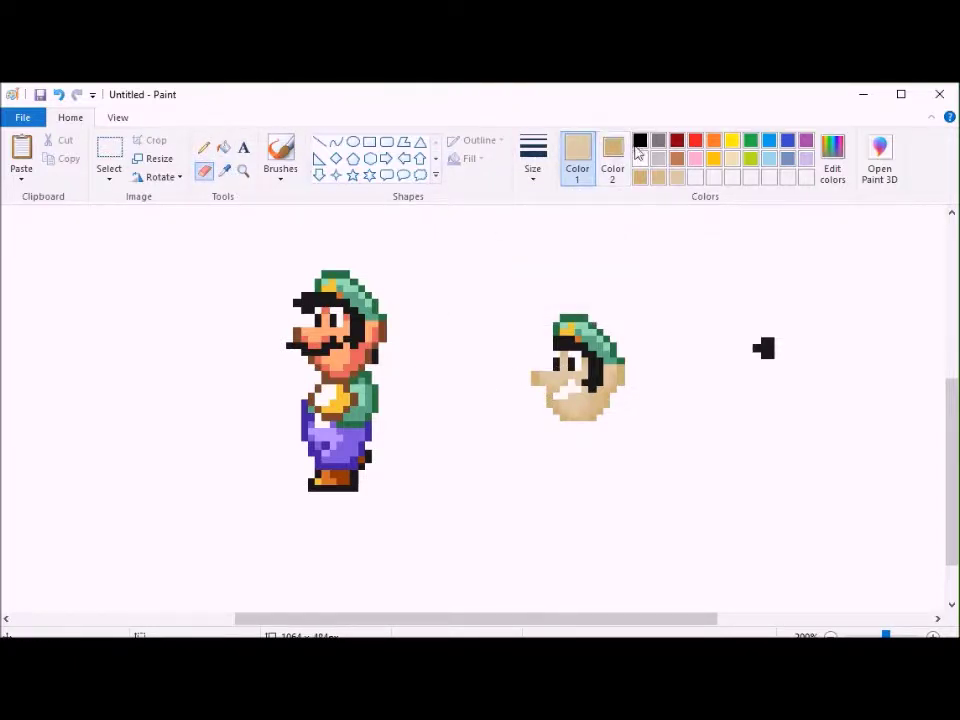
pyautogui.click(223, 147)
# Step: Enable transparent selection and move the copied head's nose slightly inward and down against the face
pyautogui.click(109, 155)
pyautogui.moveTo(523, 360); pyautogui.dragTo(550, 384)
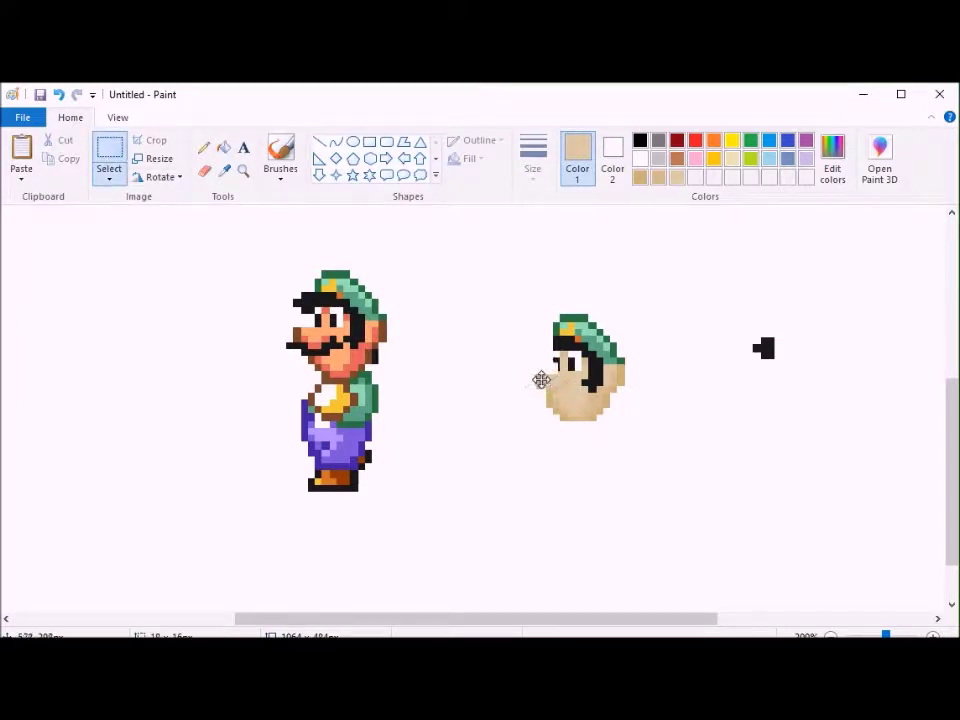
pyautogui.click(109, 170)
pyautogui.click(167, 329)
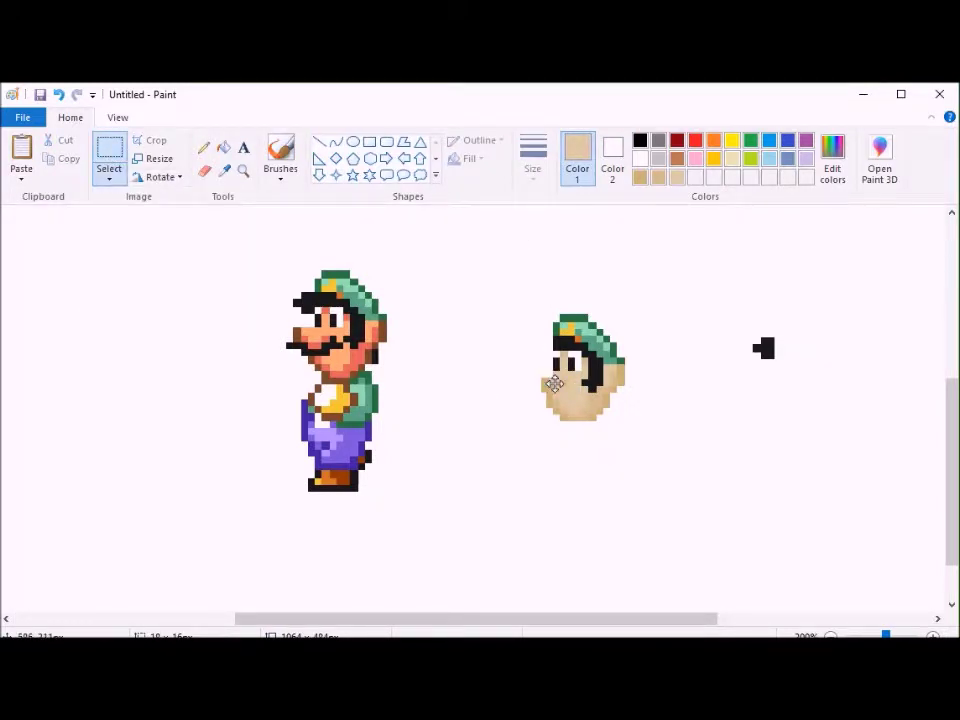
pyautogui.moveTo(560, 384); pyautogui.dragTo(560, 386)
pyautogui.click(690, 380)
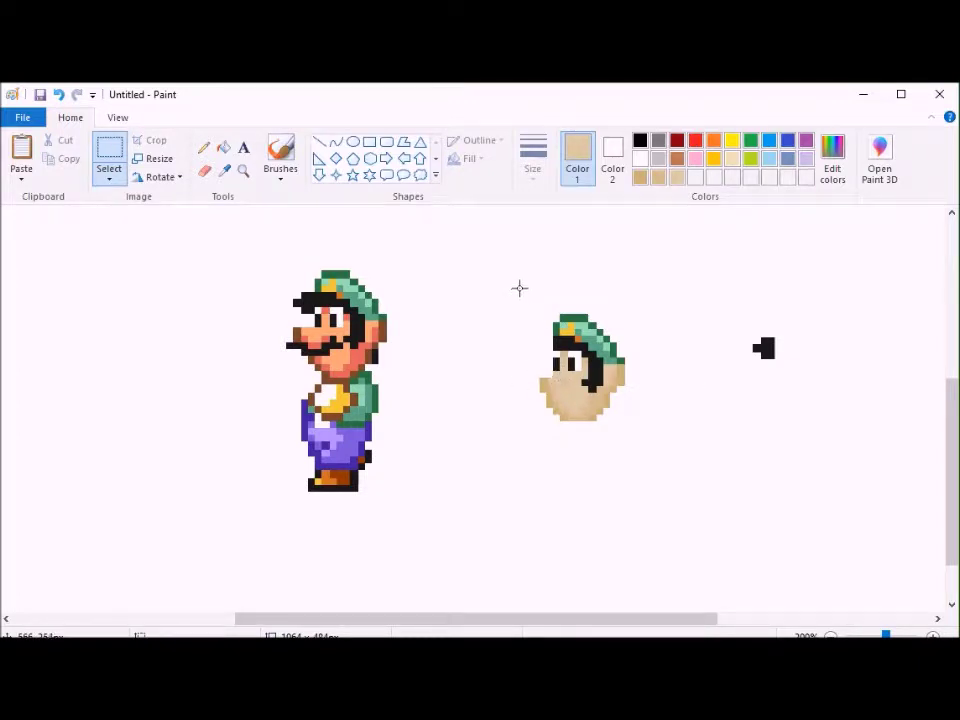
# Step: Shorten the black sideburn by erasing its lower end to the sampled skin tan, and reset the secondary color to white
pyautogui.click(224, 170)
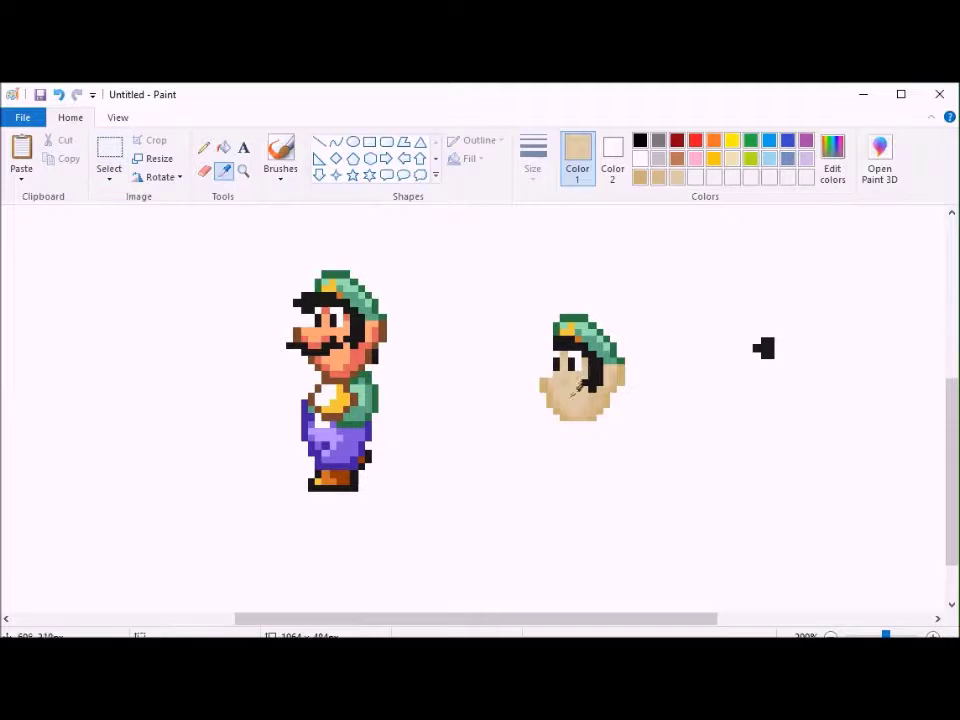
pyautogui.rightClick(575, 390)
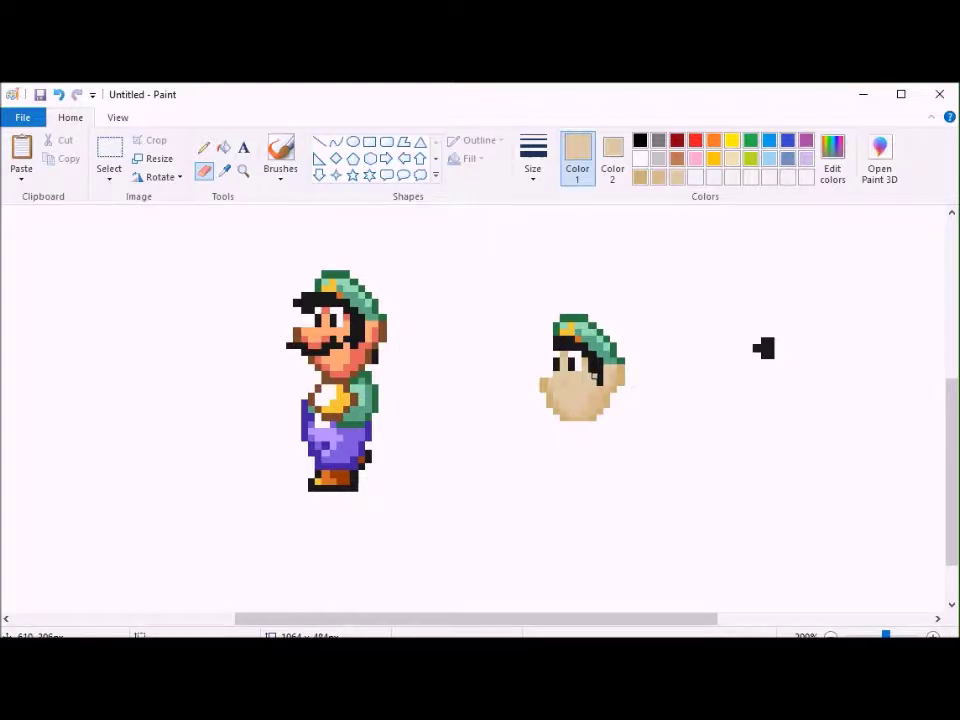
pyautogui.rightClick(640, 158)
pyautogui.click(832, 155)
pyautogui.click(668, 320)
pyautogui.click(506, 328)
pyautogui.click(324, 488)
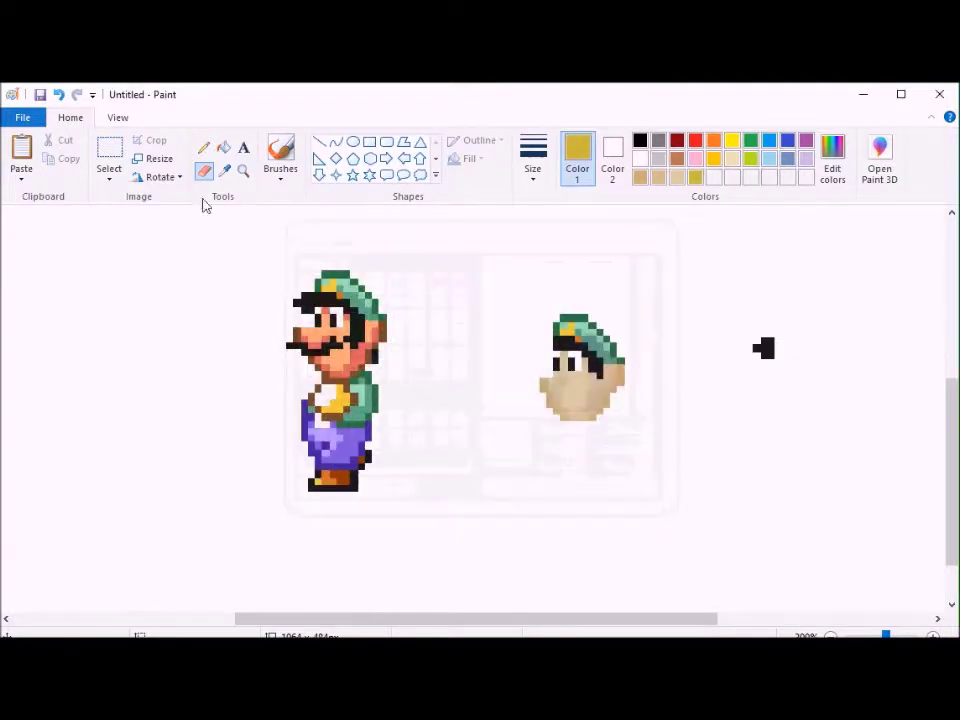
pyautogui.click(223, 147)
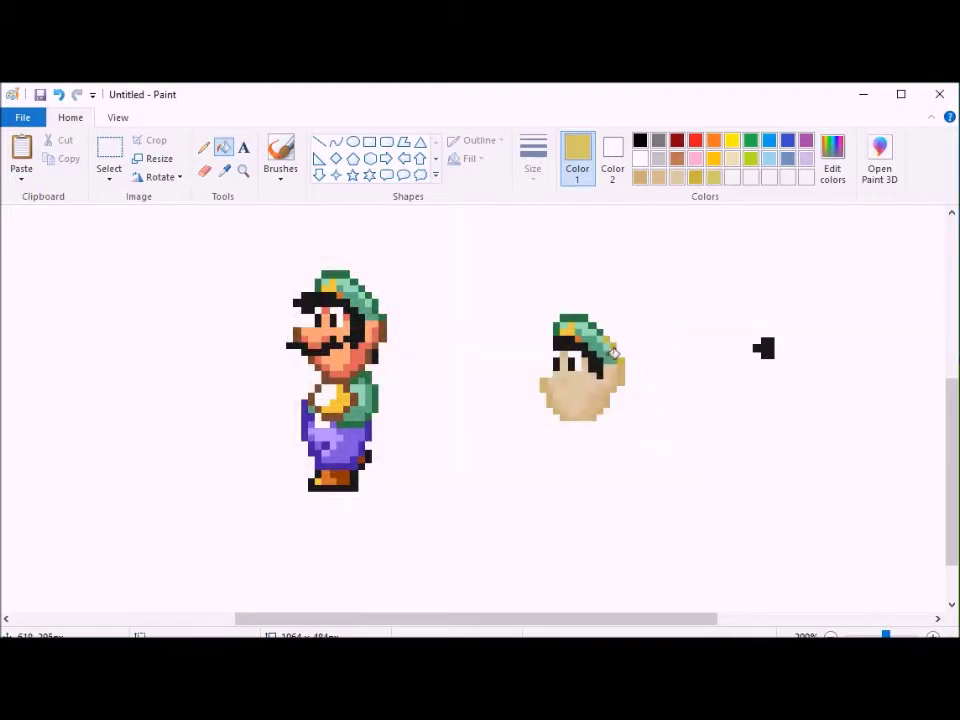
pyautogui.click(581, 328)
pyautogui.click(497, 320)
pyautogui.click(657, 318)
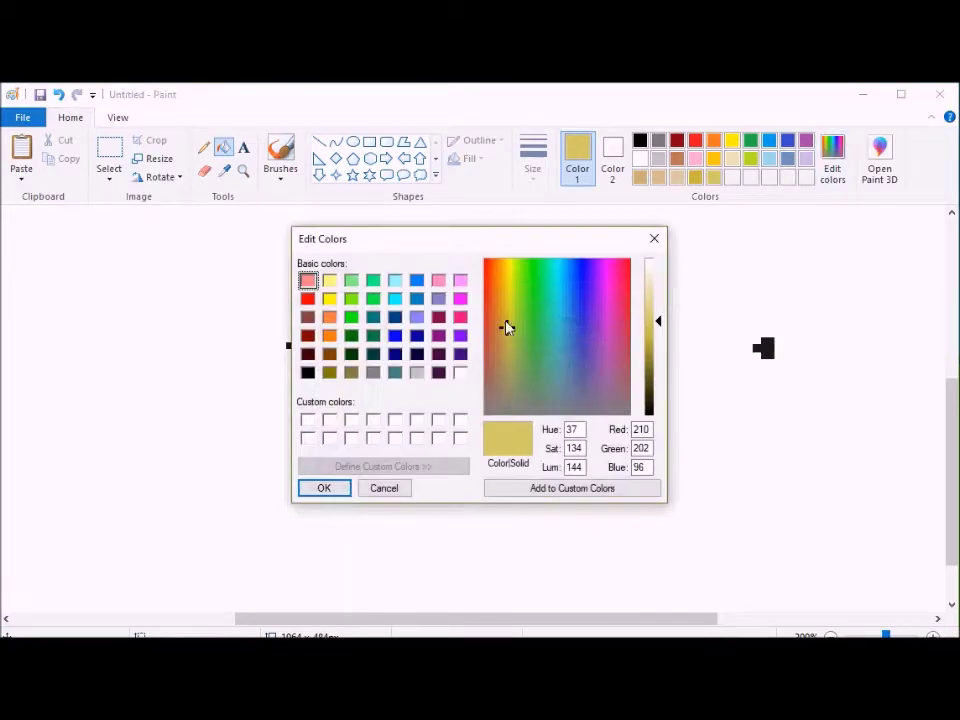
pyautogui.press('Return')
pyautogui.click(590, 333)
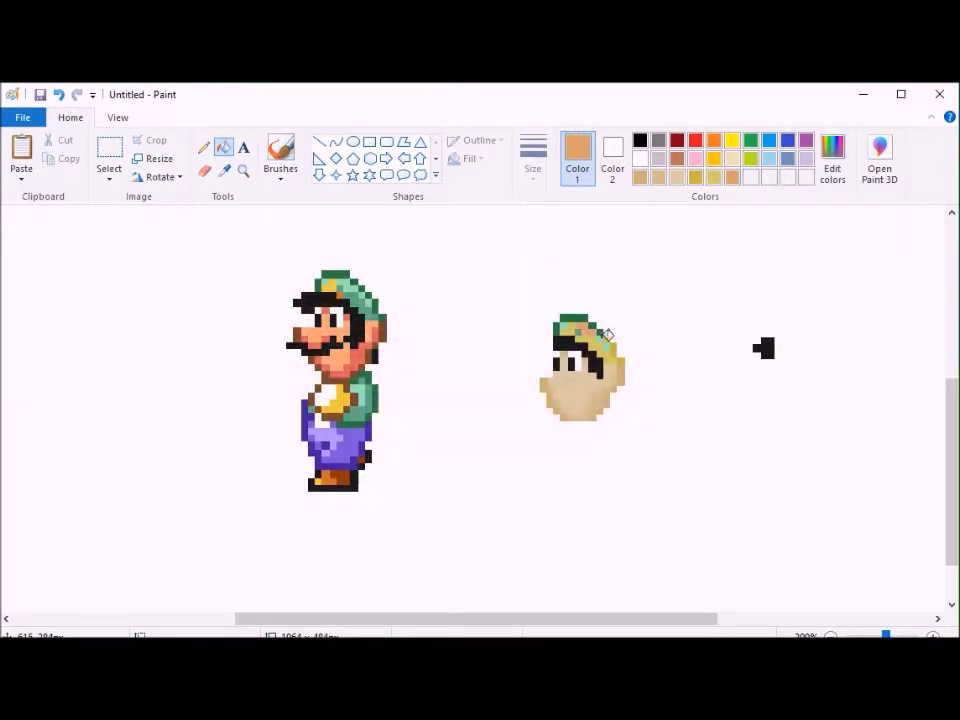
pyautogui.click(832, 160)
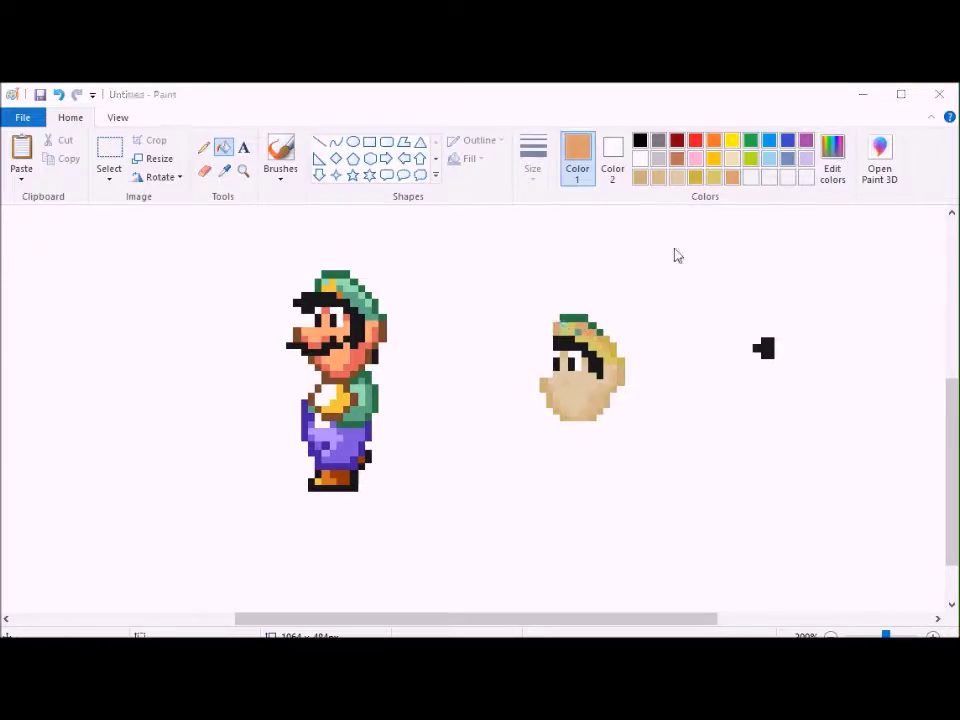
pyautogui.click(501, 313)
pyautogui.click(508, 306)
pyautogui.click(506, 304)
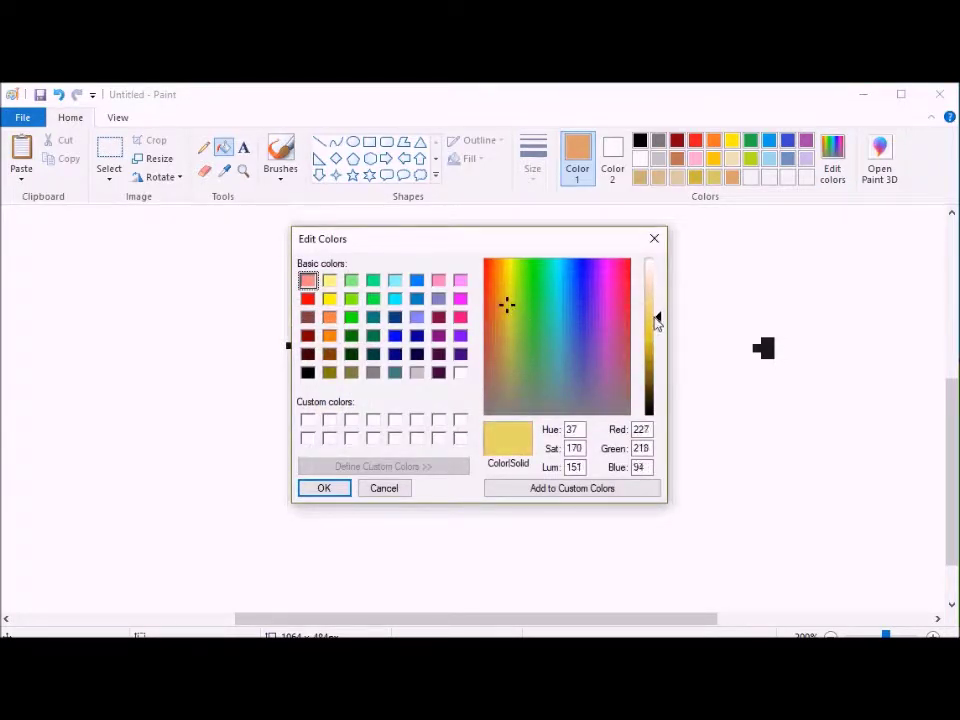
pyautogui.press('Return')
pyautogui.click(602, 326)
pyautogui.click(579, 317)
pyautogui.hotkey('ctrl', 'z')
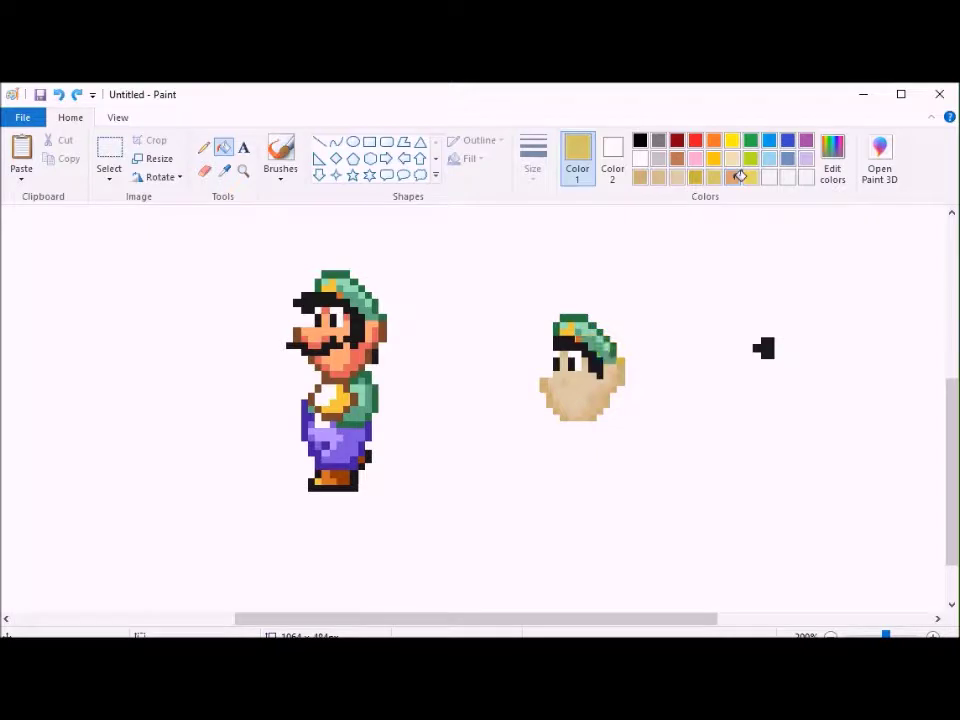
# Step: Mix a dark red custom color and fill the copied head's black hair with it
pyautogui.click(832, 160)
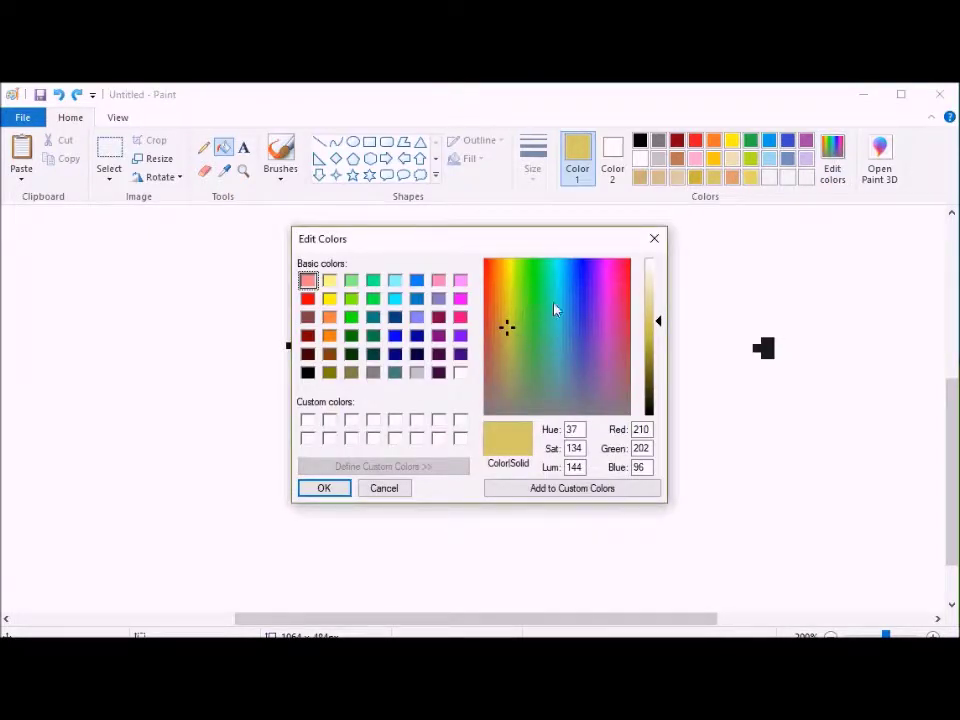
pyautogui.moveTo(613, 379); pyautogui.dragTo(488, 300)
pyautogui.click(648, 347)
pyautogui.press('Return')
pyautogui.click(560, 340)
# Step: Recolor the green cap's mid-tones and highlights, including the emblem, with two progressively lighter reds
pyautogui.click(832, 160)
pyautogui.click(650, 332)
pyautogui.press('Return')
pyautogui.click(606, 357)
pyautogui.moveTo(611, 350); pyautogui.dragTo(583, 333)
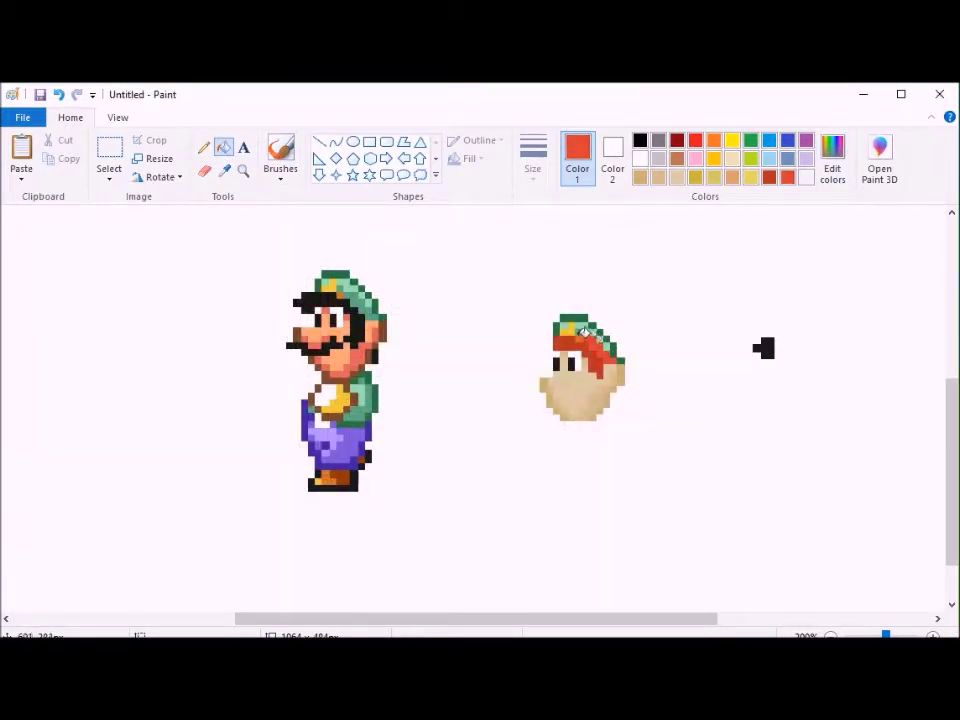
pyautogui.click(832, 160)
pyautogui.click(657, 325)
pyautogui.press('Return')
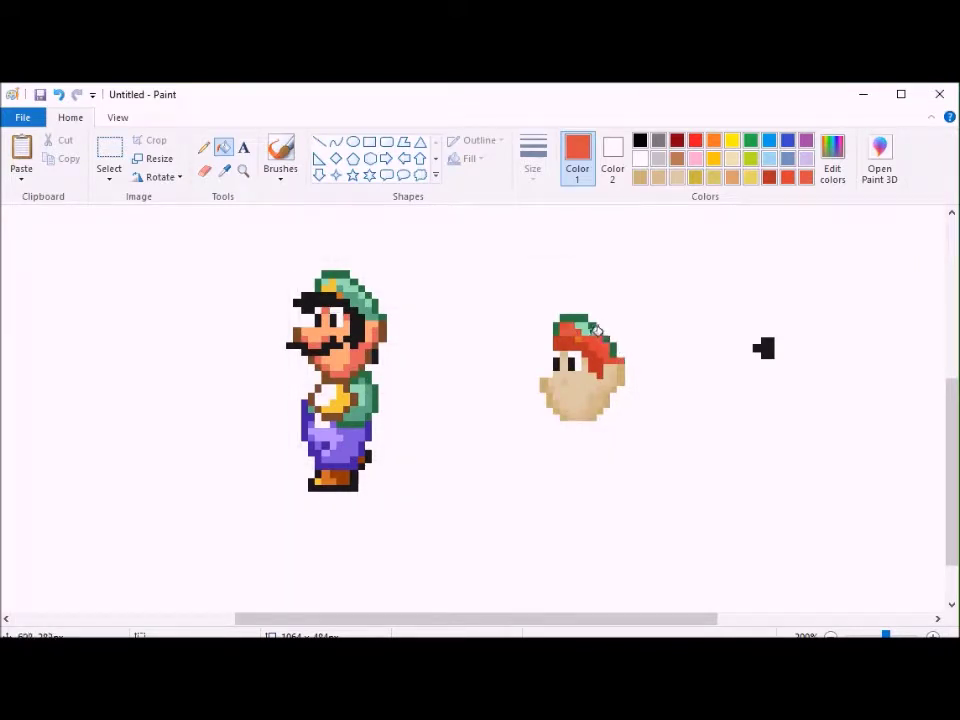
# Step: Mix a salmon custom color (RGB 227, 116, 100) and fill the cap's dark green outline with it
pyautogui.click(832, 160)
pyautogui.moveTo(656, 325); pyautogui.dragTo(658, 316)
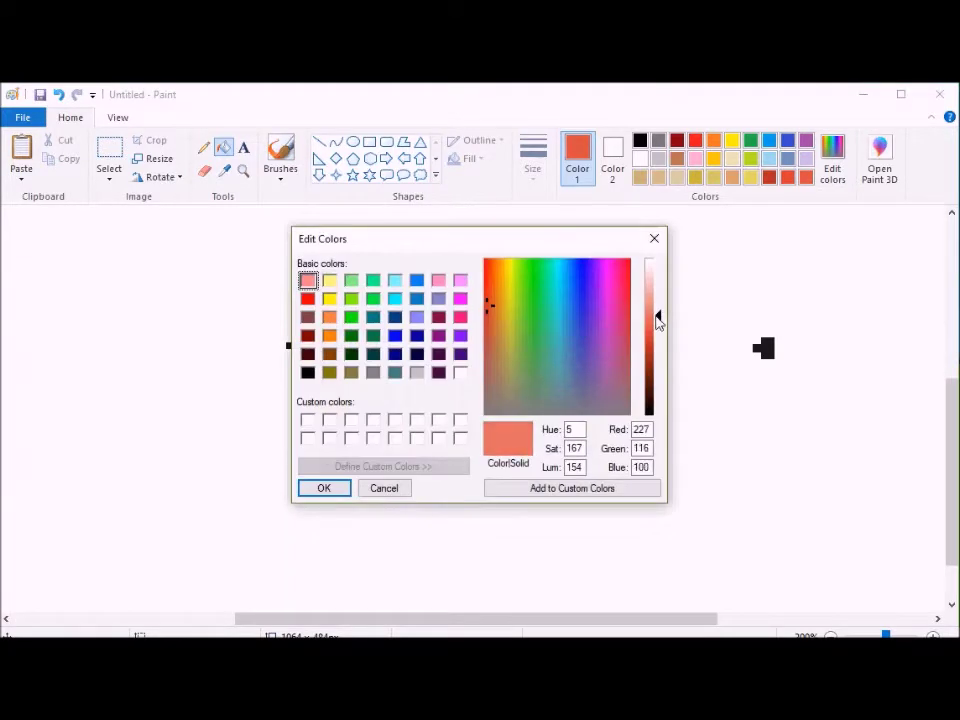
pyautogui.press('Return')
pyautogui.click(557, 328)
pyautogui.click(575, 318)
pyautogui.click(622, 360)
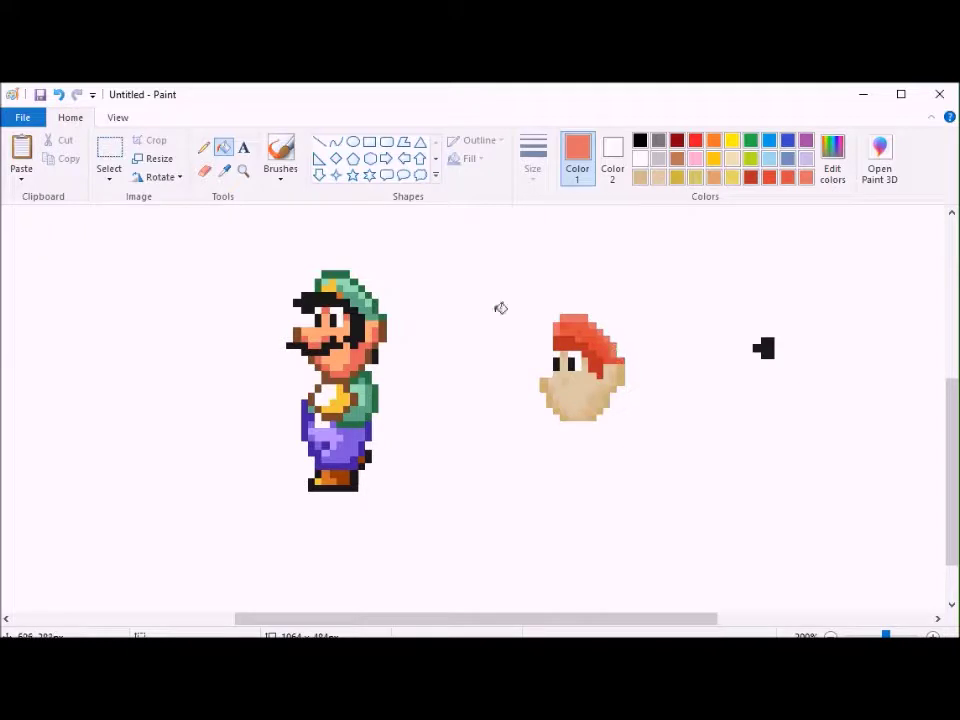
# Step: Trim the copied head's protruding ear edge and front jaw outline away with white
pyautogui.click(640, 159)
pyautogui.click(624, 366)
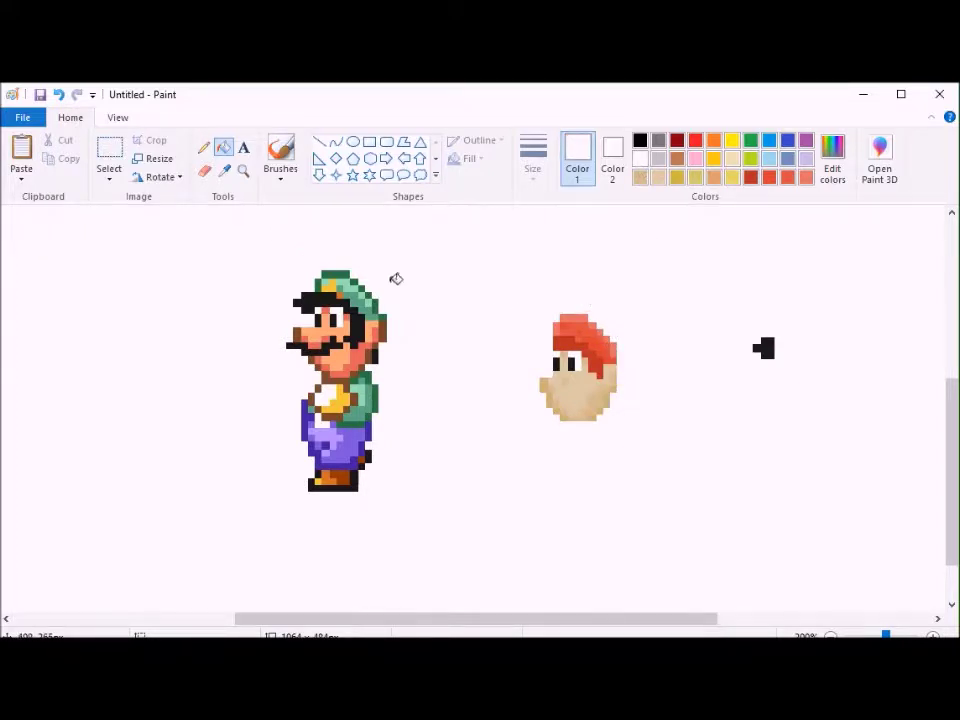
pyautogui.click(204, 170)
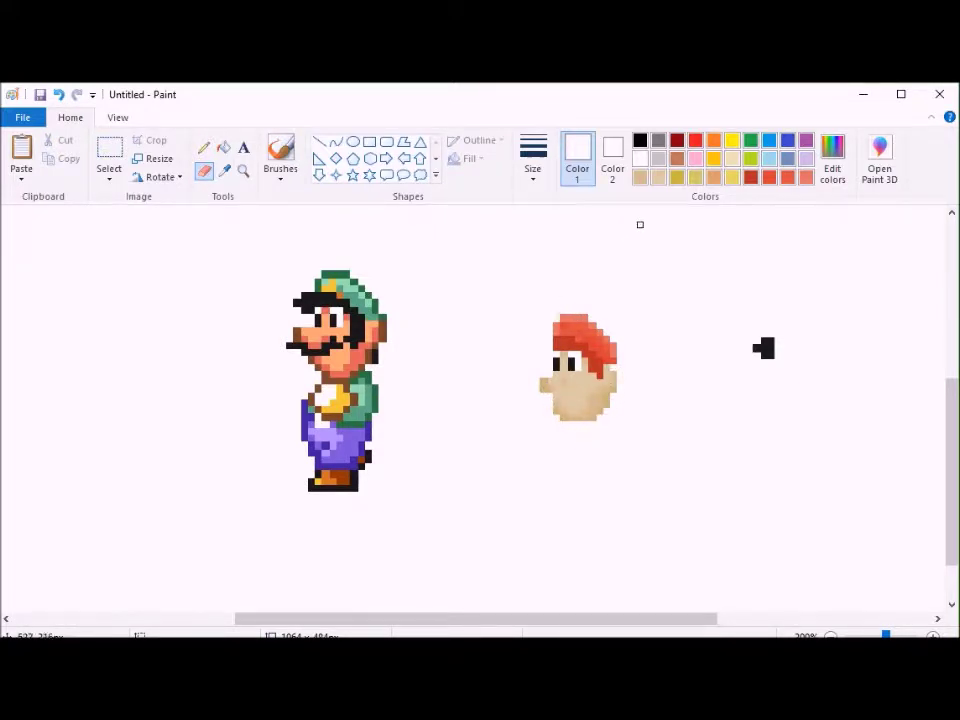
# Step: Mix a light periwinkle blue and fill both black pupils of the copied head with it
pyautogui.click(832, 156)
pyautogui.click(647, 302)
pyautogui.click(324, 489)
pyautogui.click(223, 147)
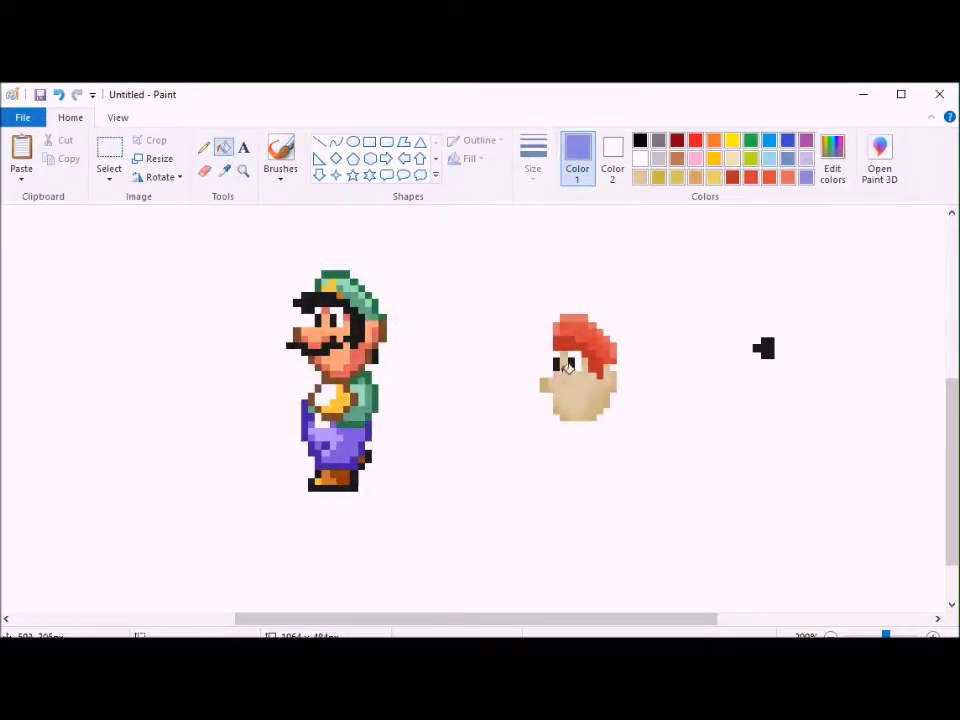
pyautogui.click(575, 363)
pyautogui.click(109, 150)
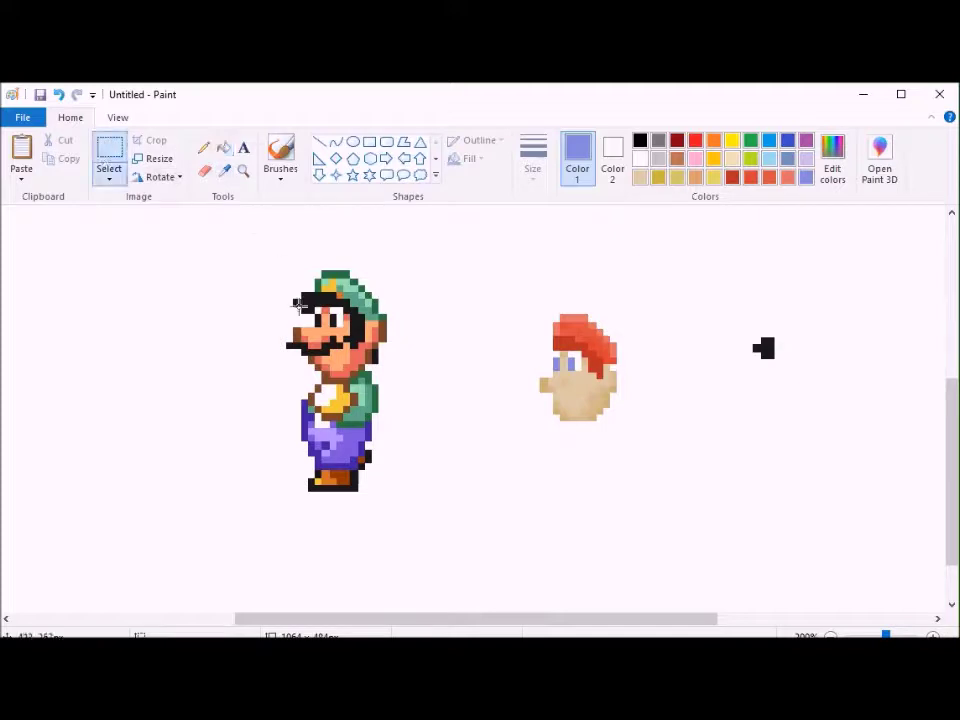
# Step: Copy the Luigi sprite's mustache to the empty area beside its legs and fill the copy's skin-colored pixels with white
pyautogui.moveTo(284, 340); pyautogui.dragTo(347, 355)
pyautogui.hotkey('ctrl', 'c')
pyautogui.hotkey('ctrl', 'v')
pyautogui.moveTo(34, 215); pyautogui.dragTo(447, 450)
pyautogui.click(638, 160)
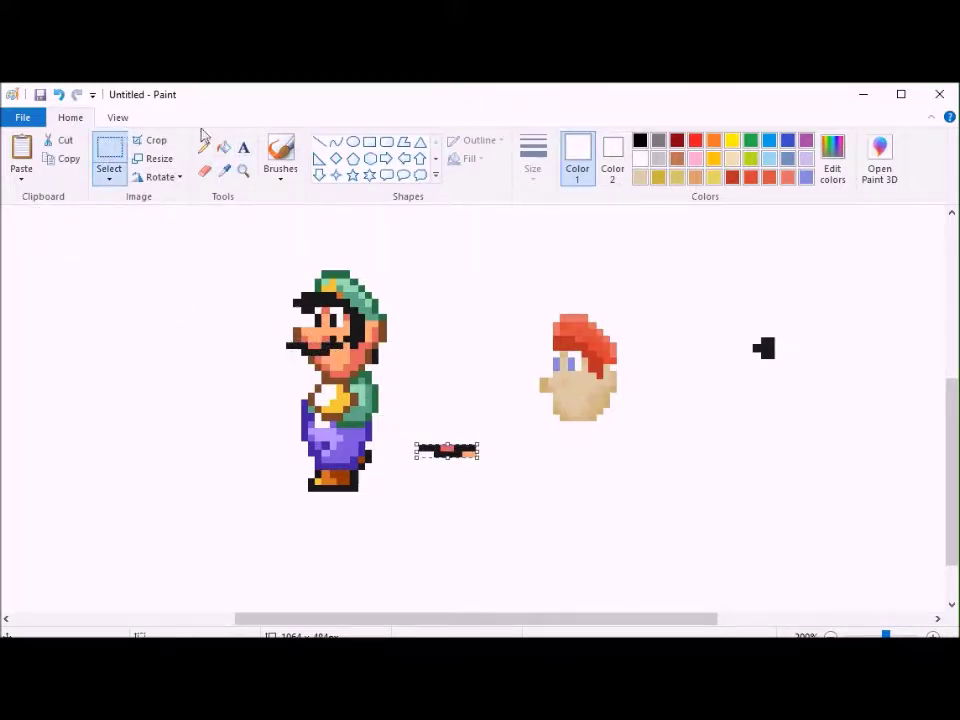
pyautogui.click(223, 148)
# Step: Cut the mustache copy apart and combine two of its pieces into a small T-shaped goatee below the red-haired head
pyautogui.click(110, 150)
pyautogui.moveTo(411, 428)
pyautogui.mouseDown()
pyautogui.moveTo(452, 465)
pyautogui.moveTo(583, 410)
pyautogui.moveTo(540, 458)
pyautogui.mouseUp()
pyautogui.click(643, 467)
pyautogui.moveTo(446, 436); pyautogui.dragTo(479, 469)
pyautogui.moveTo(465, 446); pyautogui.dragTo(596, 446)
pyautogui.click(675, 454)
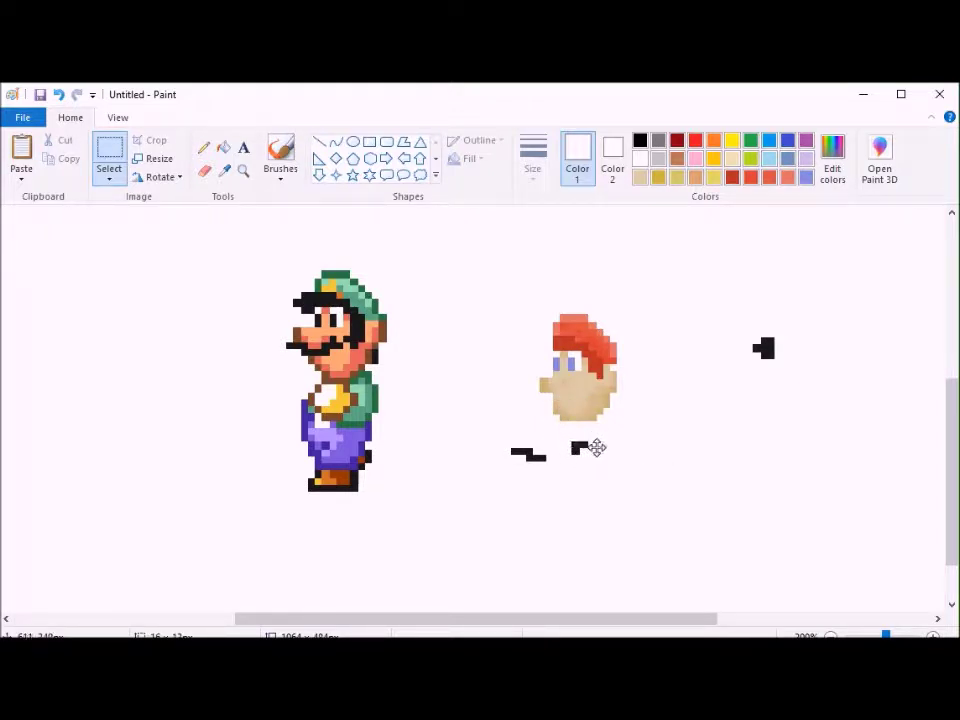
pyautogui.moveTo(501, 439); pyautogui.dragTo(568, 448)
pyautogui.click(687, 340)
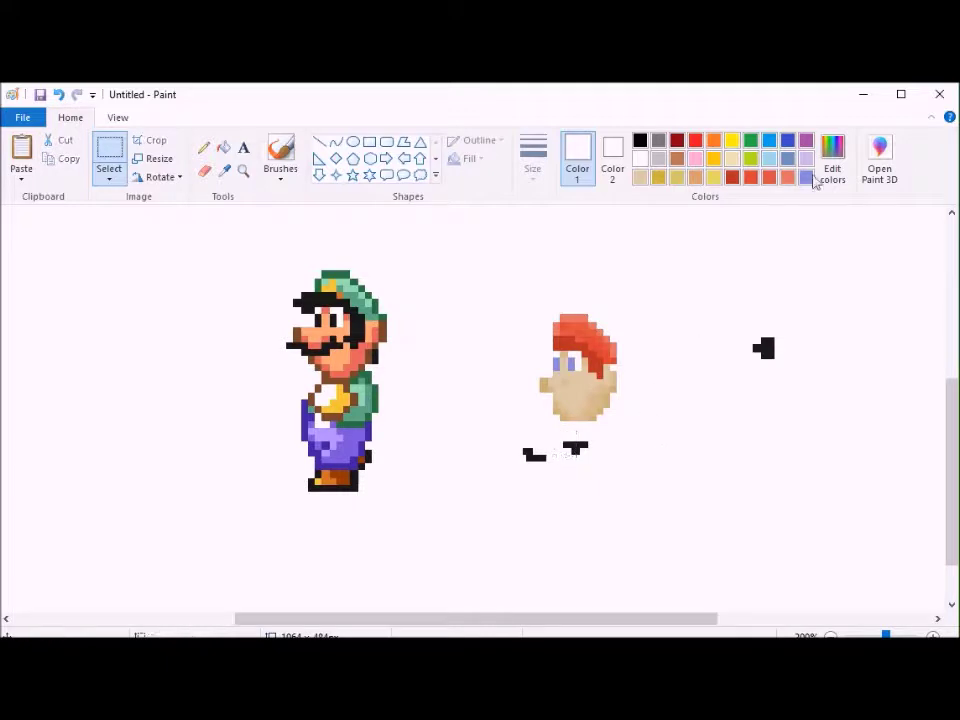
# Step: Fill the goatee piece with the hair's bright red and touch it up with salmon pixels
pyautogui.click(750, 182)
pyautogui.click(224, 147)
pyautogui.click(575, 446)
pyautogui.click(612, 160)
pyautogui.click(785, 179)
pyautogui.click(204, 170)
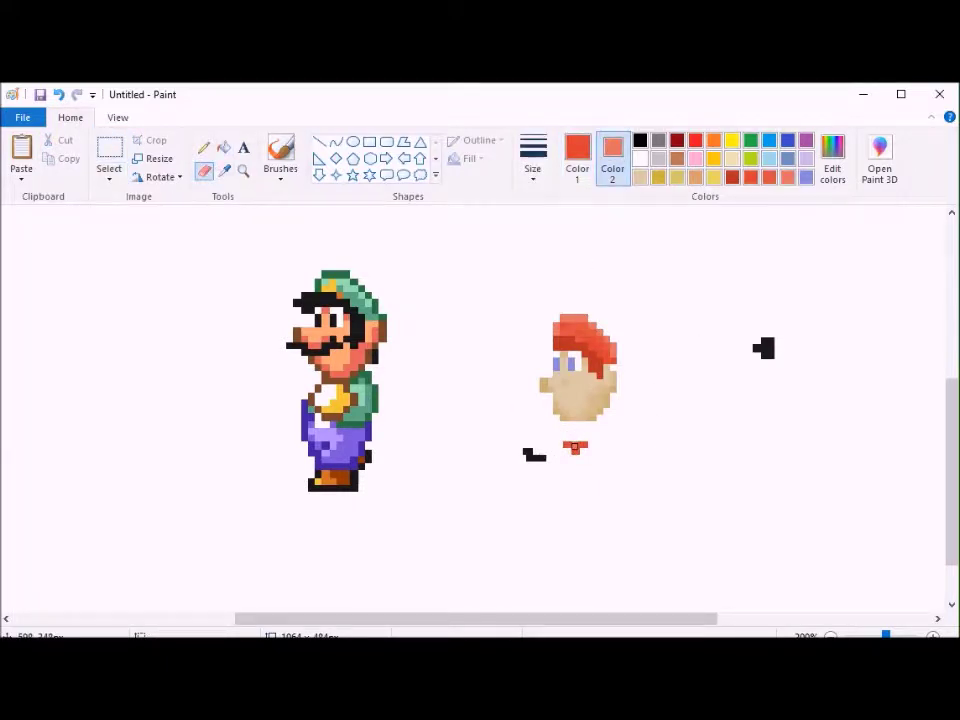
# Step: Reset the background color to white and move the red goatee onto the front of the new head's chin
pyautogui.click(639, 159)
pyautogui.click(570, 160)
pyautogui.click(113, 156)
pyautogui.moveTo(560, 434); pyautogui.dragTo(598, 459)
pyautogui.moveTo(590, 447); pyautogui.dragTo(639, 487)
pyautogui.click(640, 458)
pyautogui.moveTo(627, 474); pyautogui.dragTo(568, 422)
pyautogui.click(615, 420)
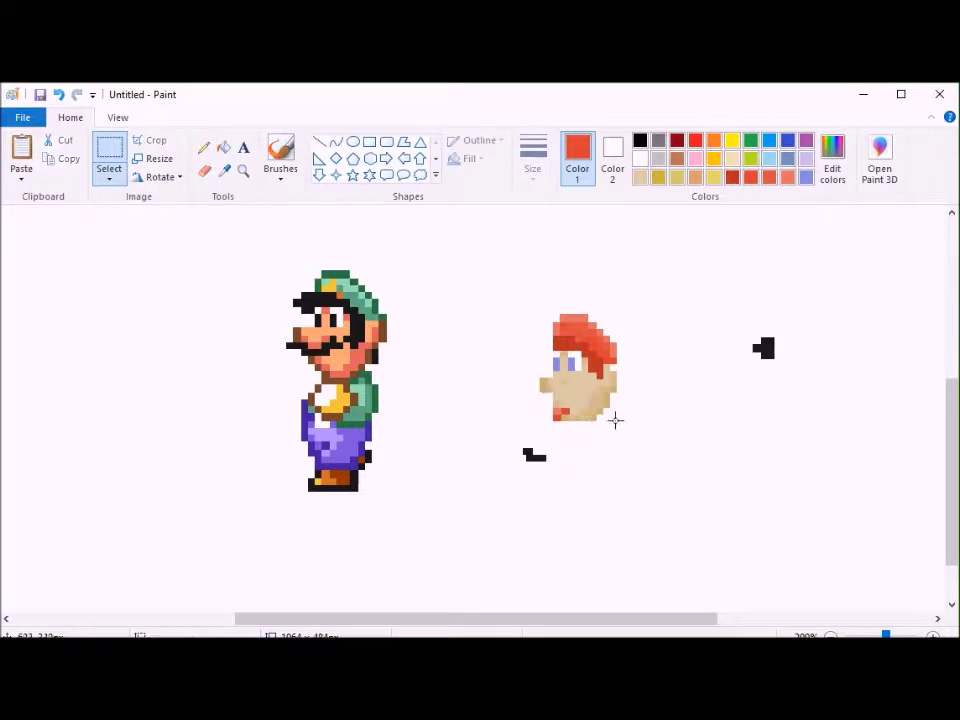
# Step: Erase the skin pixels beside the goatee and draw a small black smiling mouth on the new head
pyautogui.click(204, 170)
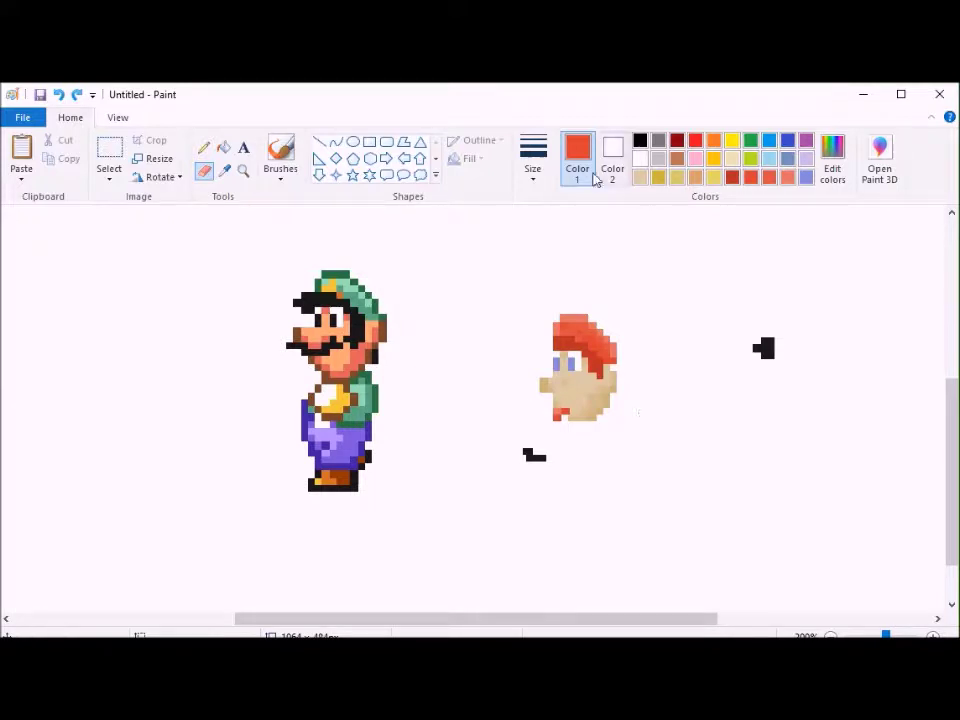
pyautogui.click(640, 142)
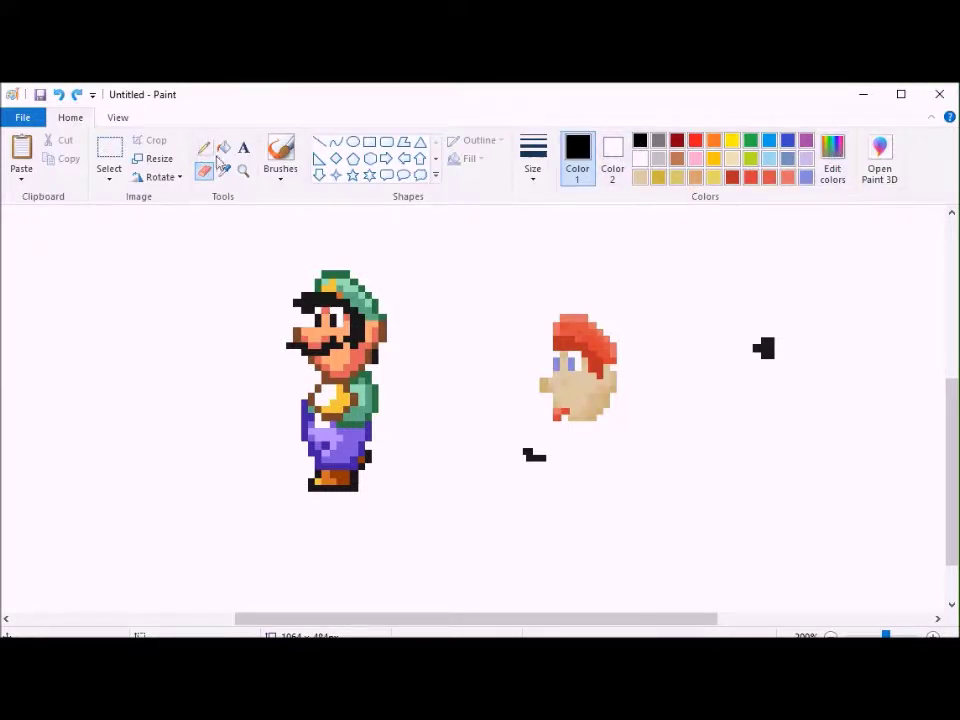
pyautogui.click(620, 158)
pyautogui.click(640, 142)
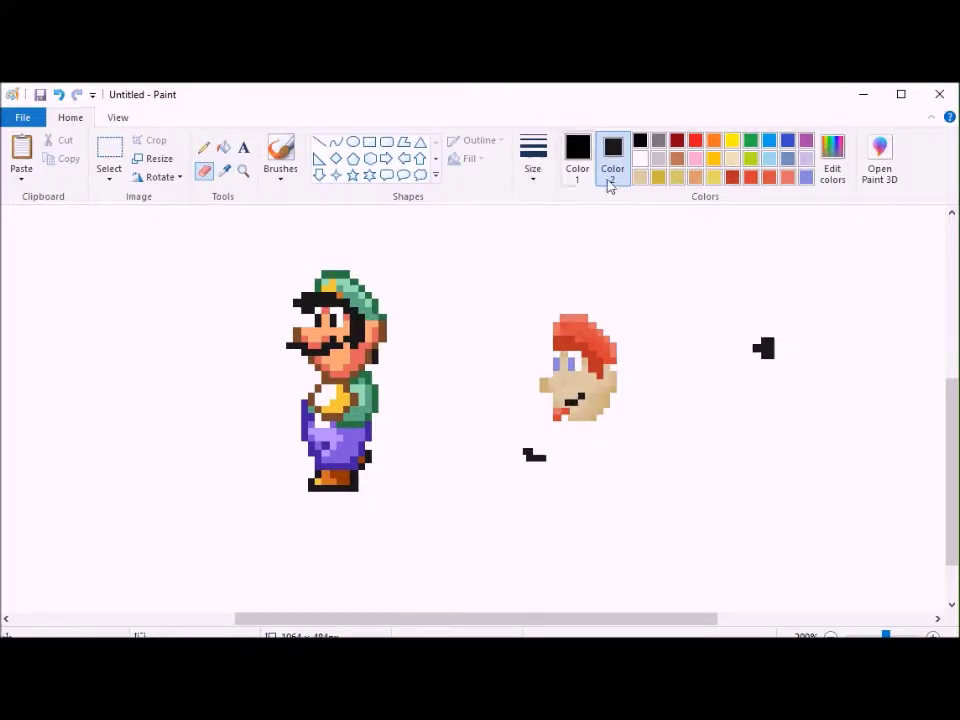
pyautogui.click(640, 158)
pyautogui.click(577, 160)
# Step: Detach the head of the standing Luigi sprite and move it well away from its body
pyautogui.click(109, 160)
pyautogui.moveTo(263, 257); pyautogui.dragTo(405, 370)
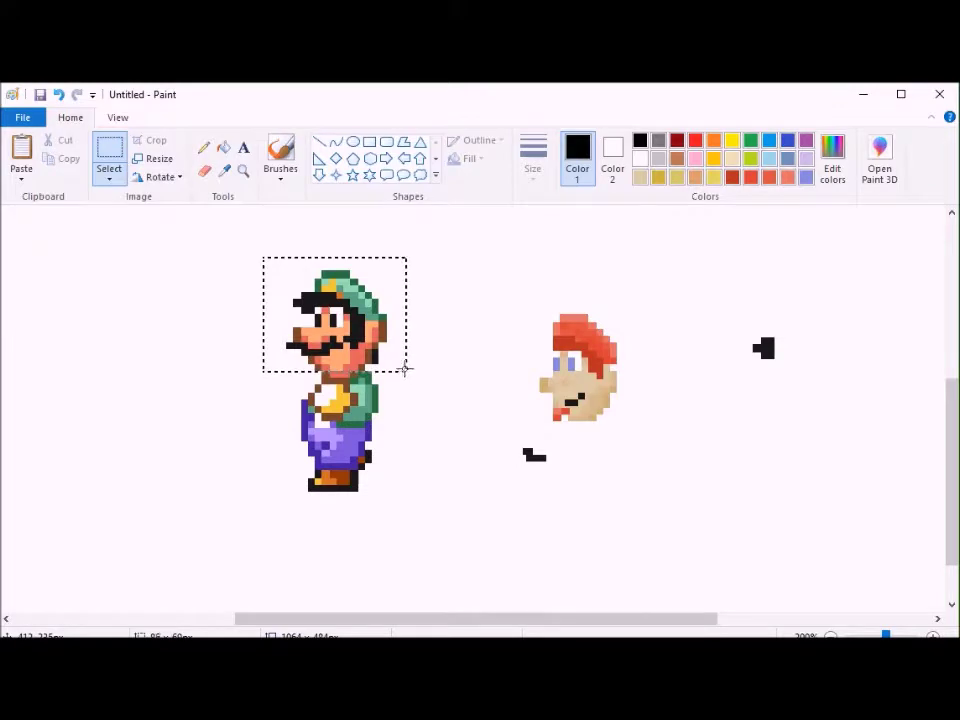
pyautogui.moveTo(350, 330); pyautogui.dragTo(179, 388)
pyautogui.click(238, 227)
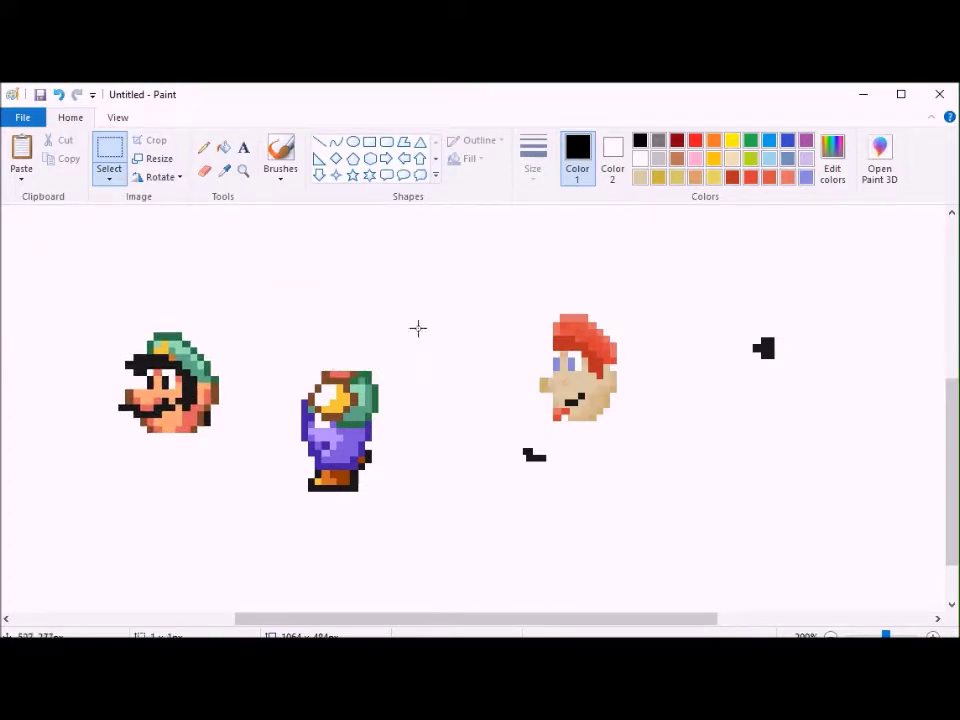
# Step: Separate the glove and sleeve section from the headless Luigi body, leaving the trousers and shoe on their own
pyautogui.click(223, 147)
pyautogui.click(640, 158)
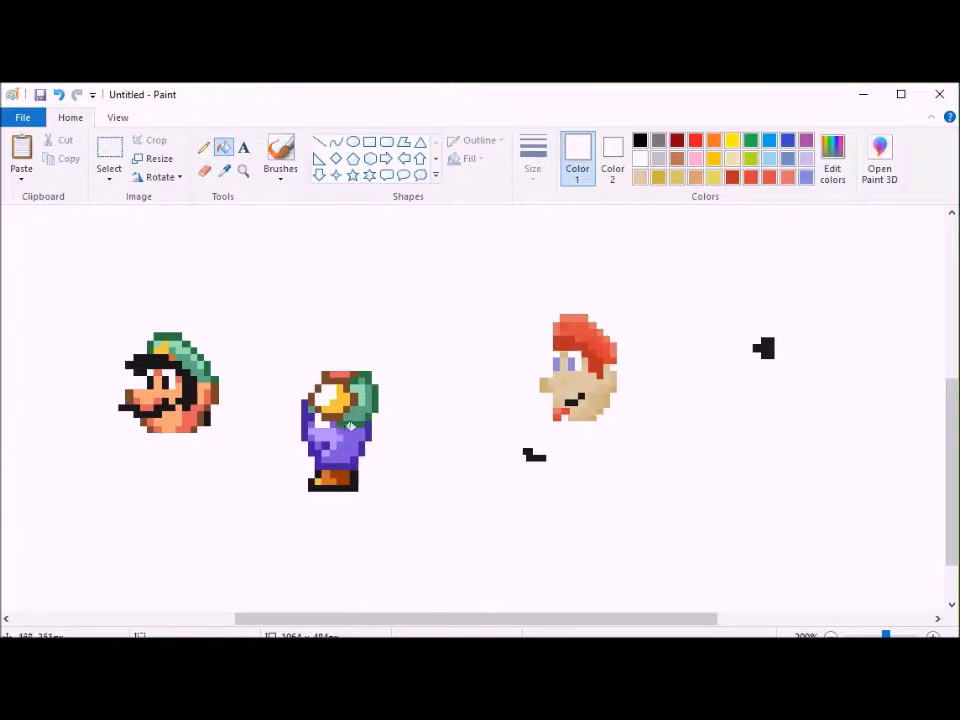
pyautogui.click(109, 150)
pyautogui.moveTo(285, 356); pyautogui.dragTo(404, 356)
# Step: Copy the overalls section of the arms-raised Luigi into the empty lower area and delete the unneeded strip above it
pyautogui.scroll(3, 399, 315)
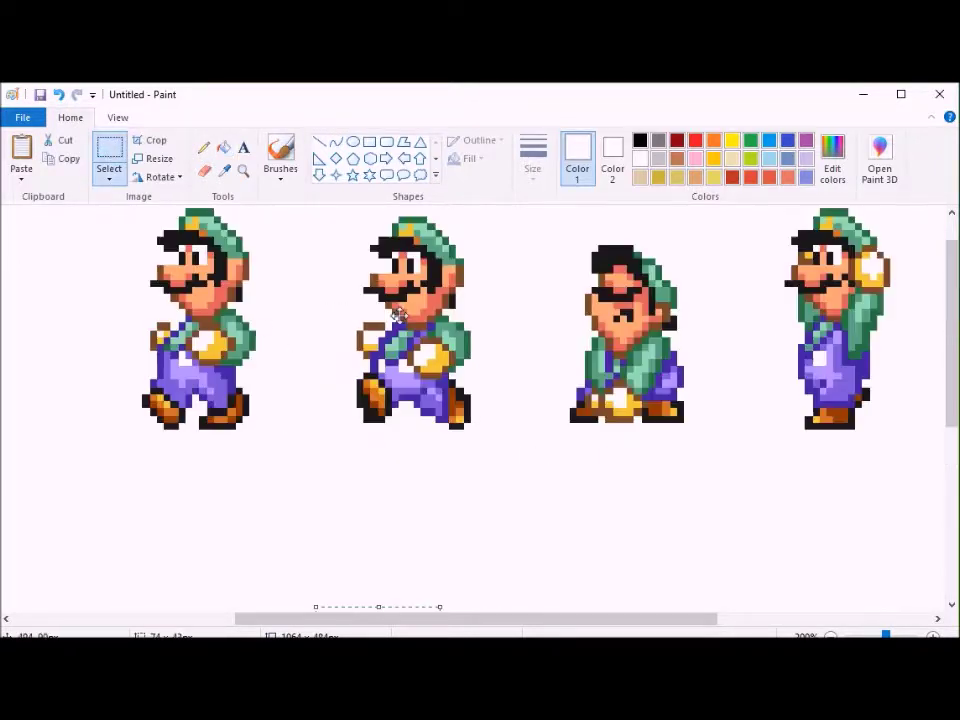
pyautogui.moveTo(782, 280); pyautogui.dragTo(894, 403)
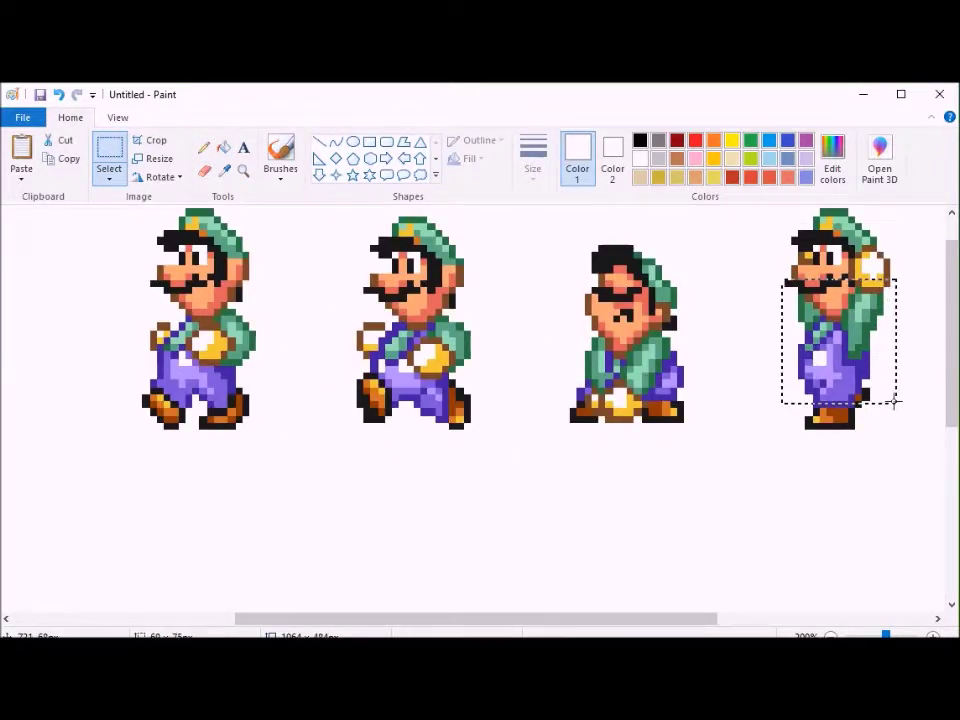
pyautogui.scroll(-5, 546, 379)
pyautogui.moveTo(643, 377)
pyautogui.mouseDown()
pyautogui.moveTo(854, 433)
pyautogui.moveTo(853, 476)
pyautogui.moveTo(848, 441)
pyautogui.mouseUp()
pyautogui.press('Delete')
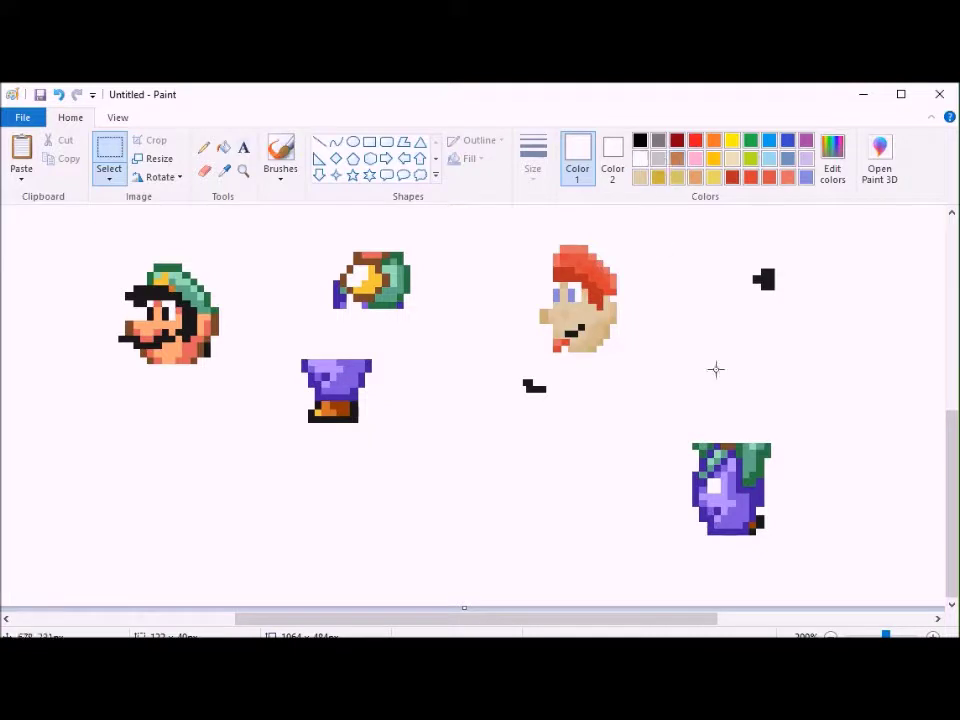
# Step: Fill the outer green sleeve areas of the copied overalls piece with white
pyautogui.click(223, 147)
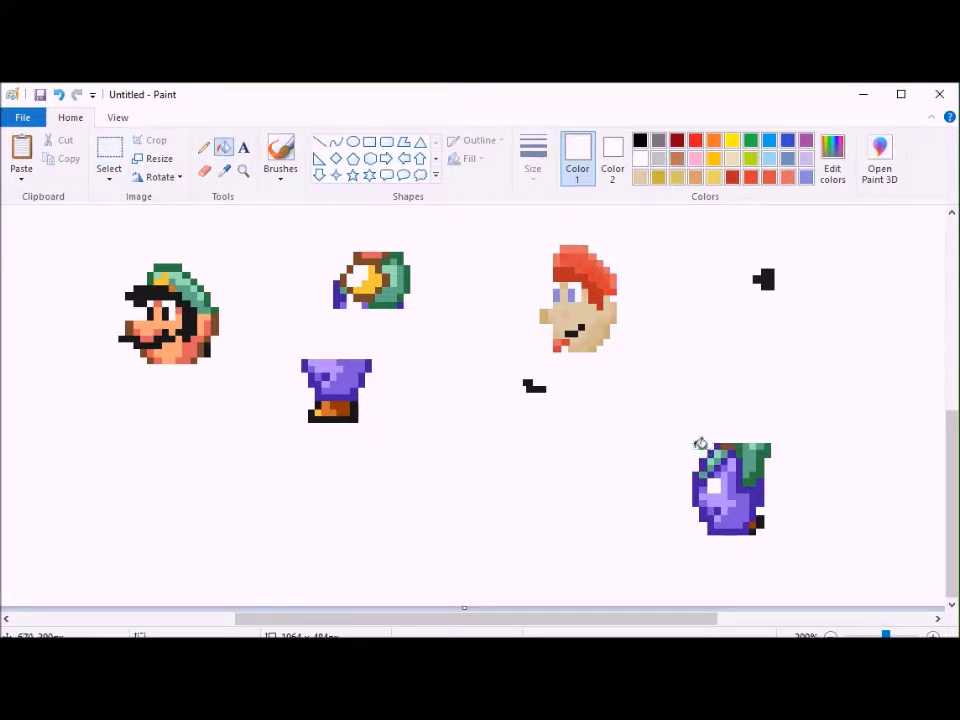
pyautogui.click(752, 446)
pyautogui.click(770, 447)
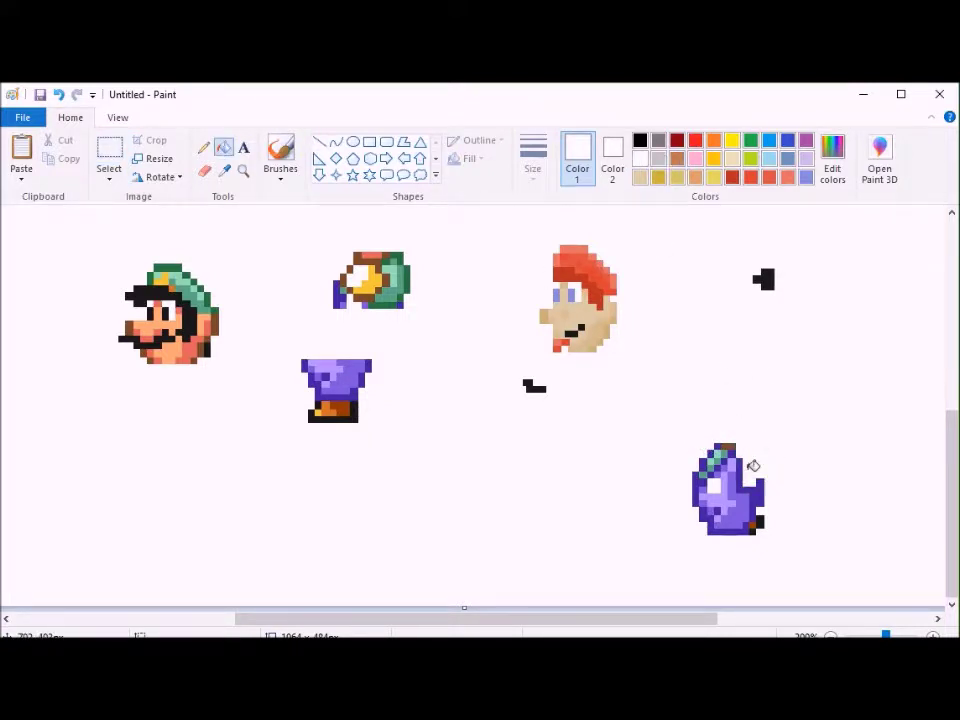
# Step: Copy the glove from the detached sleeve section and place the copy below the separated Luigi head
pyautogui.click(109, 150)
pyautogui.moveTo(302, 242); pyautogui.dragTo(391, 304)
pyautogui.hotkey('ctrl', 'c')
pyautogui.hotkey('ctrl', 'v')
# Step: Remove the leftover purple, green and pink pixels around the copied glove
pyautogui.click(223, 147)
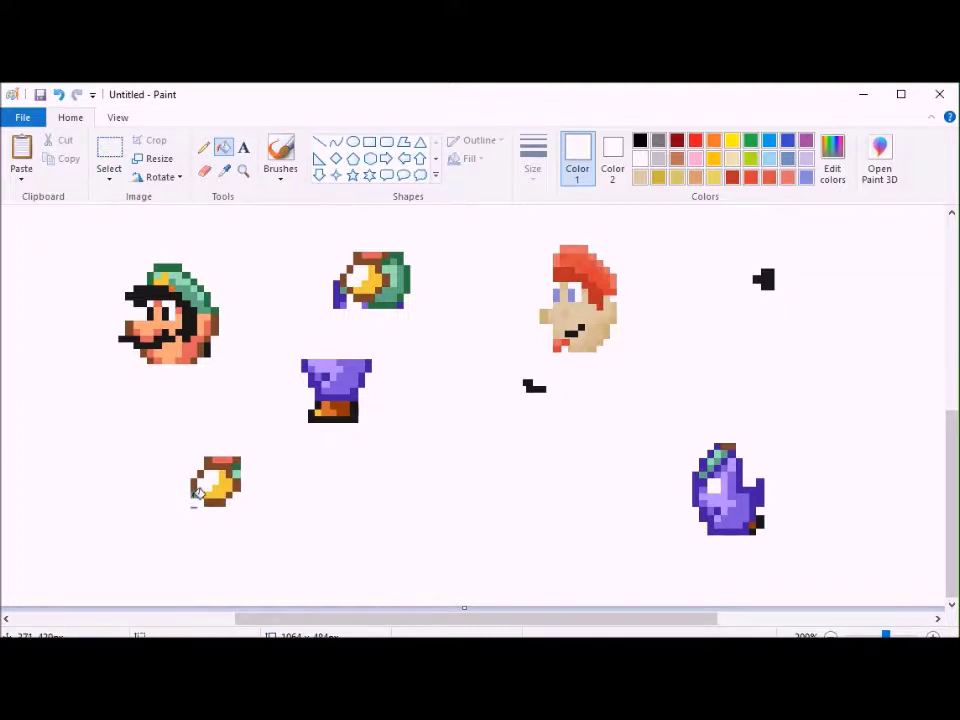
pyautogui.click(204, 170)
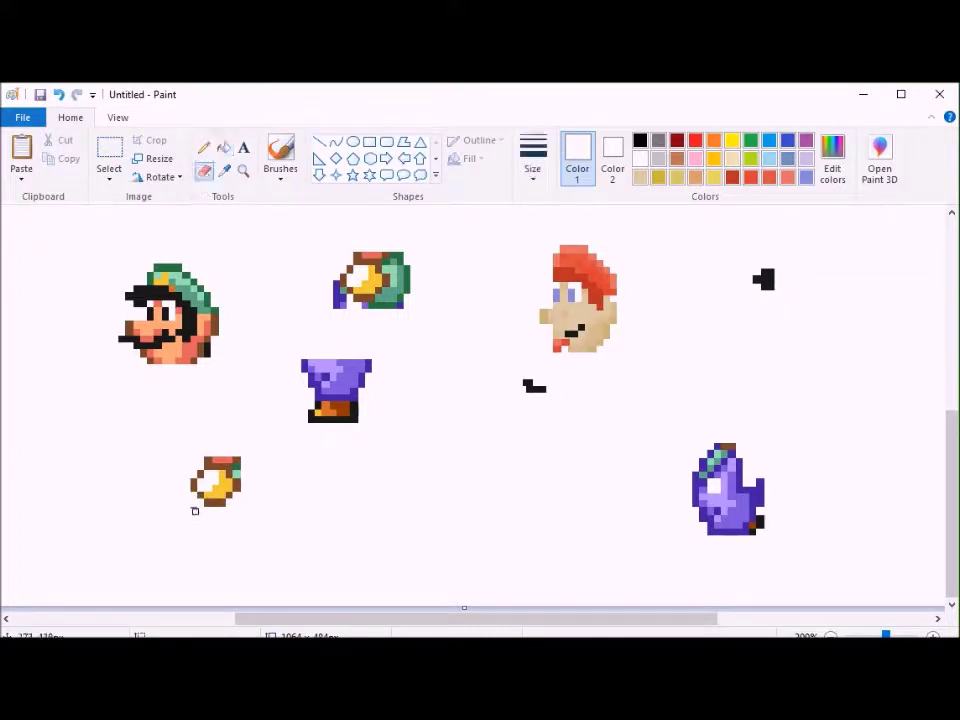
pyautogui.click(223, 147)
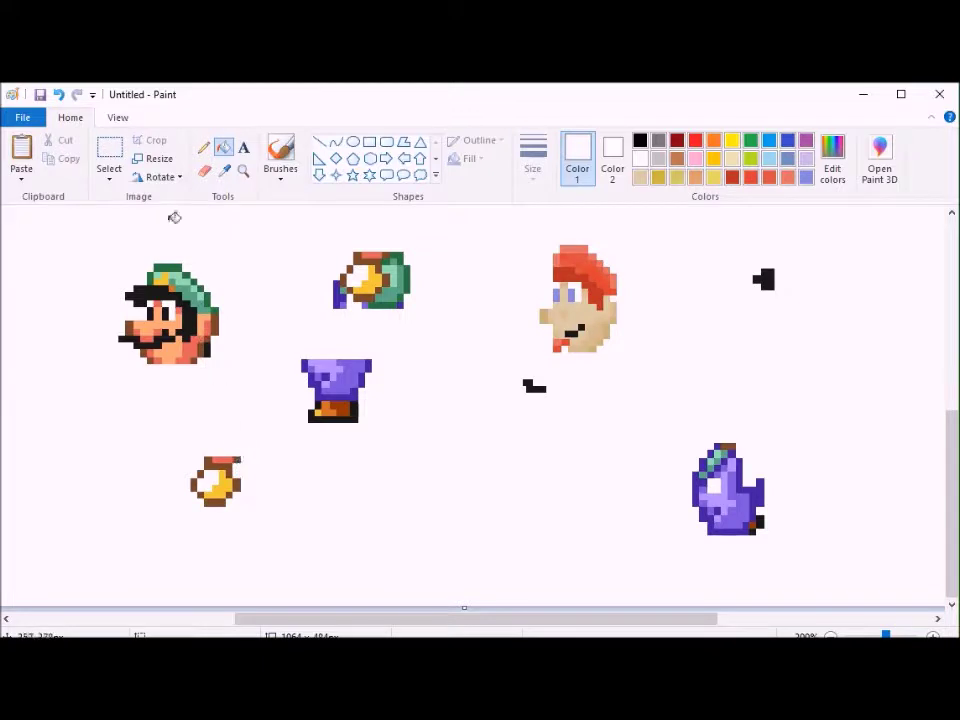
pyautogui.click(109, 150)
pyautogui.moveTo(191, 443); pyautogui.dragTo(266, 462)
pyautogui.press('Delete')
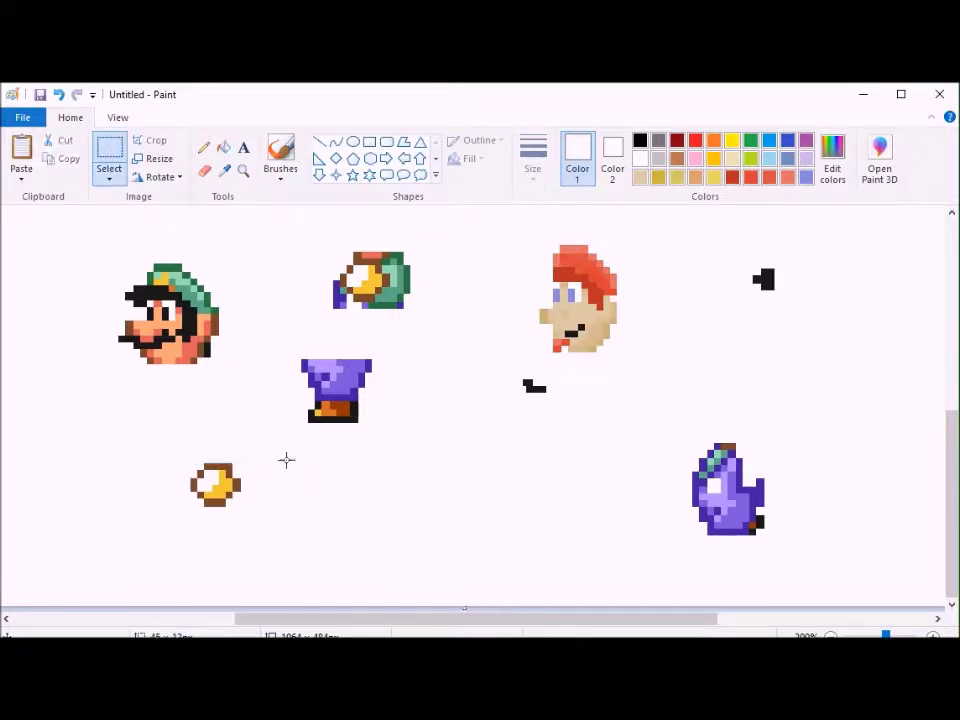
pyautogui.click(204, 170)
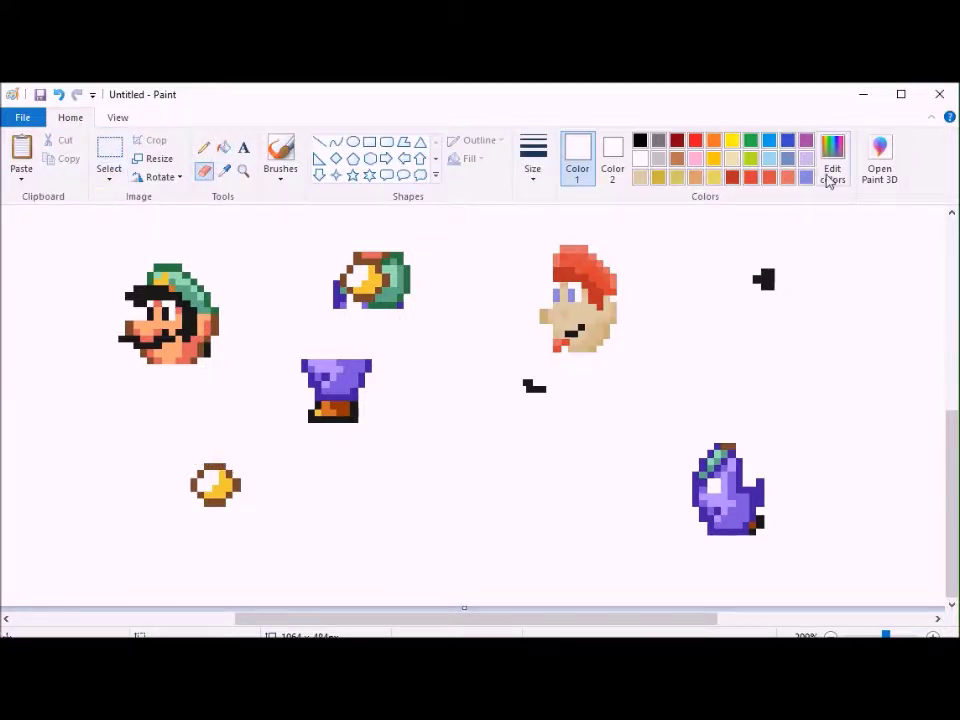
# Step: Sample the new head's skin color, mix a darker tan from it and fill the copied glove's brown outline
pyautogui.click(224, 170)
pyautogui.click(617, 318)
pyautogui.click(832, 158)
pyautogui.moveTo(660, 315); pyautogui.dragTo(664, 321)
pyautogui.press('Return')
pyautogui.click(224, 148)
pyautogui.click(237, 487)
pyautogui.click(229, 495)
pyautogui.click(215, 502)
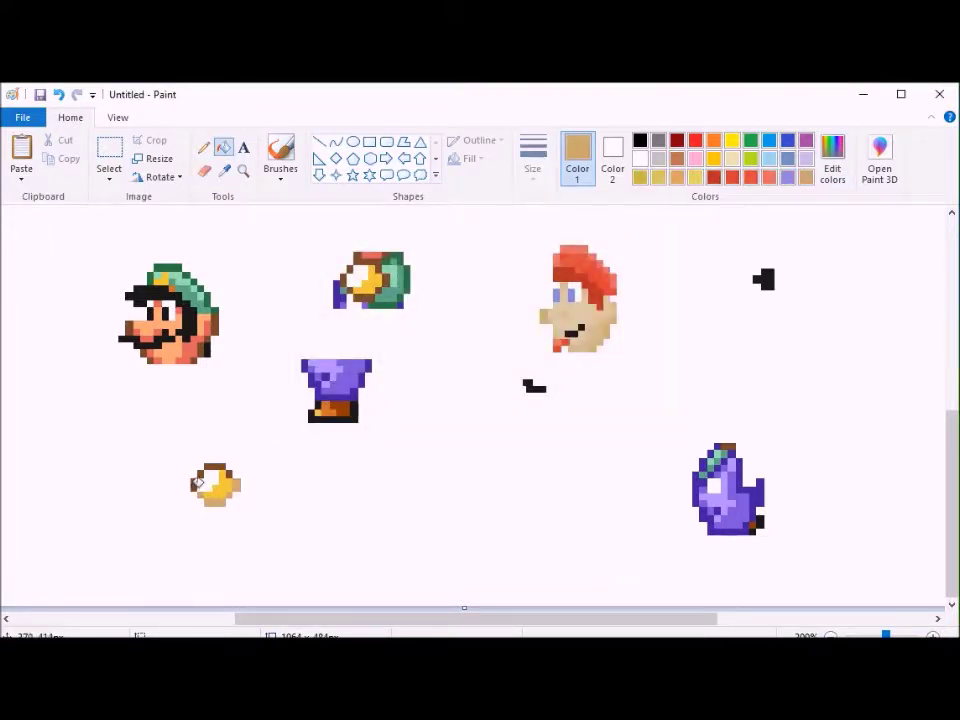
# Step: Fill the glove's yellow and white areas with two progressively lighter tans to make a bare hand
pyautogui.click(832, 158)
pyautogui.moveTo(658, 322); pyautogui.dragTo(660, 301)
pyautogui.press('Return')
pyautogui.click(223, 482)
pyautogui.click(832, 158)
pyautogui.press('Return')
pyautogui.click(208, 482)
# Step: Mix a dark brown and fill the purple trousers' outline with it
pyautogui.click(832, 158)
pyautogui.click(647, 379)
pyautogui.press('Return')
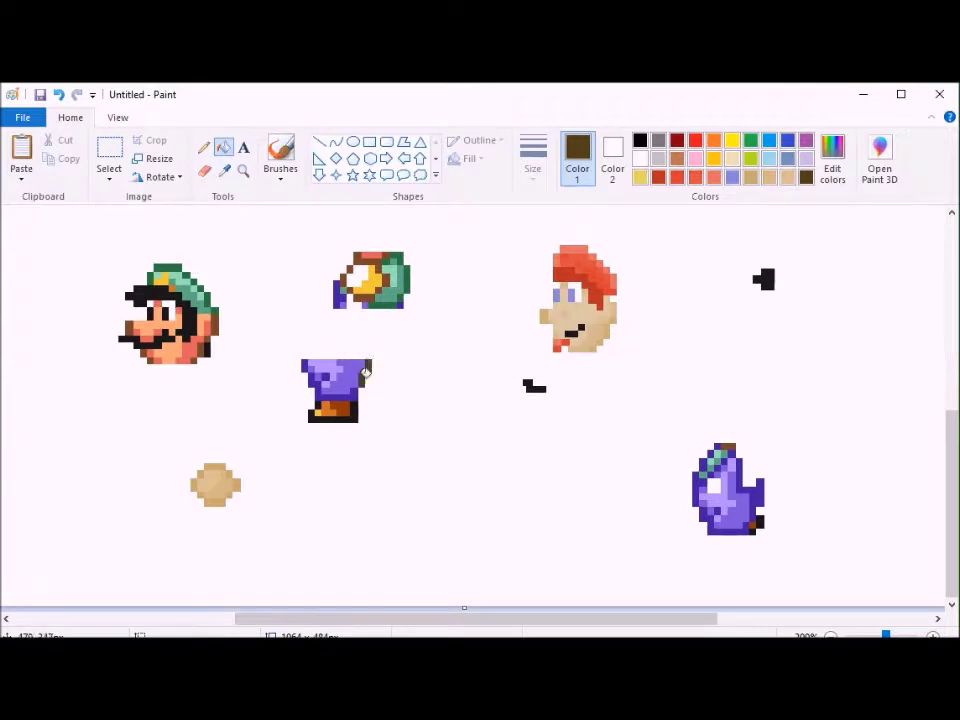
# Step: Recolor the trousers' purple mid-tones and highlights with two lighter browns and the remaining purple spot with the dark brown
pyautogui.click(832, 160)
pyautogui.click(651, 345)
pyautogui.press('Return')
pyautogui.click(343, 368)
pyautogui.click(833, 157)
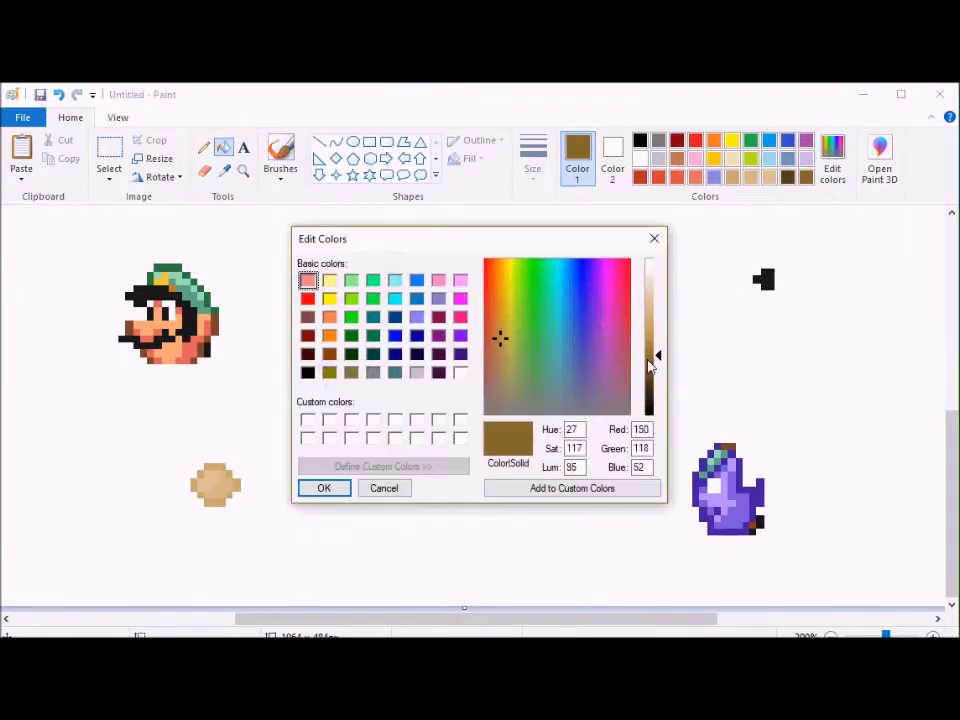
pyautogui.press('Return')
pyautogui.click(327, 380)
pyautogui.click(769, 177)
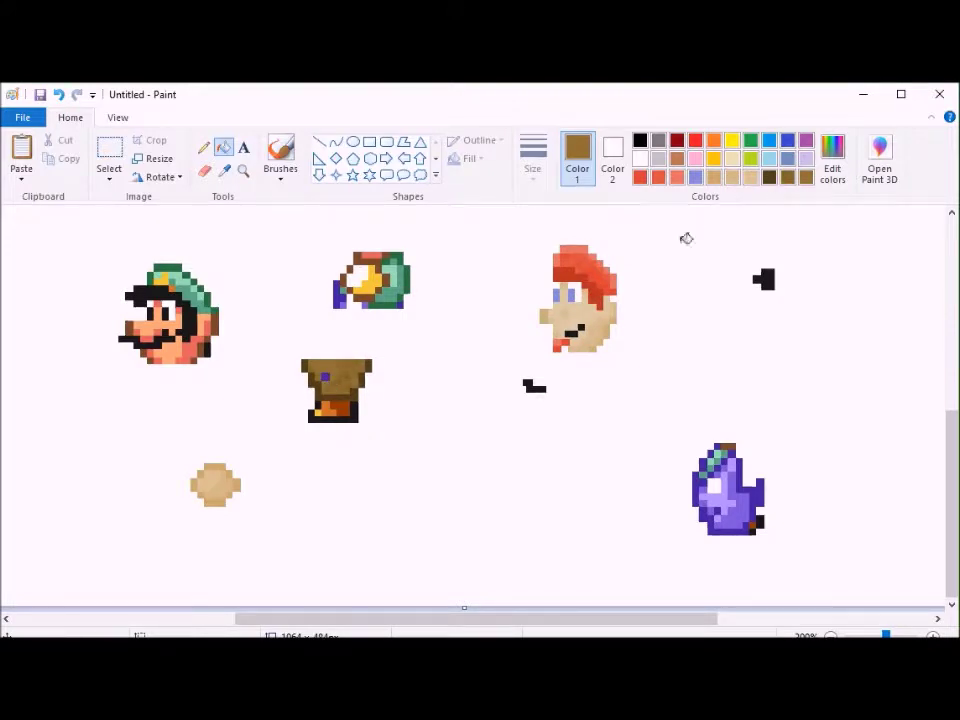
pyautogui.click(326, 378)
# Step: Delete the protruding outer edge at the rear of the brown trousers
pyautogui.click(122, 168)
pyautogui.moveTo(405, 344); pyautogui.dragTo(366, 396)
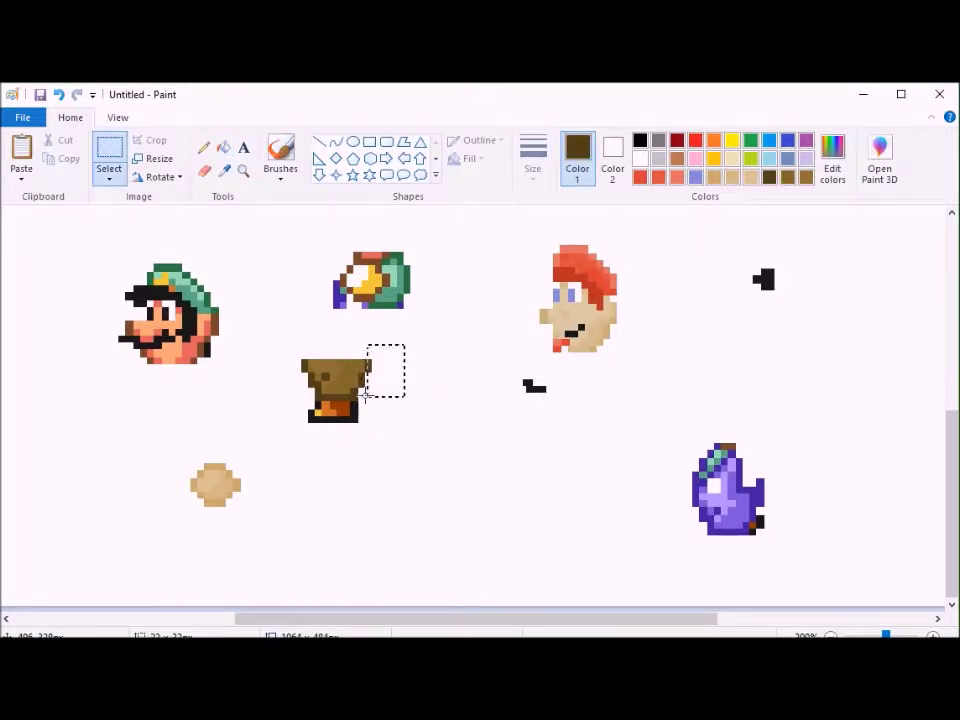
pyautogui.press('Delete')
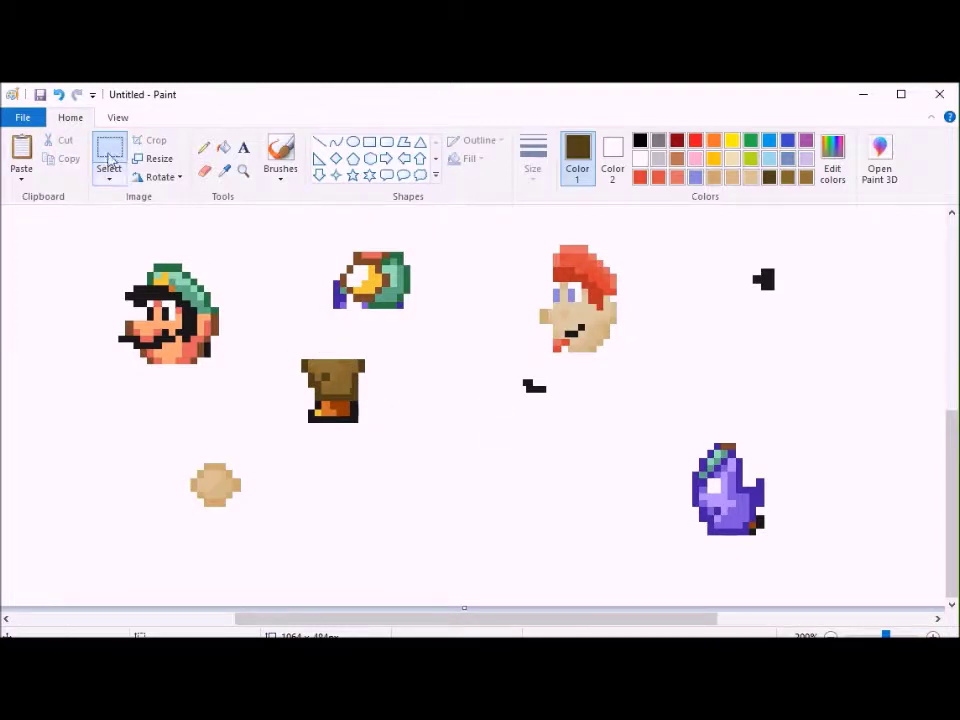
# Step: Mix a blackish brown (RGB 49, 40, 23), move the shoe's black sole below the leg and fill it with that color
pyautogui.click(832, 160)
pyautogui.click(503, 360)
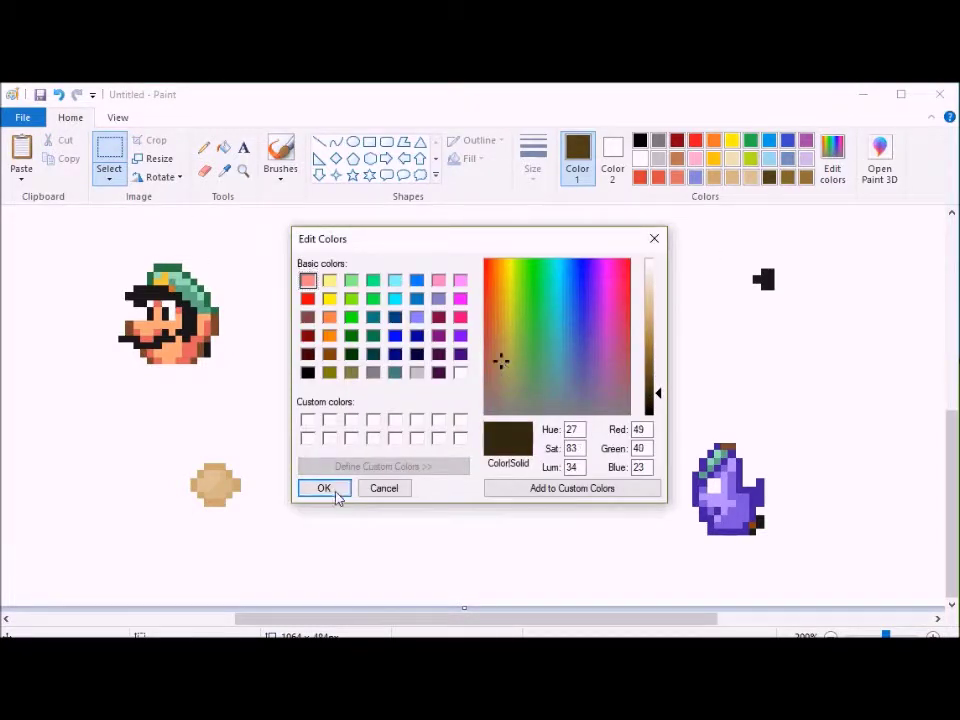
pyautogui.click(325, 489)
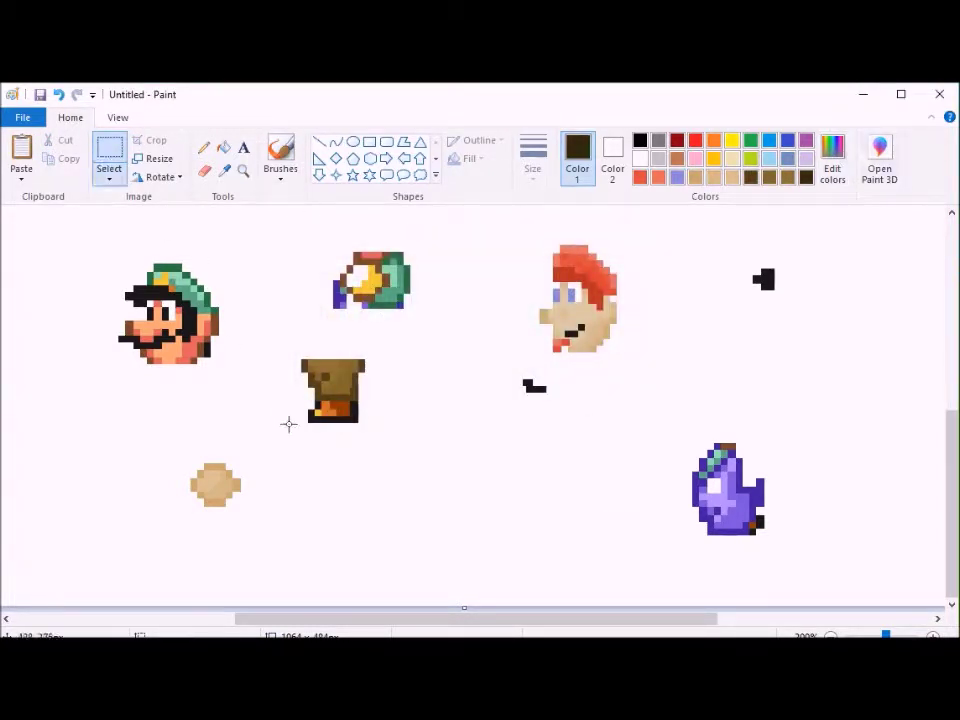
pyautogui.moveTo(288, 424); pyautogui.dragTo(371, 452)
pyautogui.click(223, 147)
pyautogui.click(362, 449)
pyautogui.hotkey('ctrl', 'z')
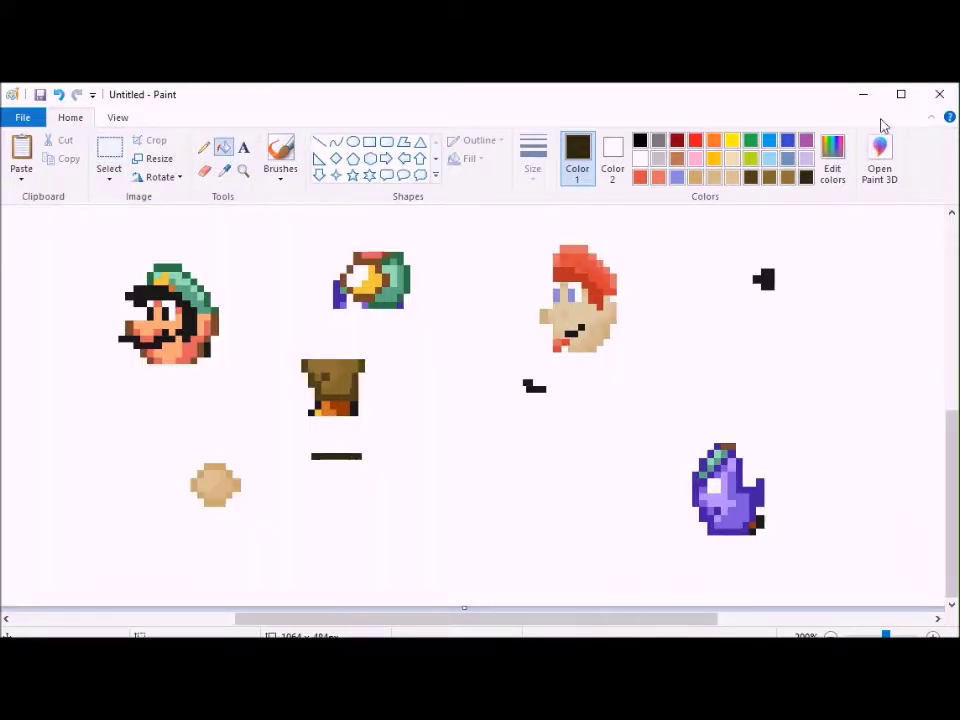
# Step: Mix an orange (RGB 210, 115, 57) and lighter orange shades and recolor the shoe with them
pyautogui.click(832, 160)
pyautogui.click(494, 320)
pyautogui.click(648, 331)
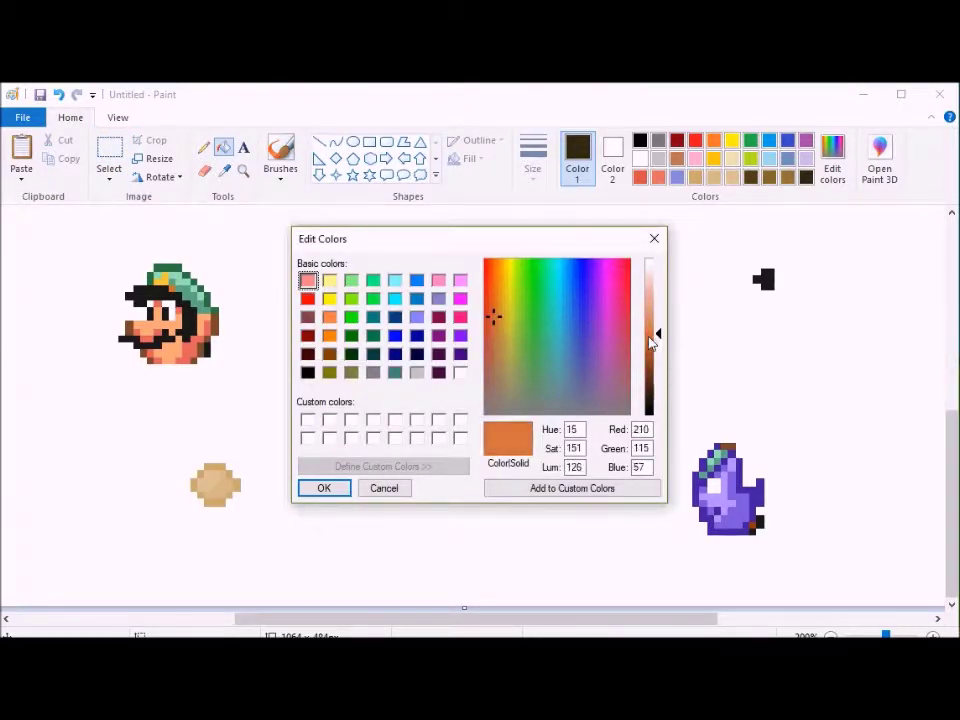
pyautogui.click(325, 488)
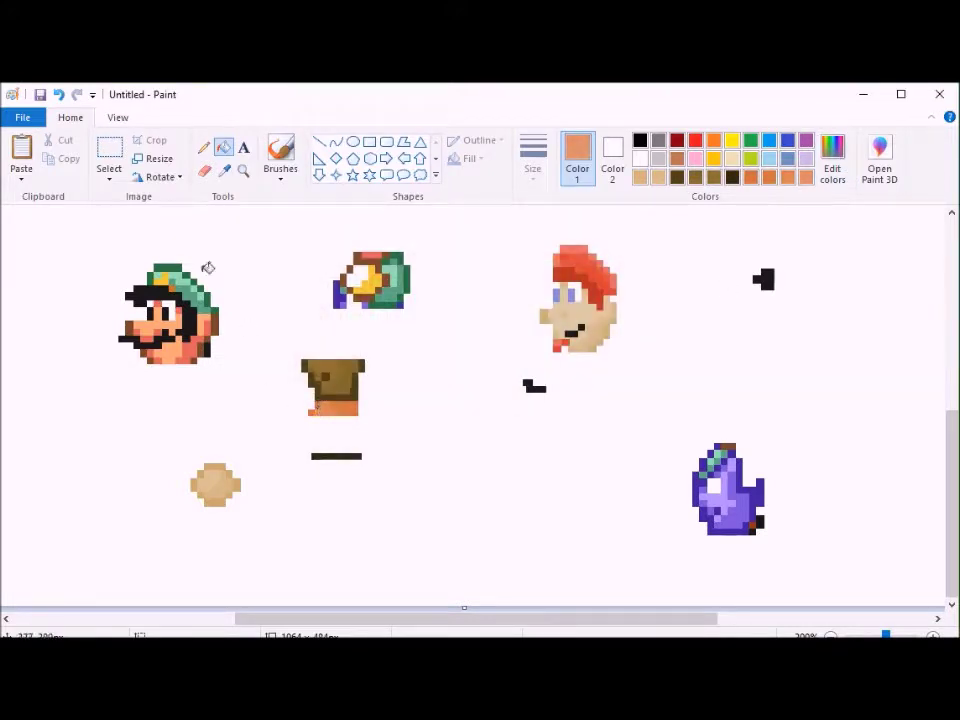
# Step: Move the dark sole back up against the underside of the orange shoe
pyautogui.click(110, 158)
pyautogui.moveTo(294, 453); pyautogui.dragTo(383, 486)
pyautogui.moveTo(367, 472); pyautogui.dragTo(364, 435)
pyautogui.click(487, 453)
pyautogui.moveTo(291, 350); pyautogui.dragTo(314, 388)
pyautogui.press('Delete')
pyautogui.hotkey('ctrl', 'z')
# Step: Copy the finished brown leg with its shoe, mirror it horizontally and place it beside the original
pyautogui.moveTo(287, 342)
pyautogui.mouseDown()
pyautogui.moveTo(303, 378)
pyautogui.moveTo(310, 354)
pyautogui.moveTo(386, 432)
pyautogui.mouseUp()
pyautogui.hotkey('ctrl', 'c')
pyautogui.hotkey('ctrl', 'v')
pyautogui.moveTo(71, 257); pyautogui.dragTo(362, 386)
# Step: Delete the protruding outer edges of both trouser legs
pyautogui.moveTo(295, 328); pyautogui.dragTo(315, 396)
pyautogui.press('Delete')
pyautogui.moveTo(438, 346); pyautogui.dragTo(408, 398)
pyautogui.press('Delete')
pyautogui.hotkey('ctrl', 'z')
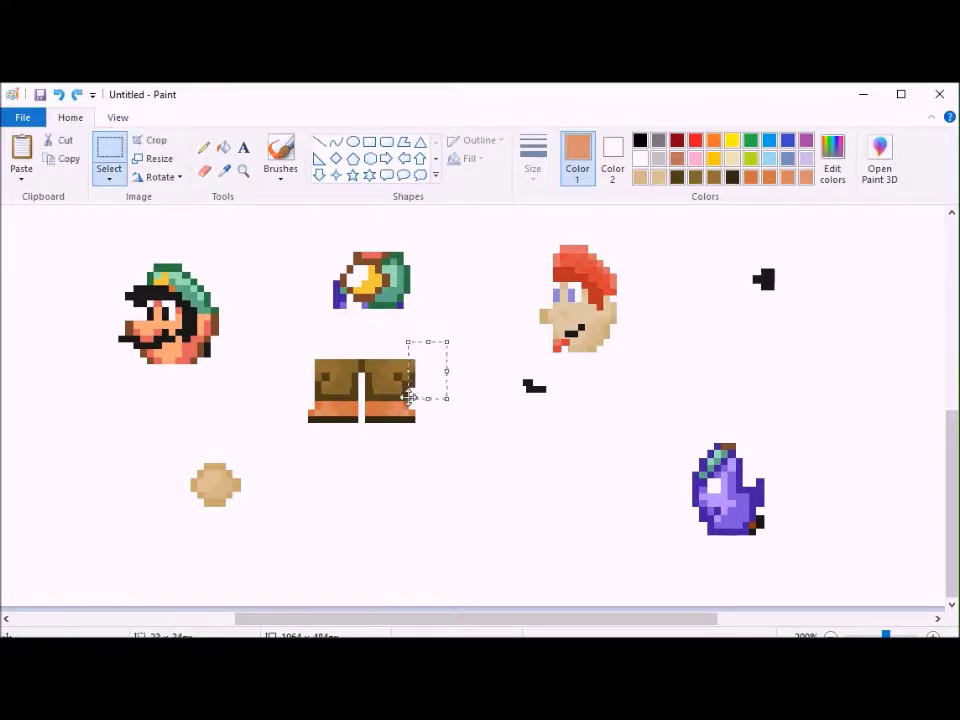
pyautogui.press('Delete')
pyautogui.click(204, 170)
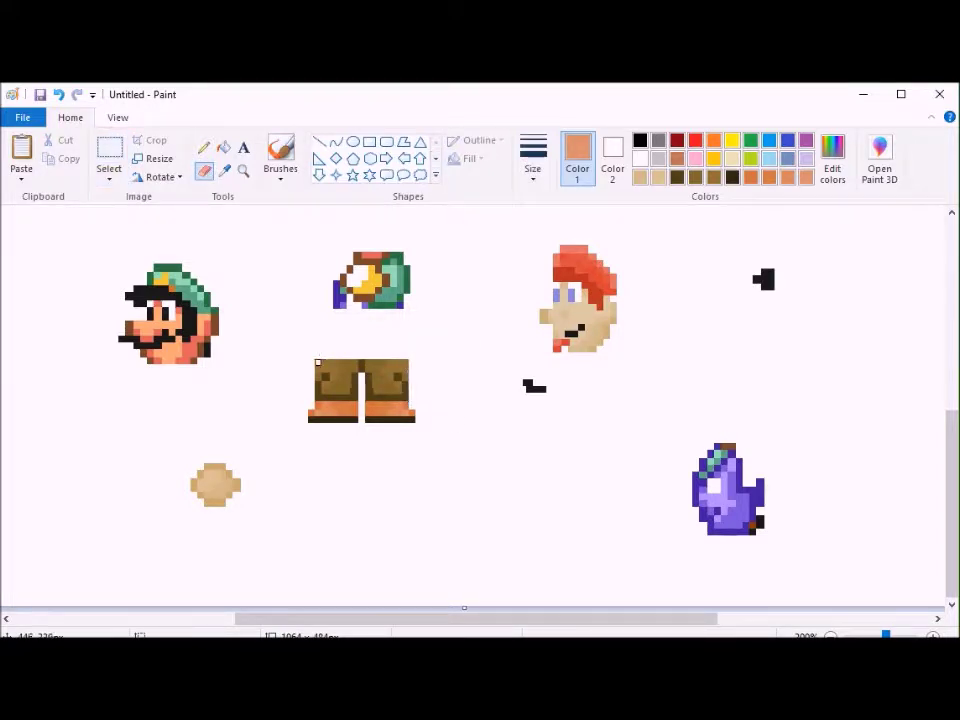
# Step: Copy the torso section of the Luigi sprite with raised arms, place it among the loose parts and cut away the surplus
pyautogui.click(109, 150)
pyautogui.moveTo(671, 418); pyautogui.dragTo(543, 444)
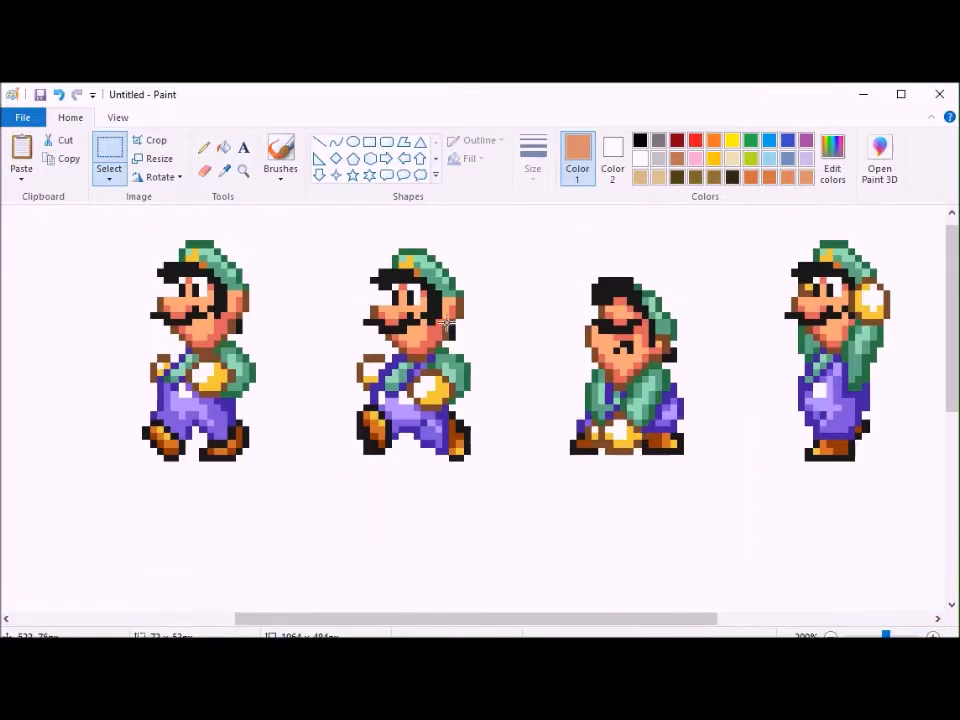
pyautogui.moveTo(790, 356)
pyautogui.mouseDown()
pyautogui.moveTo(900, 385)
pyautogui.moveTo(883, 376)
pyautogui.mouseUp()
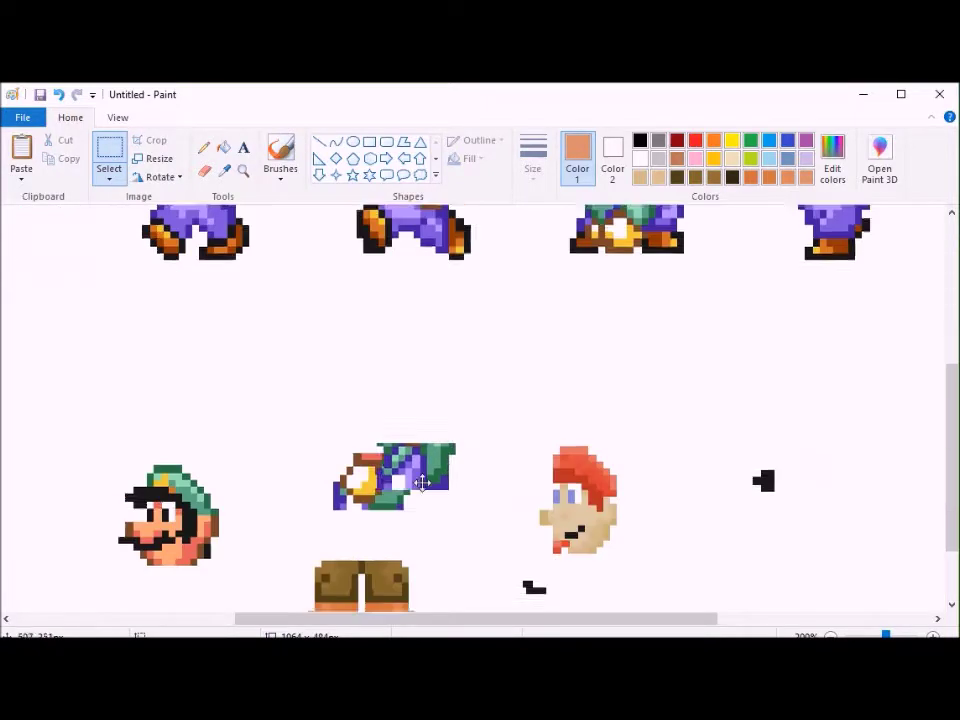
pyautogui.scroll(4, 481, 497)
pyautogui.moveTo(481, 497); pyautogui.dragTo(483, 529)
pyautogui.click(459, 414)
pyautogui.moveTo(405, 455)
pyautogui.mouseDown()
pyautogui.moveTo(538, 484)
pyautogui.moveTo(508, 536)
pyautogui.mouseUp()
pyautogui.press('Delete')
pyautogui.press('Delete')
# Step: Trim the copied torso piece by deleting its protruding front edge and erasing its outer corner pixels
pyautogui.click(224, 147)
pyautogui.click(502, 354)
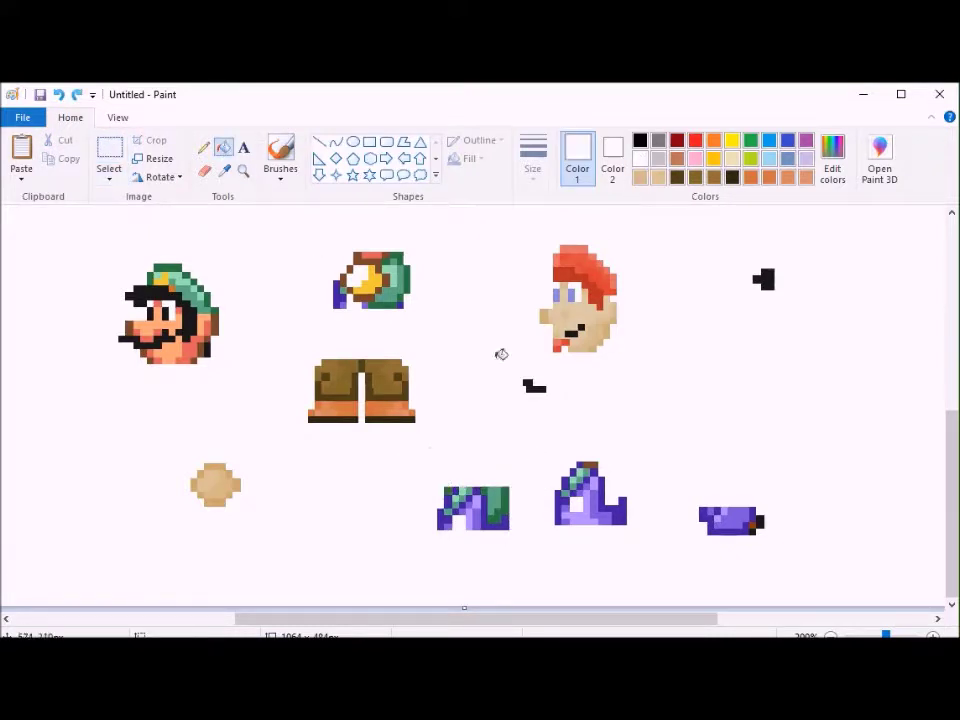
pyautogui.click(109, 150)
pyautogui.moveTo(430, 471); pyautogui.dragTo(445, 544)
pyautogui.press('Delete')
pyautogui.hotkey('alt', 'h')
pyautogui.press('e')
pyautogui.press('r')
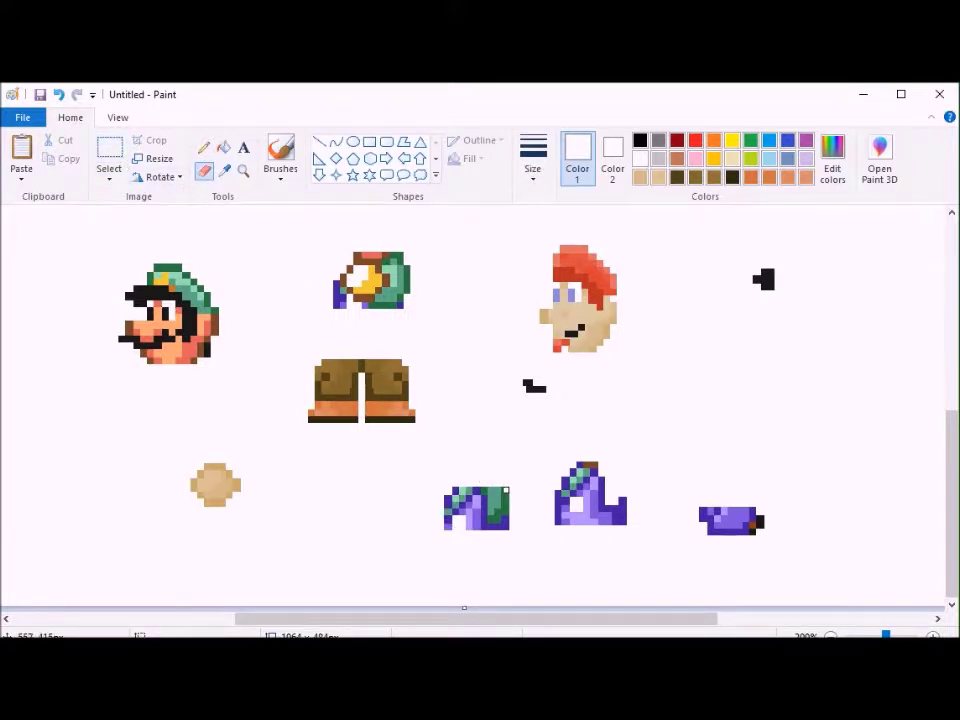
# Step: Mix a golden-yellow shade as the drawing color
pyautogui.click(832, 159)
pyautogui.click(502, 311)
pyautogui.click(653, 339)
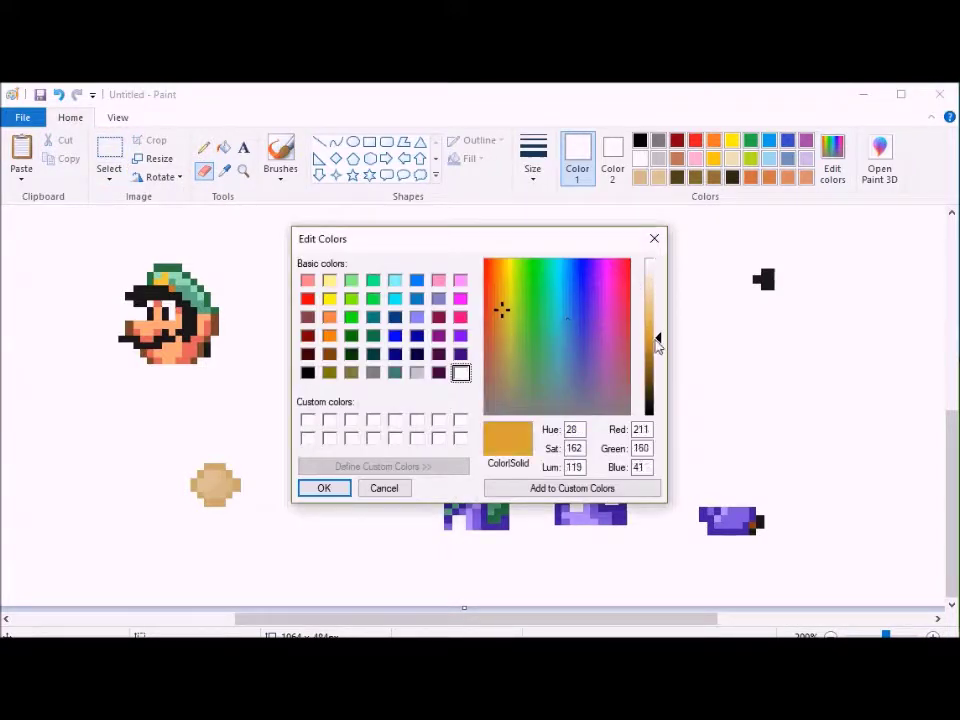
pyautogui.click(324, 488)
# Step: Copy the brown leg pair together with the torso piece, and undo the earlier edits back to the single brown leg
pyautogui.hotkey('alt', 'h')
pyautogui.press('s')
pyautogui.press('e')
pyautogui.moveTo(300, 339); pyautogui.dragTo(429, 429)
pyautogui.click(448, 339)
pyautogui.moveTo(304, 348); pyautogui.dragTo(519, 546)
pyautogui.click(561, 446)
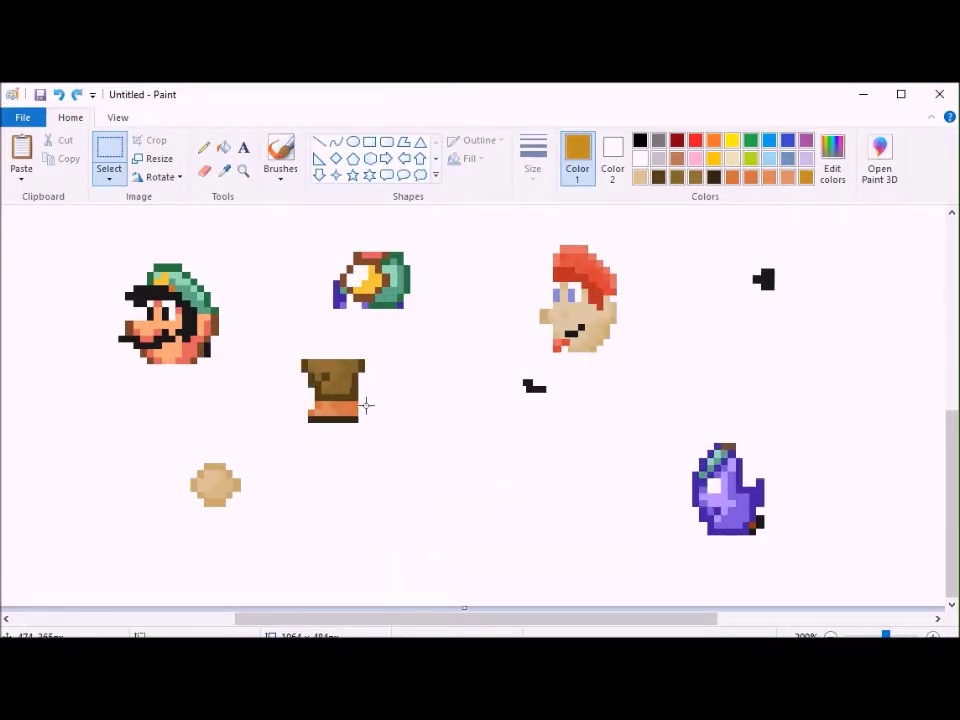
pyautogui.hotkey('ctrl', 'z')
pyautogui.hotkey('ctrl', 'z')
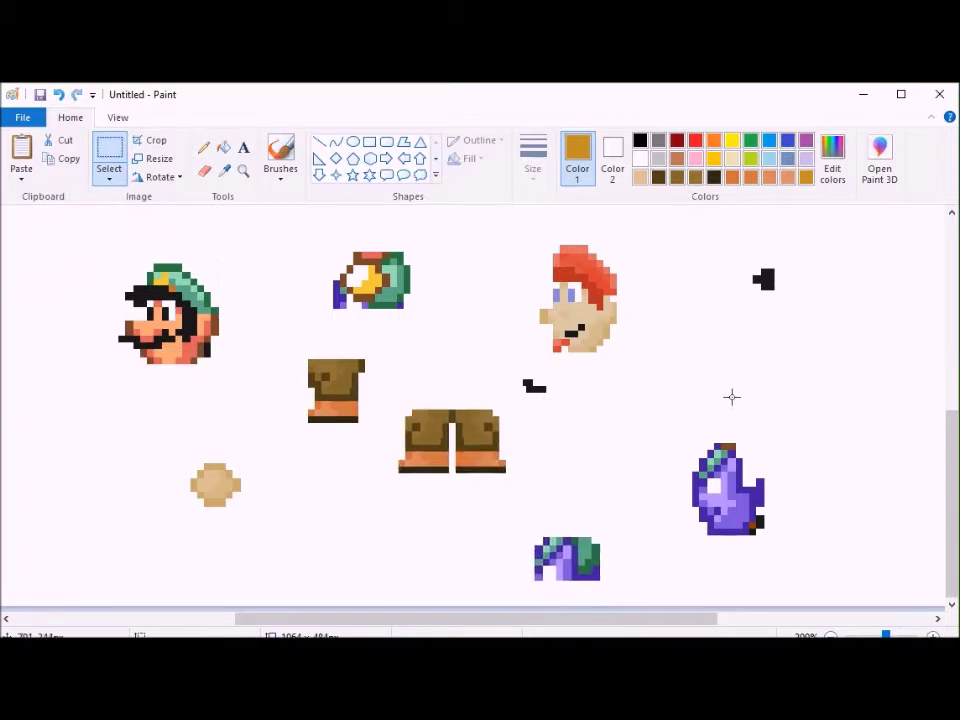
# Step: Move the pasted leg pair away beyond the purple body part and the torso piece below the red-haired head
pyautogui.moveTo(396, 400); pyautogui.dragTo(505, 475)
pyautogui.moveTo(450, 440); pyautogui.dragTo(914, 409)
pyautogui.moveTo(519, 507); pyautogui.dragTo(582, 493)
# Step: Mix a green (RGB 94, 217, 19) and a slightly brighter green and recolor the teal sleeve of the torso piece
pyautogui.click(836, 160)
pyautogui.click(524, 284)
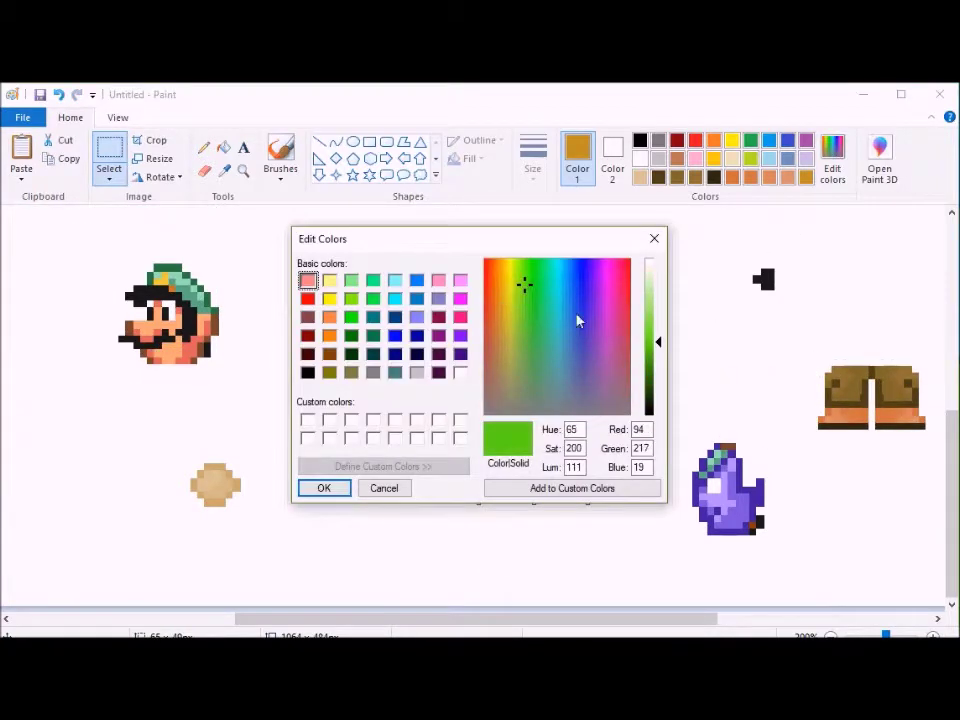
pyautogui.click(324, 488)
pyautogui.click(224, 147)
pyautogui.click(553, 473)
pyautogui.click(836, 162)
pyautogui.click(657, 337)
pyautogui.press('Return')
pyautogui.click(542, 464)
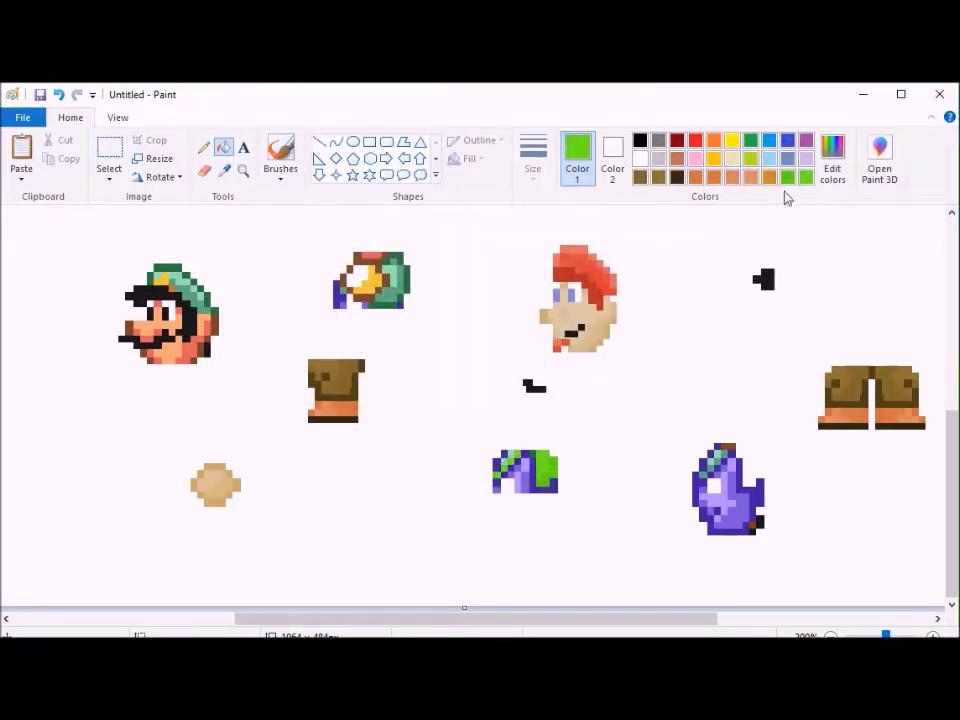
# Step: Mix a dark green and fill the torso piece's darkest outline and shadow pixels with it
pyautogui.click(832, 158)
pyautogui.click(657, 347)
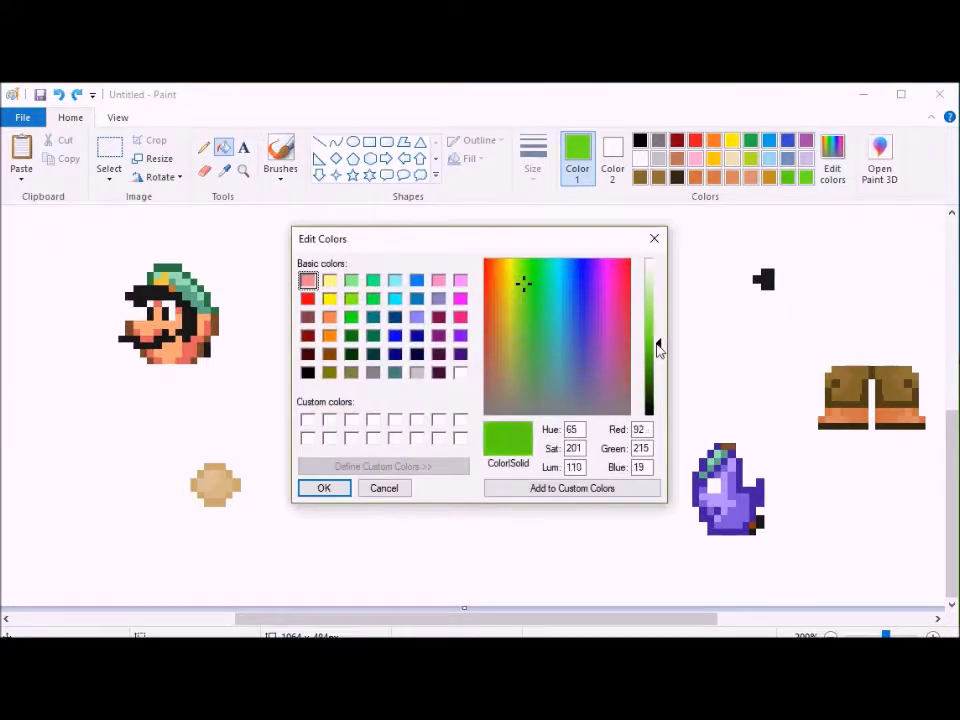
pyautogui.click(651, 370)
pyautogui.press('Return')
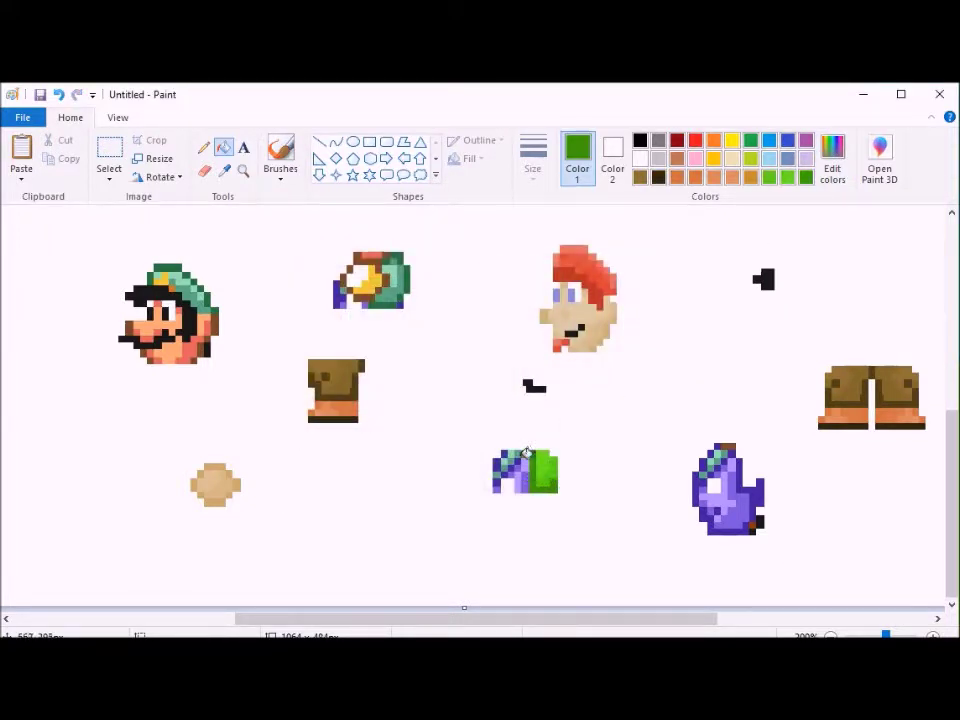
# Step: Recolor the remaining purple overall pixels of the torso piece with medium and brighter greens
pyautogui.click(769, 178)
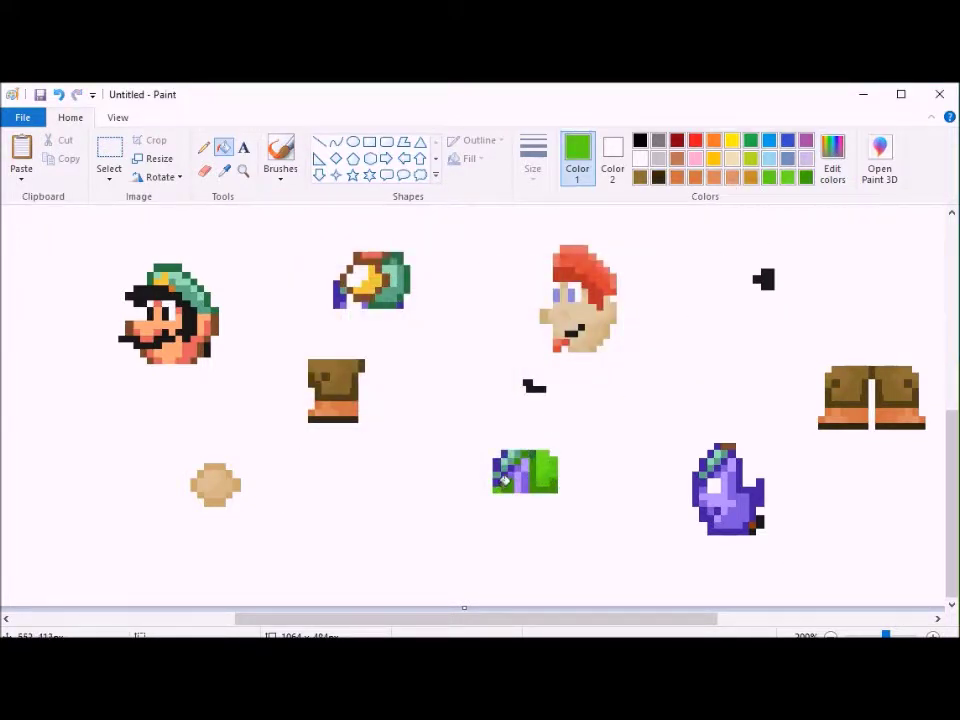
pyautogui.click(832, 158)
pyautogui.click(660, 332)
pyautogui.press('Return')
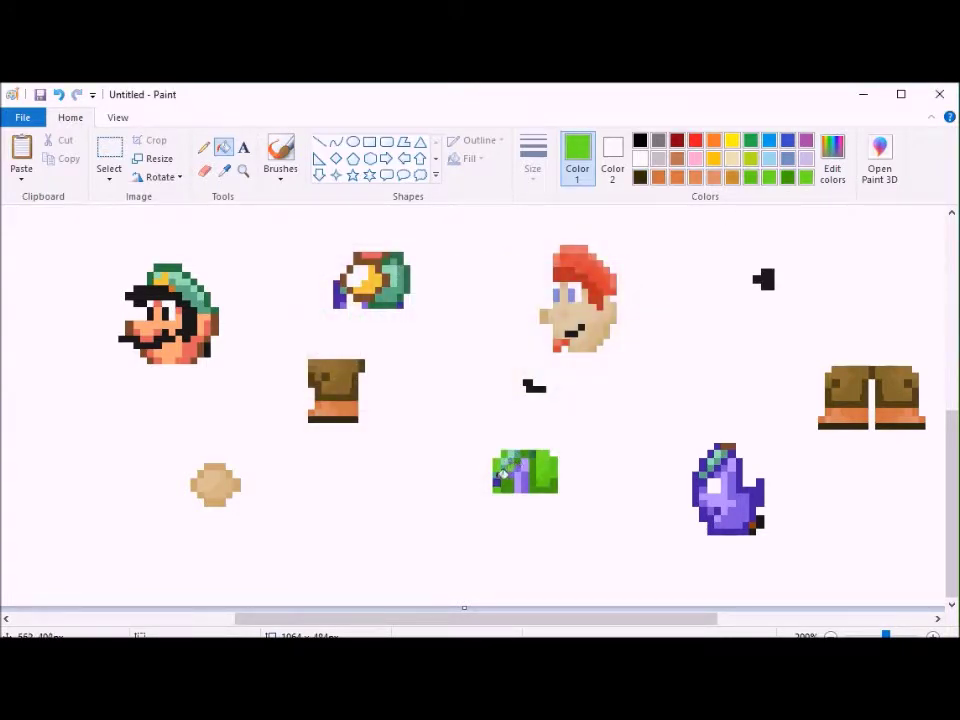
pyautogui.click(832, 158)
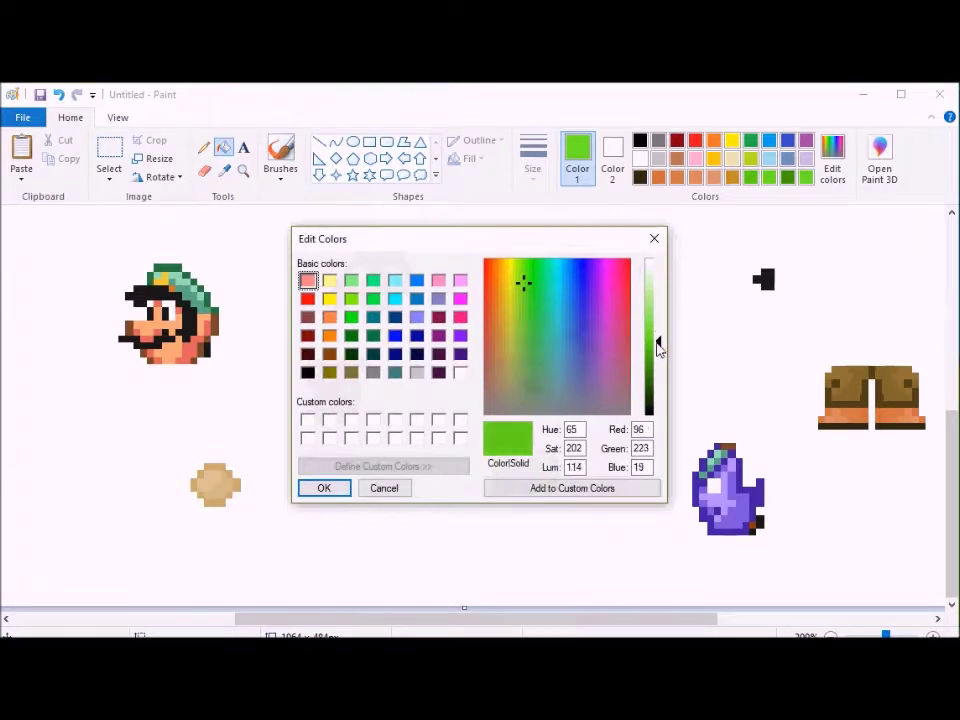
pyautogui.press('Return')
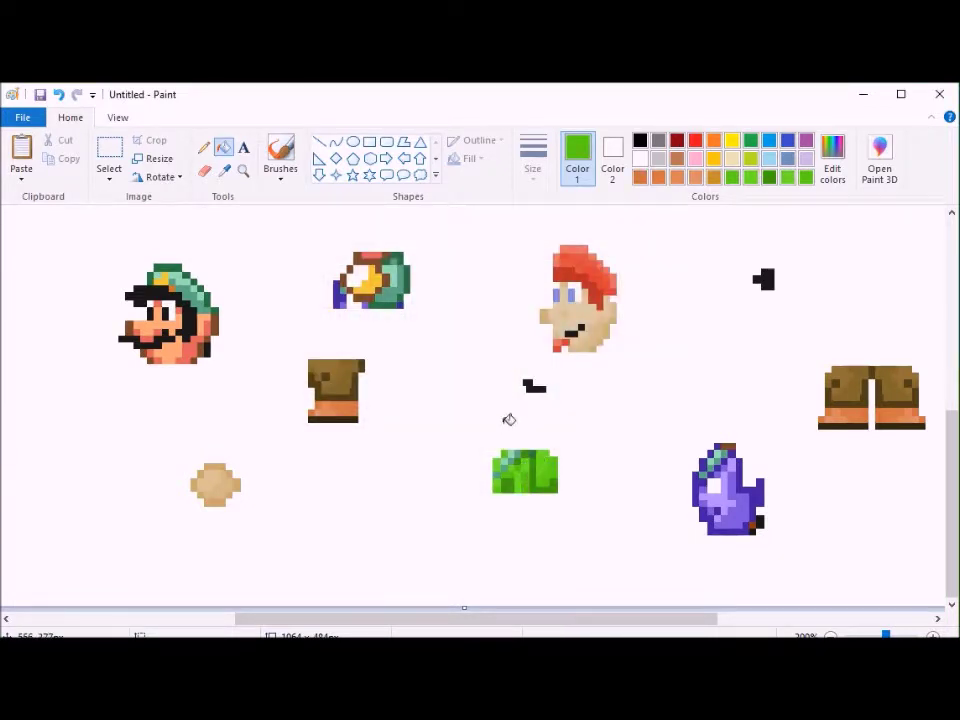
# Step: Recolor the torso's teal front stripe and edge with three progressively lighter pinks, and its leftover dark pixels with green
pyautogui.click(832, 158)
pyautogui.click(622, 268)
pyautogui.click(656, 301)
pyautogui.click(656, 315)
pyautogui.click(324, 490)
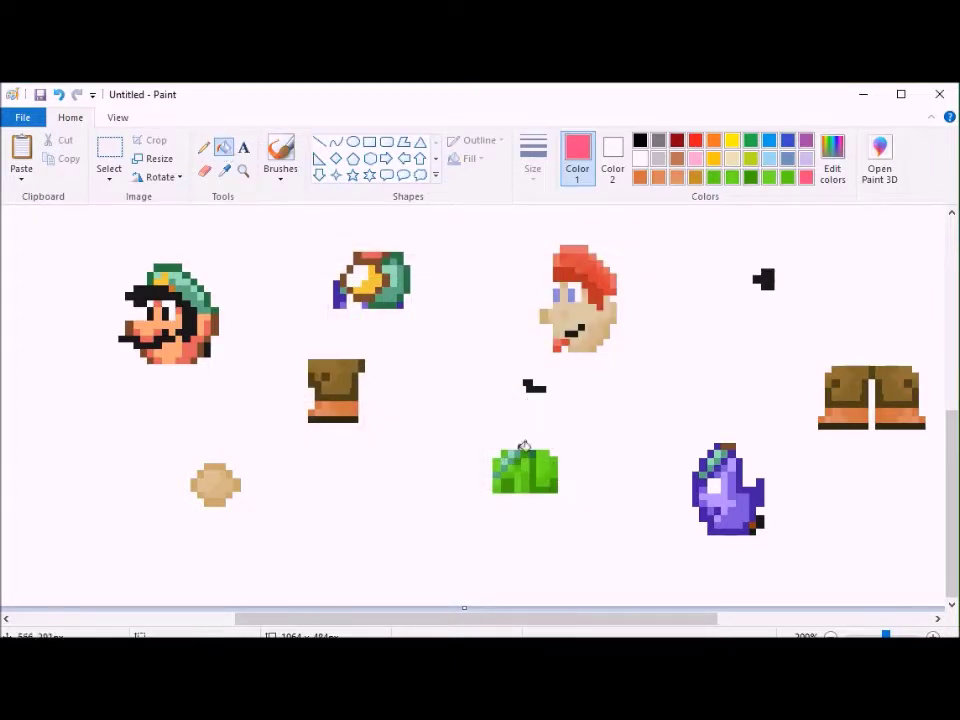
pyautogui.click(832, 158)
pyautogui.press('Return')
pyautogui.click(508, 461)
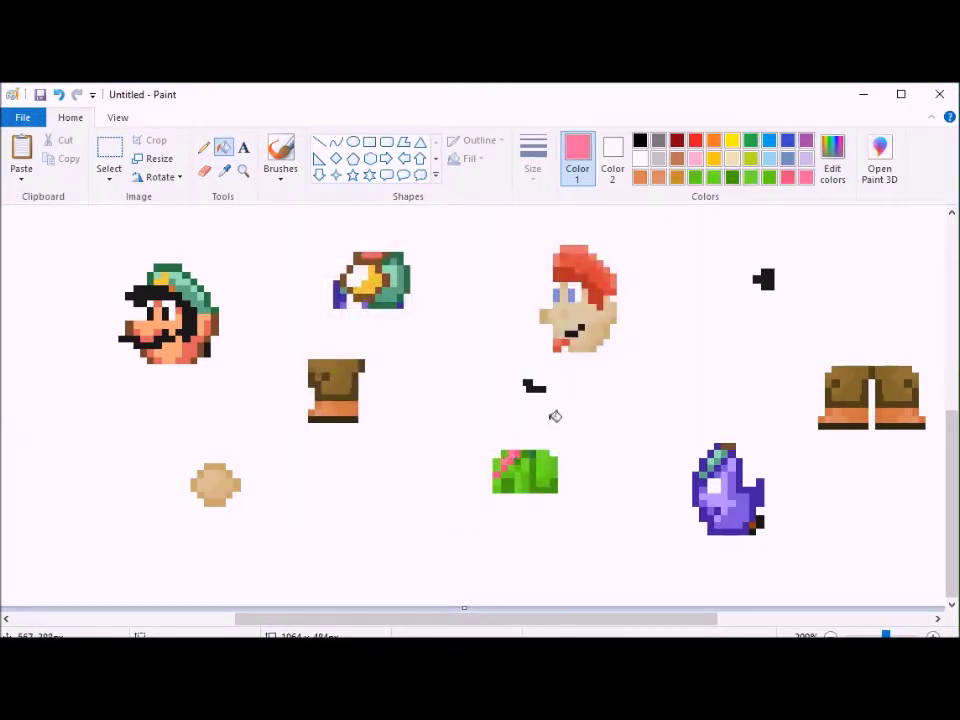
pyautogui.click(832, 158)
pyautogui.click(657, 299)
pyautogui.press('Return')
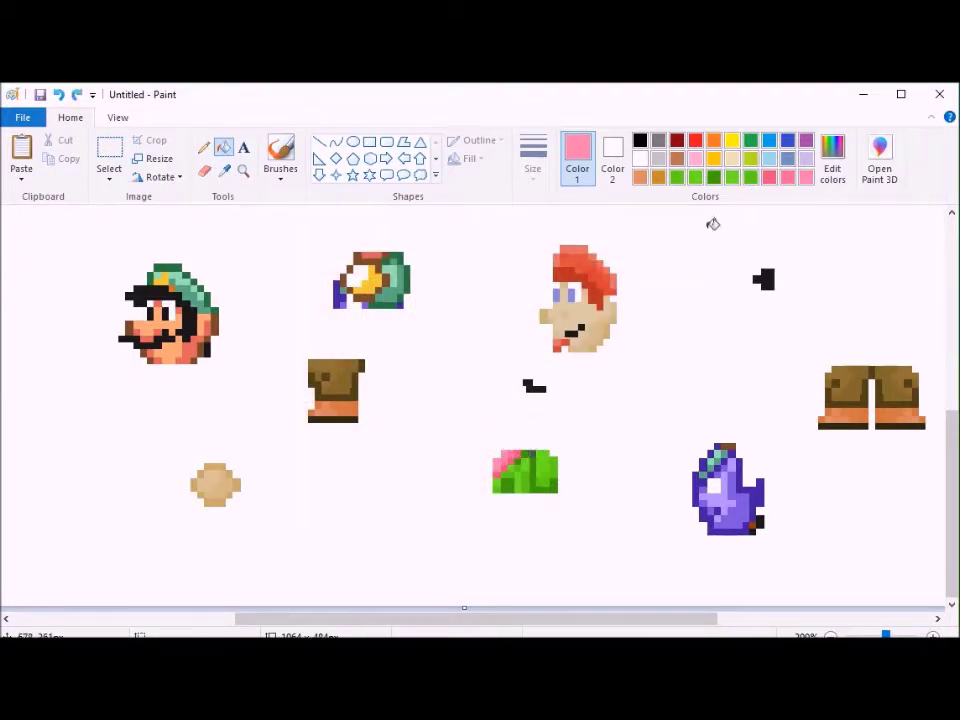
pyautogui.click(751, 177)
# Step: Move the single brown leg with its orange shoe directly beneath the green torso
pyautogui.click(109, 160)
pyautogui.moveTo(495, 446); pyautogui.dragTo(574, 519)
pyautogui.moveTo(283, 336); pyautogui.dragTo(381, 441)
pyautogui.moveTo(328, 408)
pyautogui.mouseDown()
pyautogui.moveTo(517, 542)
pyautogui.moveTo(549, 513)
pyautogui.mouseUp()
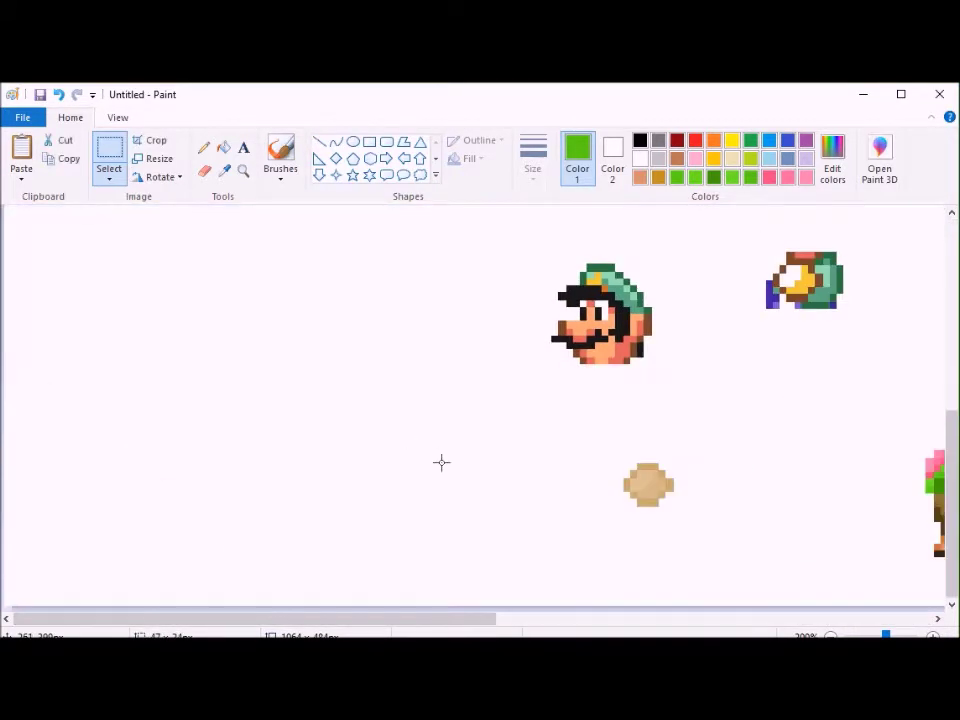
# Step: Copy the blue vest section from the Toad sprite, place it beside the green torso and trim its outer edge
pyautogui.moveTo(454, 627); pyautogui.dragTo(667, 627)
pyautogui.hotkey('ctrl', 'v')
pyautogui.moveTo(38, 233); pyautogui.dragTo(391, 450)
pyautogui.click(433, 362)
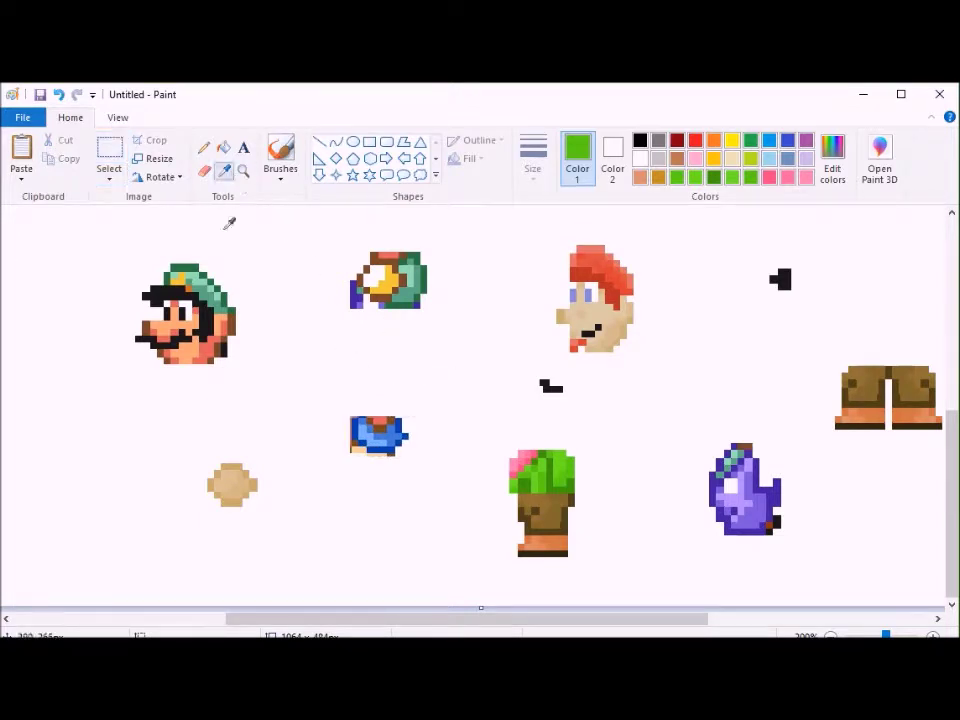
pyautogui.click(223, 148)
pyautogui.click(109, 155)
pyautogui.moveTo(330, 378); pyautogui.dragTo(349, 458)
pyautogui.click(368, 456)
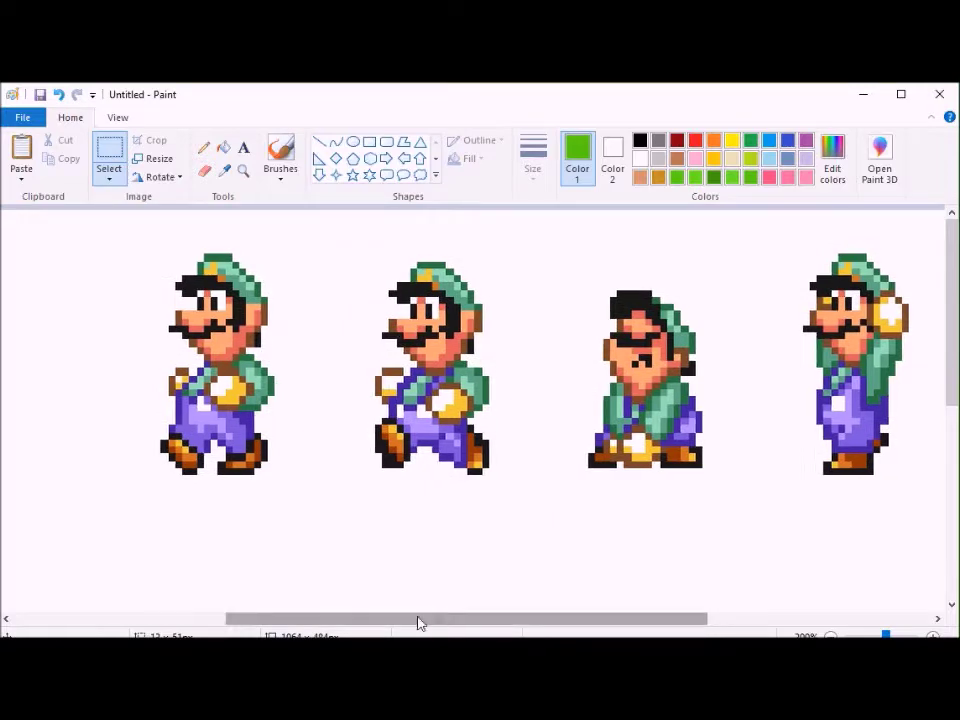
pyautogui.moveTo(418, 619); pyautogui.dragTo(229, 617)
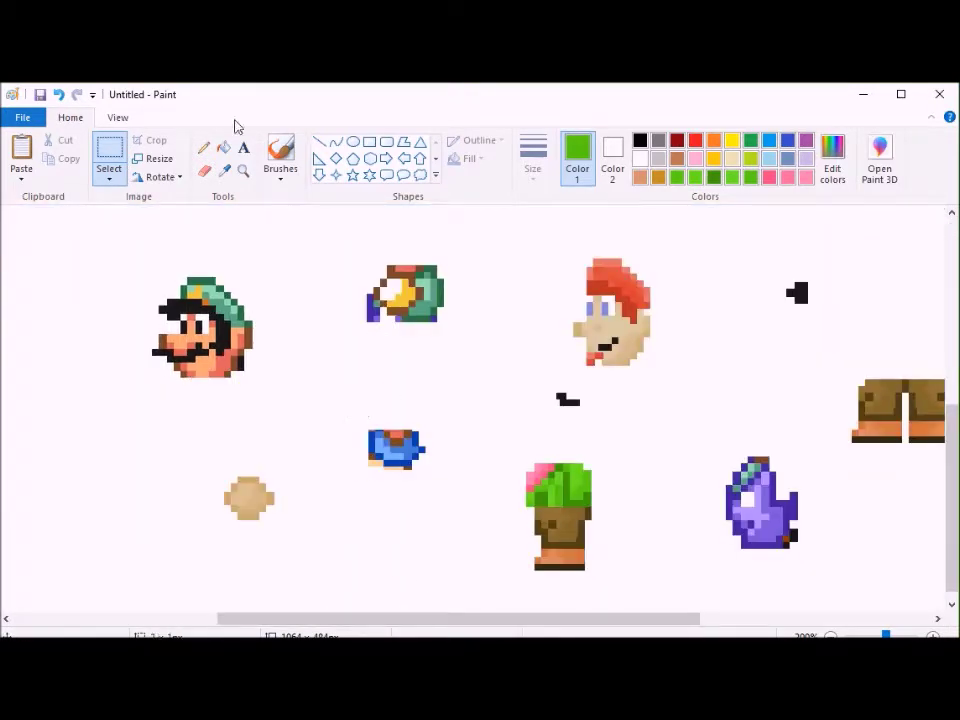
# Step: Fill the brown, pink and skin-colored pixels of the blue vest piece with white and clear the remnants below it
pyautogui.click(224, 147)
pyautogui.click(640, 159)
pyautogui.click(399, 440)
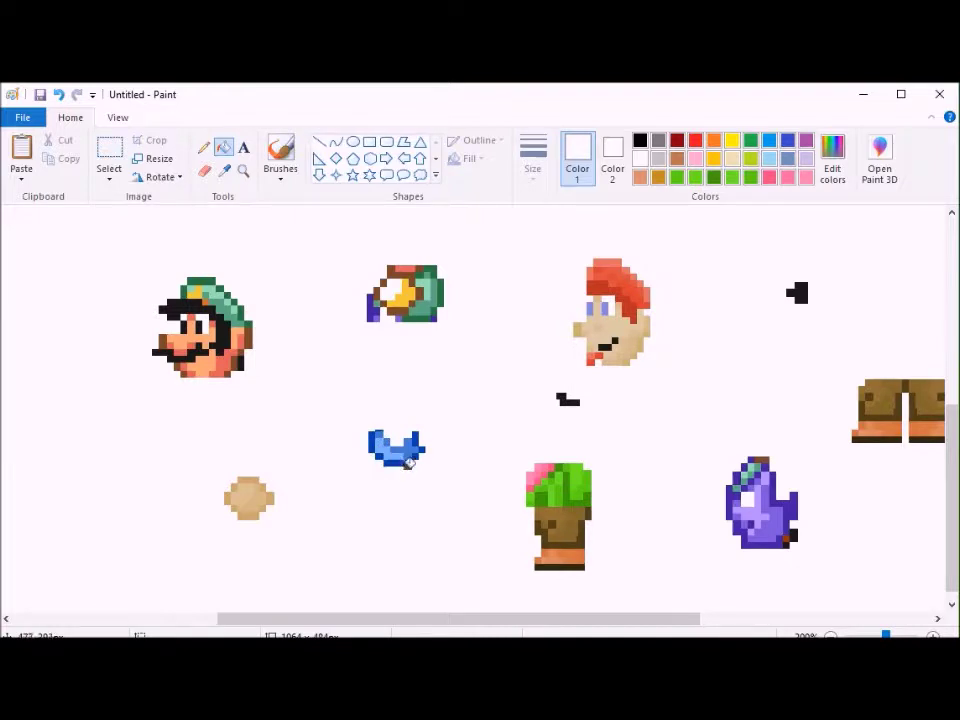
pyautogui.click(109, 155)
pyautogui.moveTo(410, 464); pyautogui.dragTo(434, 474)
pyautogui.moveTo(402, 450); pyautogui.dragTo(379, 447)
# Step: Recolor the blue vest piece with dark, medium and light greens and fill its leftover blue pixels with white
pyautogui.click(223, 148)
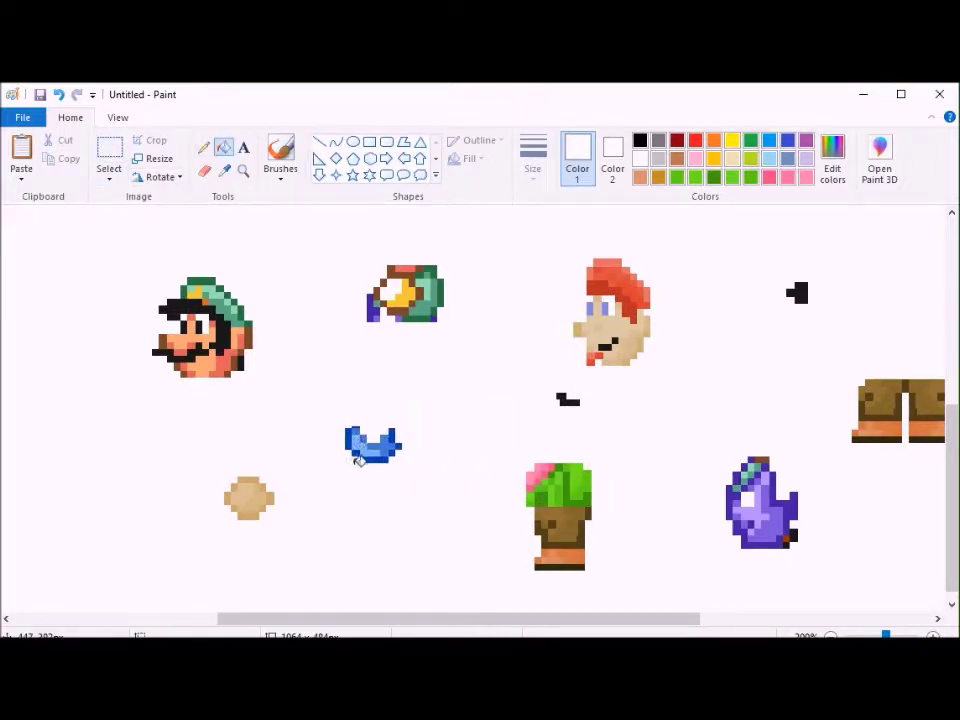
pyautogui.click(709, 178)
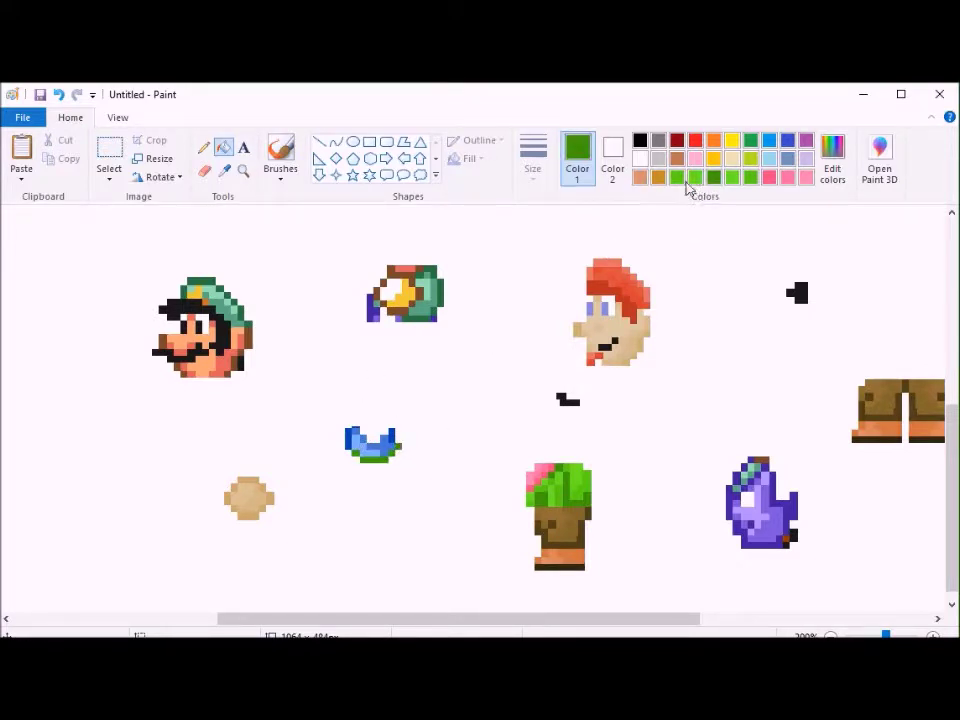
pyautogui.click(750, 178)
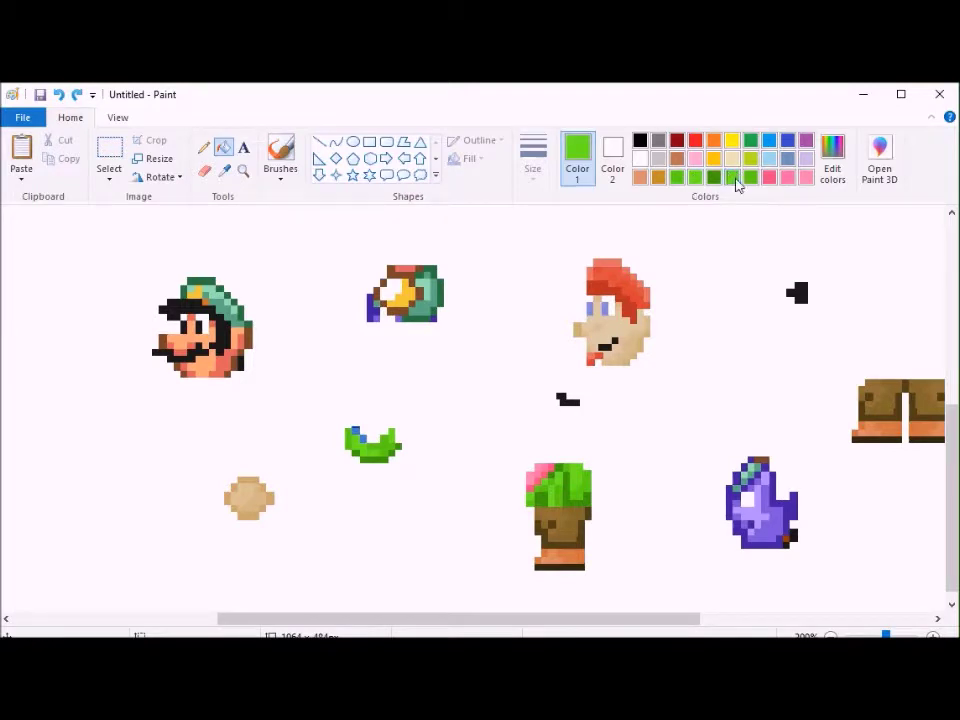
pyautogui.click(832, 160)
pyautogui.click(646, 316)
pyautogui.click(323, 486)
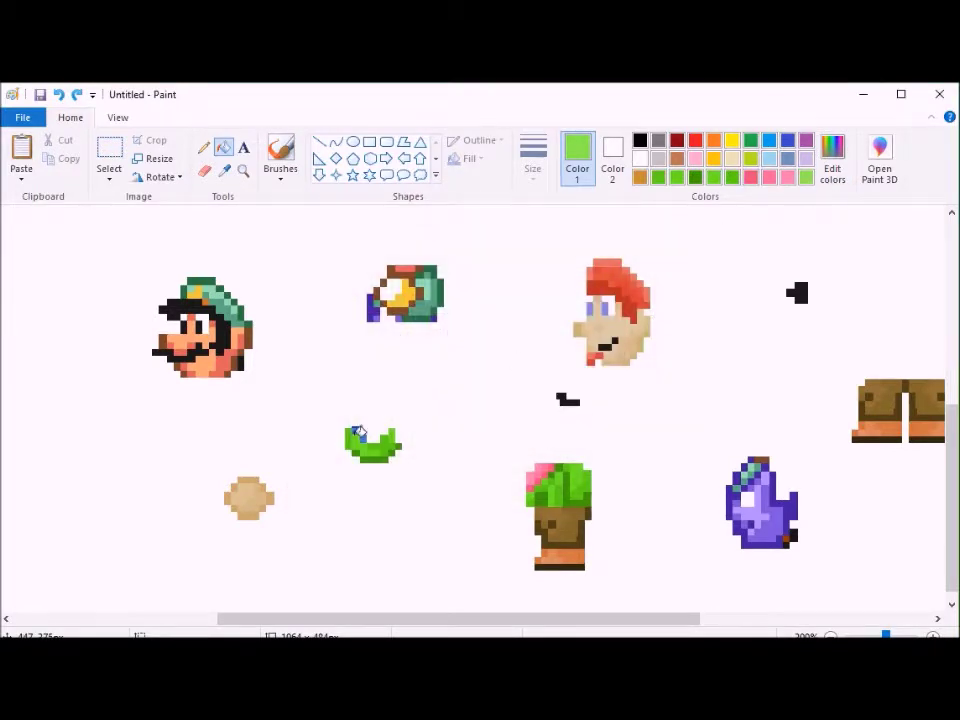
pyautogui.click(642, 159)
pyautogui.click(356, 427)
# Step: Try to fit the green sleeve piece onto the back edge of the green torso
pyautogui.click(117, 158)
pyautogui.moveTo(325, 408); pyautogui.dragTo(409, 473)
pyautogui.moveTo(385, 447); pyautogui.dragTo(420, 497)
pyautogui.moveTo(506, 433); pyautogui.dragTo(423, 517)
pyautogui.moveTo(433, 496); pyautogui.dragTo(544, 533)
pyautogui.hotkey('ctrl', 'z')
pyautogui.moveTo(482, 459); pyautogui.dragTo(404, 520)
pyautogui.moveTo(416, 502); pyautogui.dragTo(574, 504)
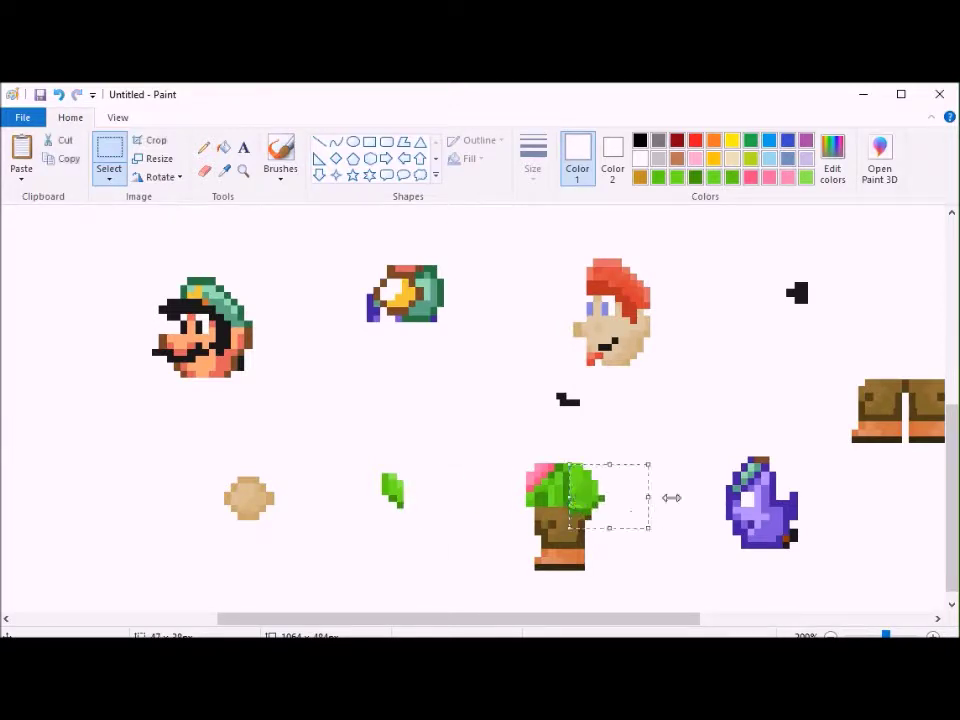
pyautogui.click(668, 422)
pyautogui.hotkey('ctrl', 'z')
pyautogui.moveTo(474, 446); pyautogui.dragTo(369, 532)
pyautogui.moveTo(410, 493); pyautogui.dragTo(577, 508)
pyautogui.hotkey('ctrl', 'z')
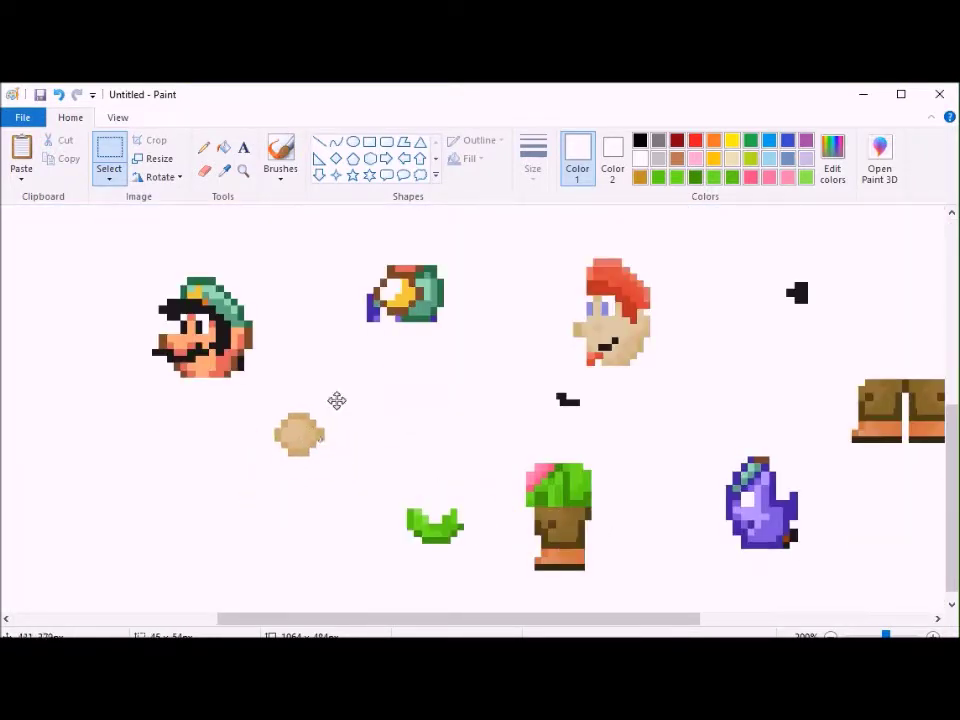
# Step: Move the bare hand onto the front of the body where the green torso meets the trousers
pyautogui.moveTo(336, 401); pyautogui.dragTo(373, 289)
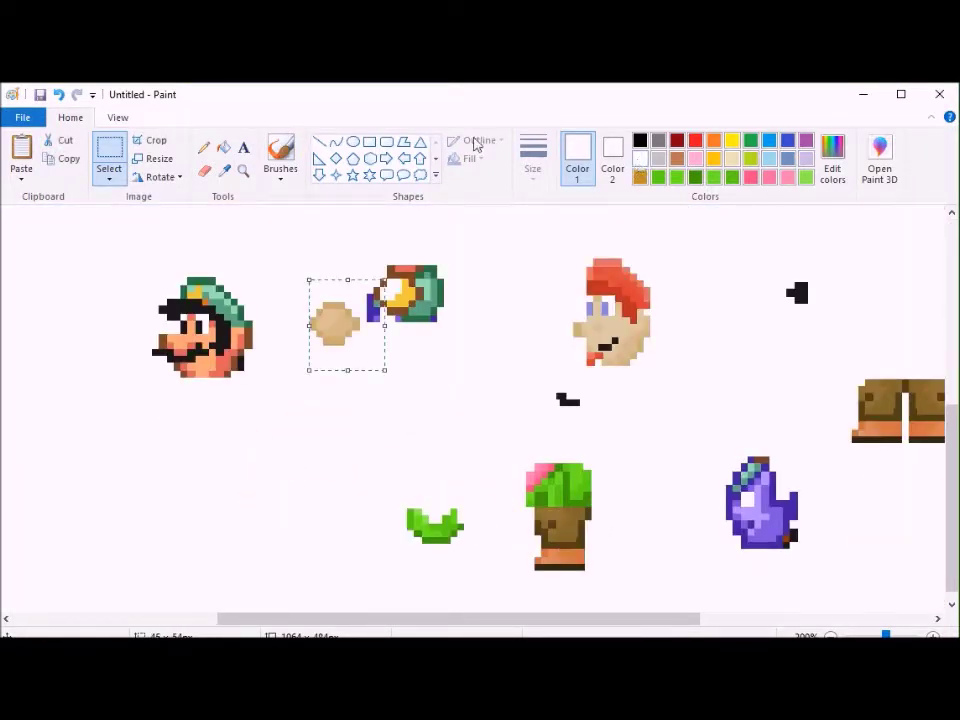
pyautogui.click(223, 147)
pyautogui.click(112, 146)
pyautogui.moveTo(280, 280); pyautogui.dragTo(361, 361)
pyautogui.moveTo(337, 327); pyautogui.dragTo(561, 501)
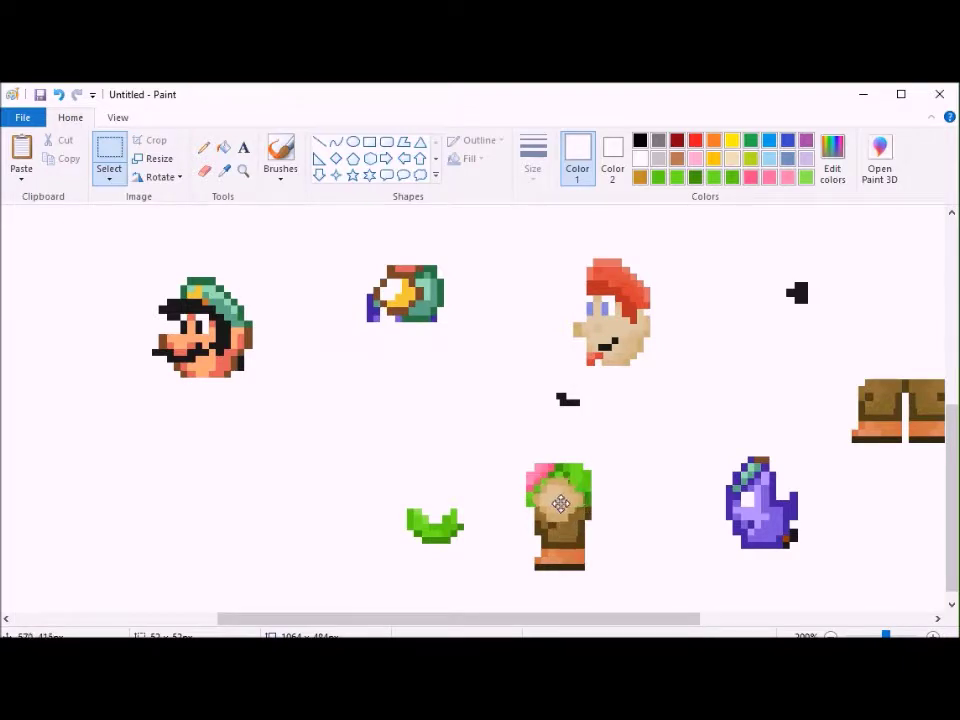
# Step: Try pasting a spare hand and laying the green sleeve over the hand on the torso, and undo these changes
pyautogui.hotkey('ctrl', 'c')
pyautogui.hotkey('ctrl', 'v')
pyautogui.moveTo(80, 290); pyautogui.dragTo(228, 497)
pyautogui.moveTo(384, 465); pyautogui.dragTo(466, 548)
pyautogui.moveTo(460, 543); pyautogui.dragTo(596, 520)
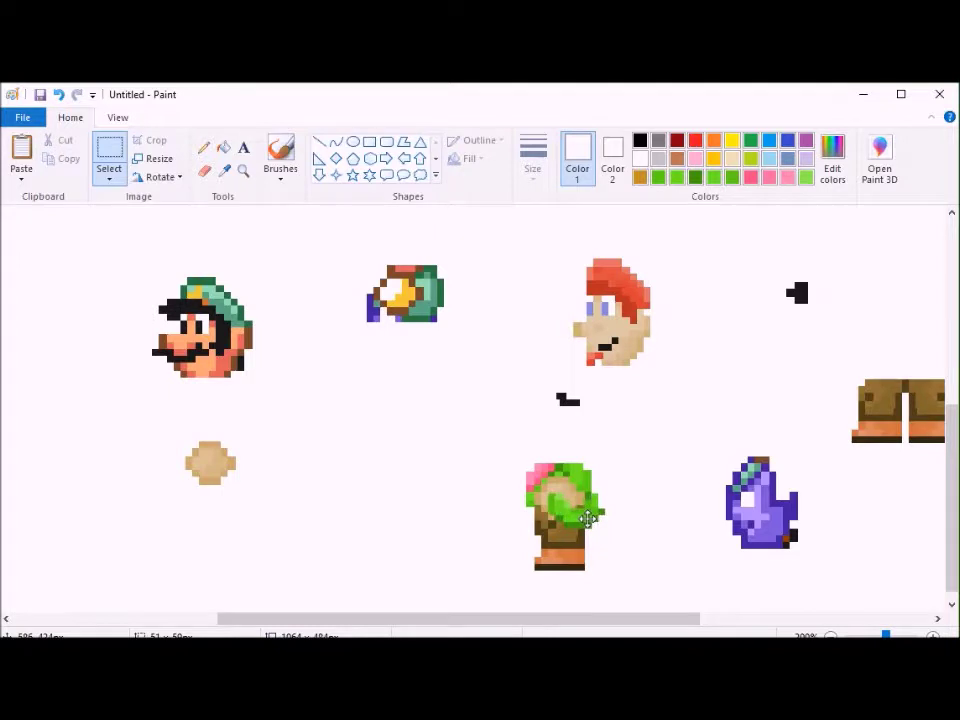
pyautogui.moveTo(588, 517); pyautogui.dragTo(588, 516)
pyautogui.hotkey('ctrl', 'z')
pyautogui.hotkey('ctrl', 'z')
pyautogui.hotkey('ctrl', 'z')
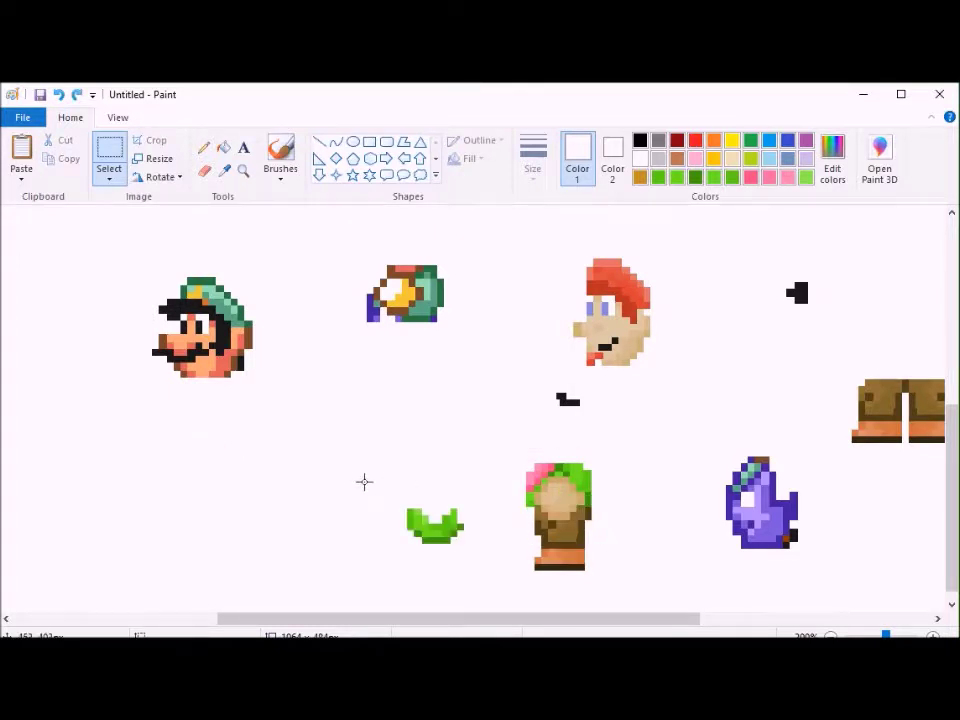
# Step: Place the green sleeve on the torso's back edge and lay a copy of the hand over its front end
pyautogui.moveTo(393, 494); pyautogui.dragTo(481, 566)
pyautogui.moveTo(438, 509)
pyautogui.mouseDown()
pyautogui.moveTo(583, 507)
pyautogui.moveTo(577, 497)
pyautogui.mouseUp()
pyautogui.moveTo(304, 281)
pyautogui.mouseDown()
pyautogui.moveTo(364, 362)
pyautogui.moveTo(574, 516)
pyautogui.moveTo(585, 514)
pyautogui.moveTo(562, 512)
pyautogui.moveTo(562, 501)
pyautogui.mouseUp()
pyautogui.moveTo(425, 426); pyautogui.dragTo(418, 415)
# Step: Move the small black fragment out of the way and set the red-haired head on top of the green torso
pyautogui.moveTo(549, 236); pyautogui.dragTo(688, 390)
pyautogui.moveTo(540, 383); pyautogui.dragTo(583, 421)
pyautogui.moveTo(553, 416); pyautogui.dragTo(333, 431)
pyautogui.moveTo(538, 249); pyautogui.dragTo(677, 379)
pyautogui.moveTo(625, 343); pyautogui.dragTo(575, 437)
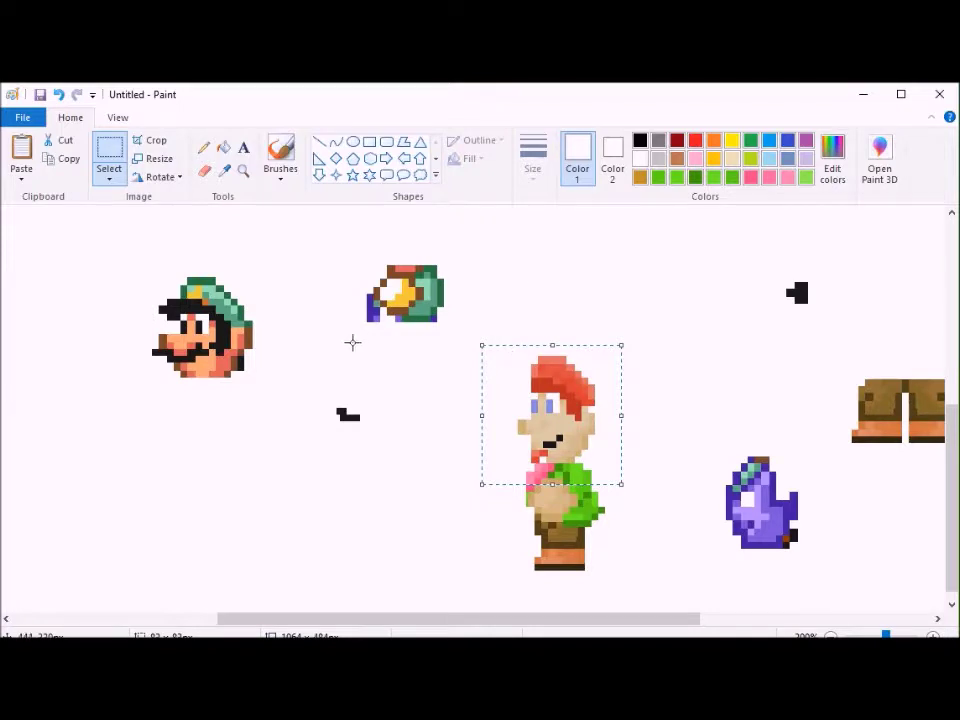
# Step: Paste another copy of the hand and place it at the front of the torso as the second hand
pyautogui.hotkey('ctrl', 'v')
pyautogui.moveTo(77, 271); pyautogui.dragTo(424, 512)
pyautogui.moveTo(641, 319); pyautogui.dragTo(632, 315)
# Step: Move the assembled character closer to Luigi's loose head, paste a spare hand, and reselect the whole character at 100% zoom
pyautogui.moveTo(513, 320); pyautogui.dragTo(624, 584)
pyautogui.moveTo(589, 512); pyautogui.dragTo(472, 500)
pyautogui.click(621, 388)
pyautogui.hotkey('ctrl', 'v')
pyautogui.moveTo(378, 342); pyautogui.dragTo(519, 595)
pyautogui.click(117, 117)
pyautogui.click(56, 155)
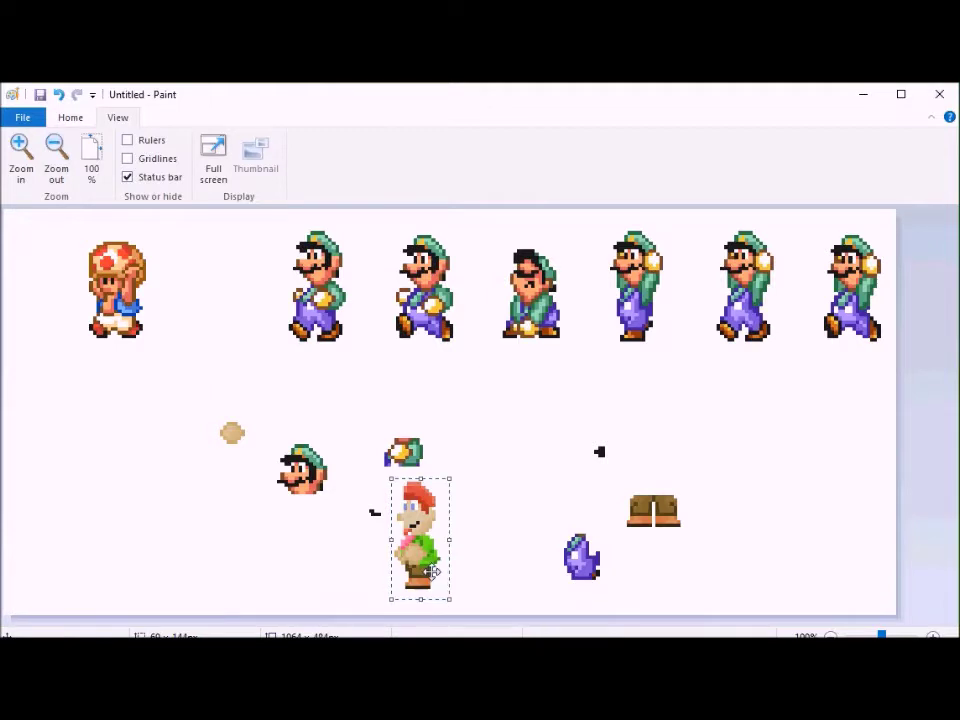
pyautogui.moveTo(436, 572); pyautogui.dragTo(741, 440)
pyautogui.hotkey('ctrl', 'v')
pyautogui.moveTo(45, 285); pyautogui.dragTo(160, 466)
# Step: Undo the recent edits back to where the red-haired head, hand, green sleeve and torso are separate pieces
pyautogui.hotkey('ctrl', 'z')
pyautogui.hotkey('ctrl', 'z')
pyautogui.hotkey('ctrl', 'z')
pyautogui.hotkey('ctrl', 'z')
pyautogui.hotkey('ctrl', 'z')
pyautogui.hotkey('ctrl', 'z')
pyautogui.hotkey('ctrl', 'z')
pyautogui.hotkey('ctrl', 'z')
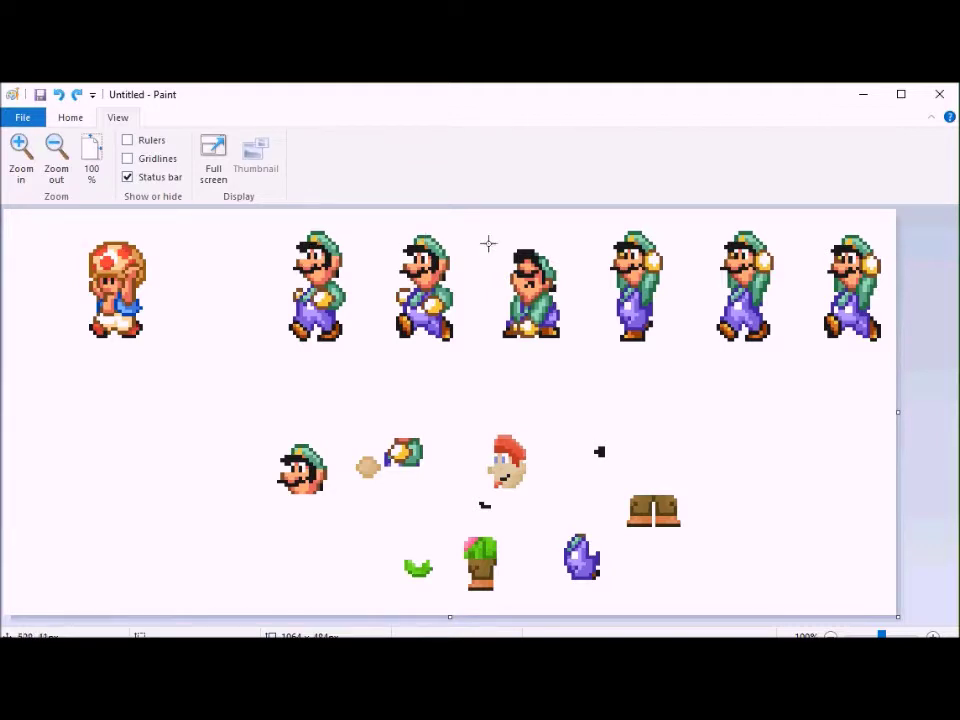
# Step: Delete the crouching Luigi and the Toad sprite from the top row
pyautogui.moveTo(482, 238); pyautogui.dragTo(579, 352)
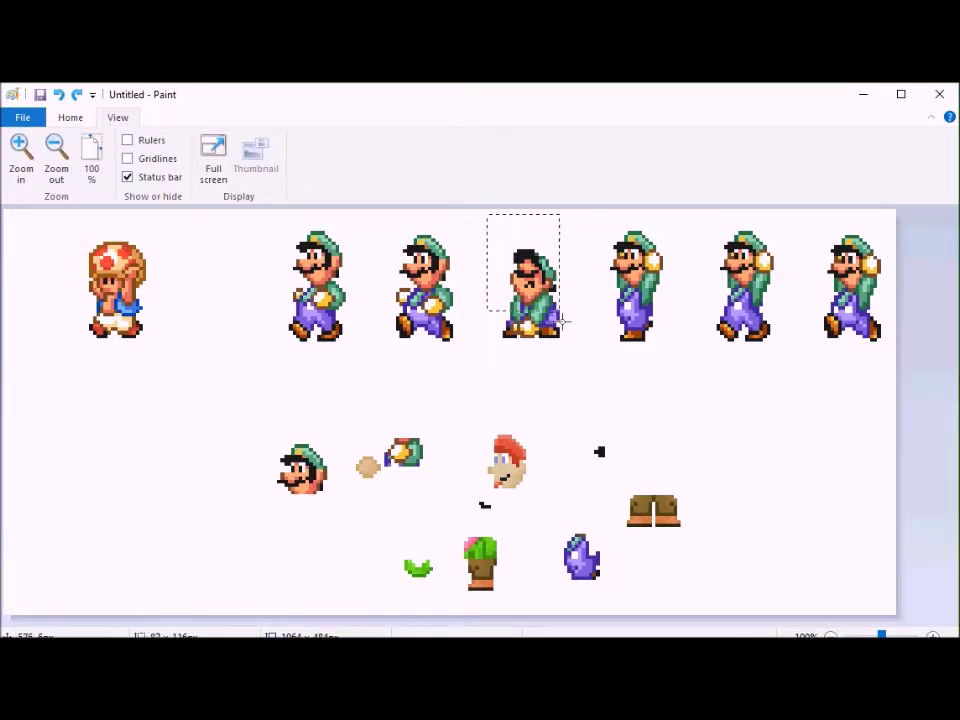
pyautogui.press('Delete')
pyautogui.moveTo(66, 224); pyautogui.dragTo(180, 378)
pyautogui.press('Delete')
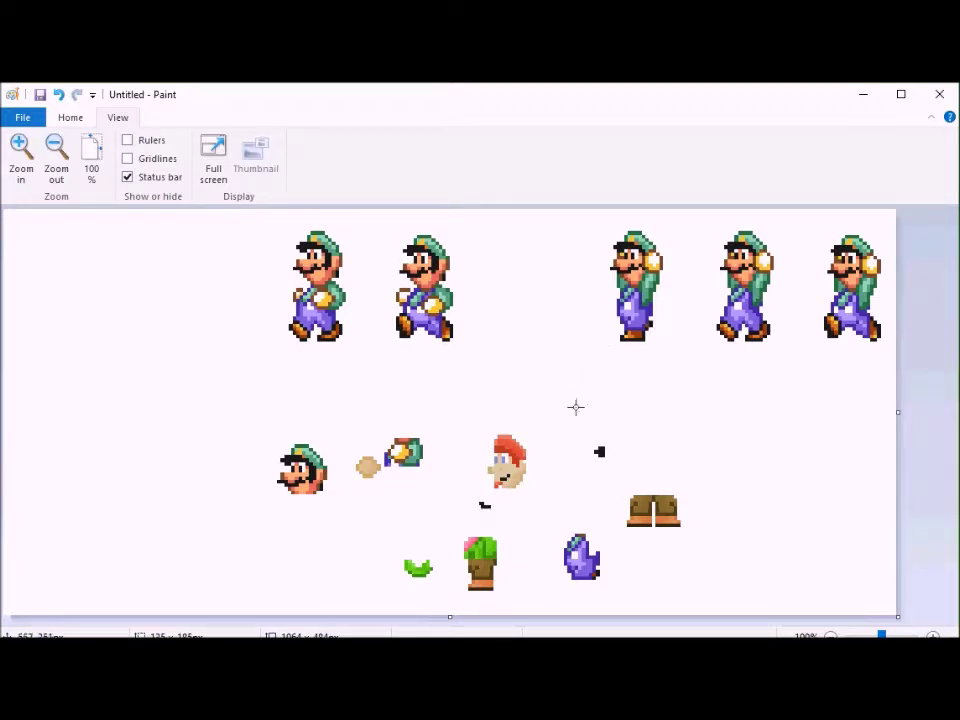
# Step: Cut the legs off the last two Luigi sprites with raised arms and place them in the canvas's lower-left area
pyautogui.moveTo(704, 350); pyautogui.dragTo(890, 305)
pyautogui.moveTo(824, 323); pyautogui.dragTo(210, 544)
pyautogui.click(287, 386)
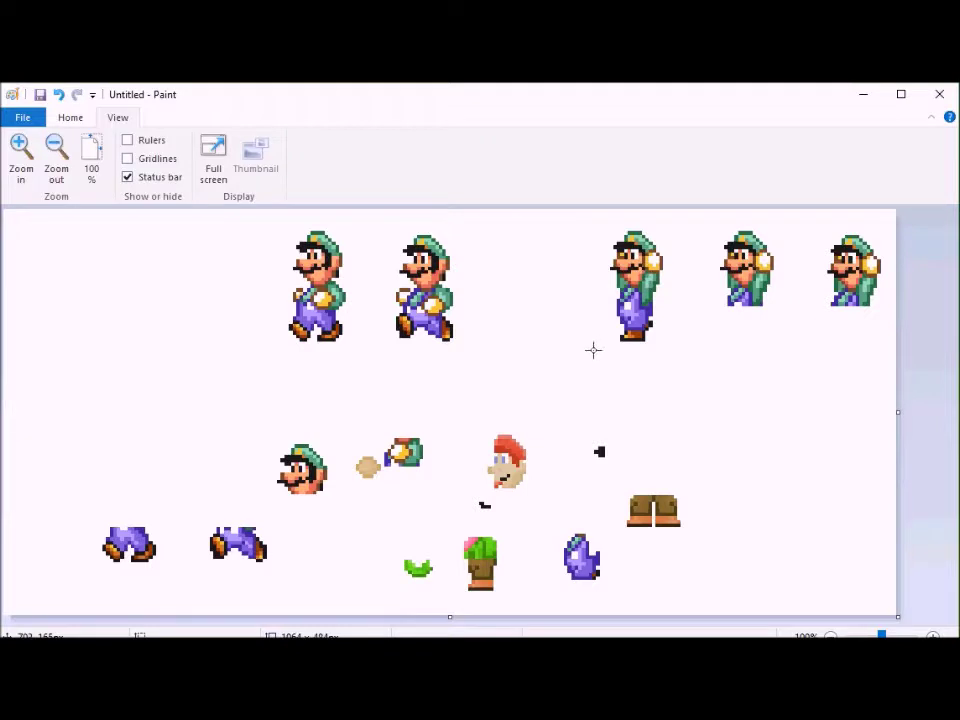
# Step: Copy the raised arm of the first arms-up Luigi and place the copy in the empty space below Toad's former spot
pyautogui.moveTo(646, 246); pyautogui.dragTo(669, 306)
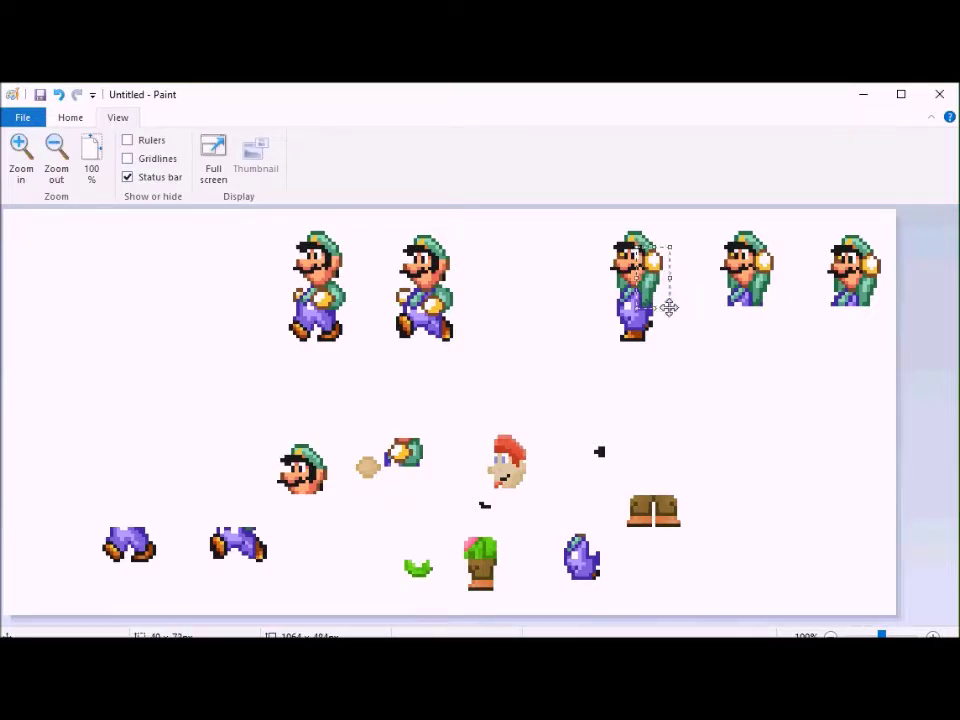
pyautogui.hotkey('ctrl', 'c')
pyautogui.hotkey('ctrl', 'v')
pyautogui.moveTo(24, 250); pyautogui.dragTo(141, 356)
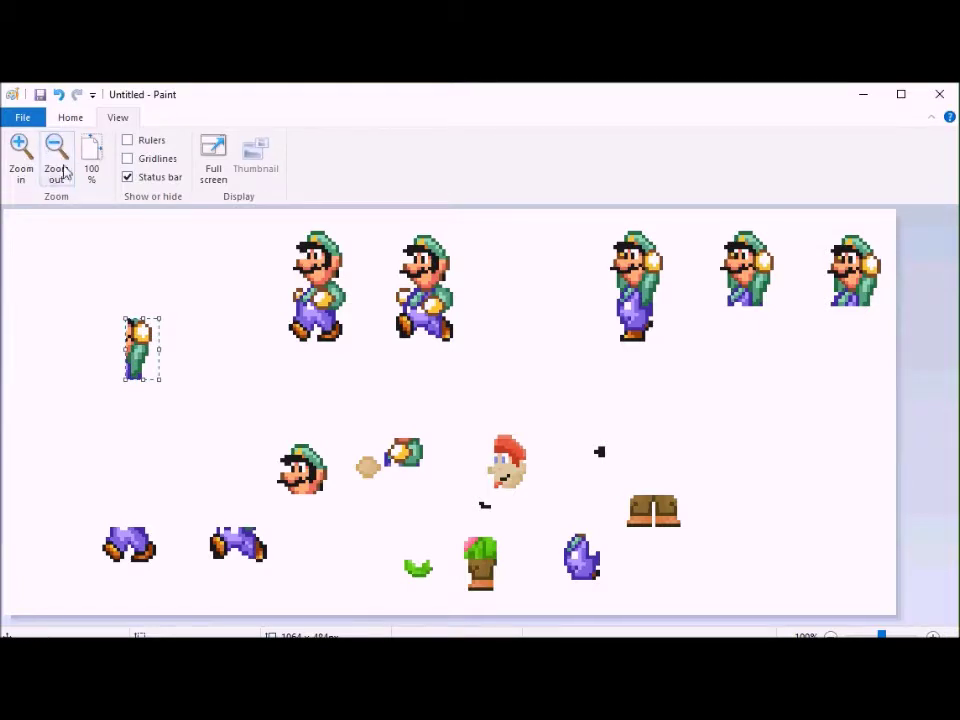
# Step: Step back through the edit history to the complete sprite row and restore the sprite deletions, loose legs and arm copies
pyautogui.click(22, 158)
pyautogui.scroll(-3, 214, 268)
pyautogui.click(70, 117)
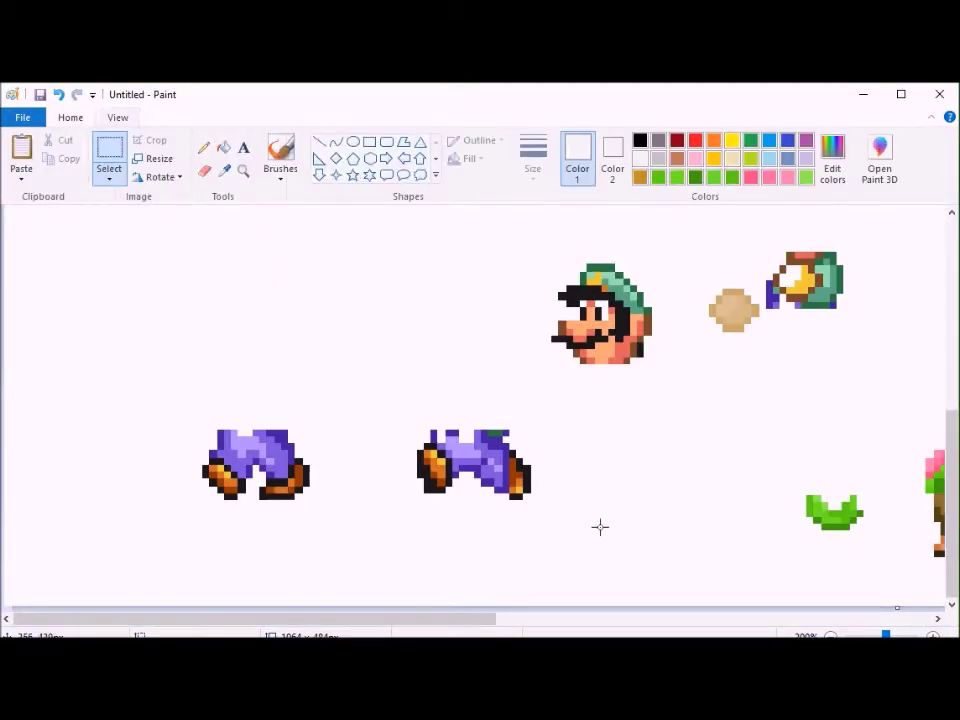
pyautogui.moveTo(471, 619); pyautogui.dragTo(603, 619)
pyautogui.click(420, 393)
pyautogui.scroll(4, 540, 345)
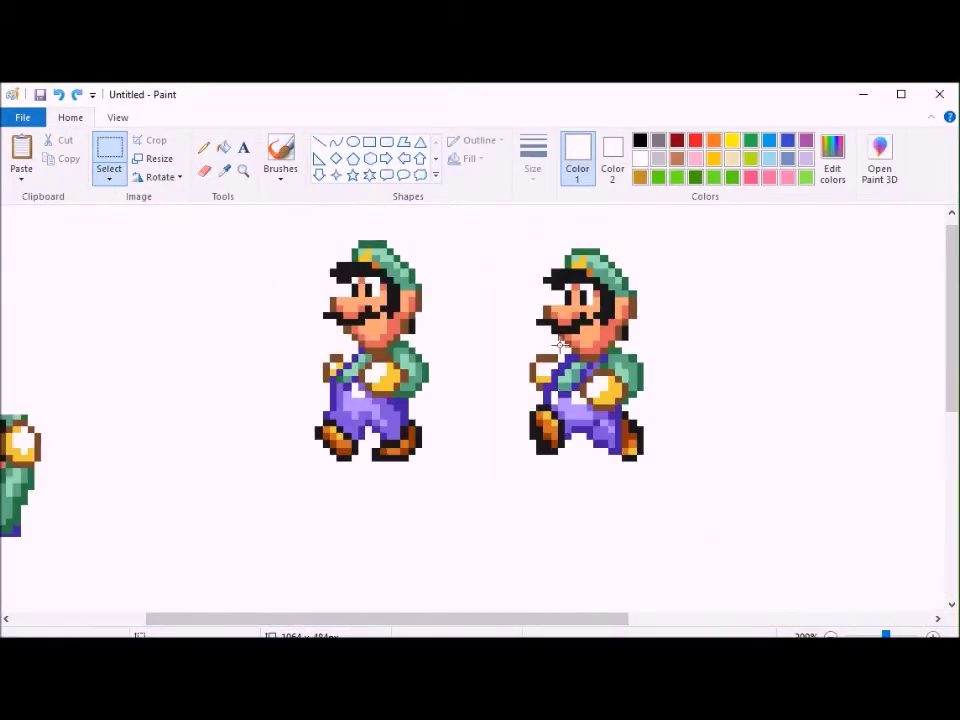
pyautogui.scroll(-2, 561, 339)
pyautogui.click(117, 117)
pyautogui.click(59, 173)
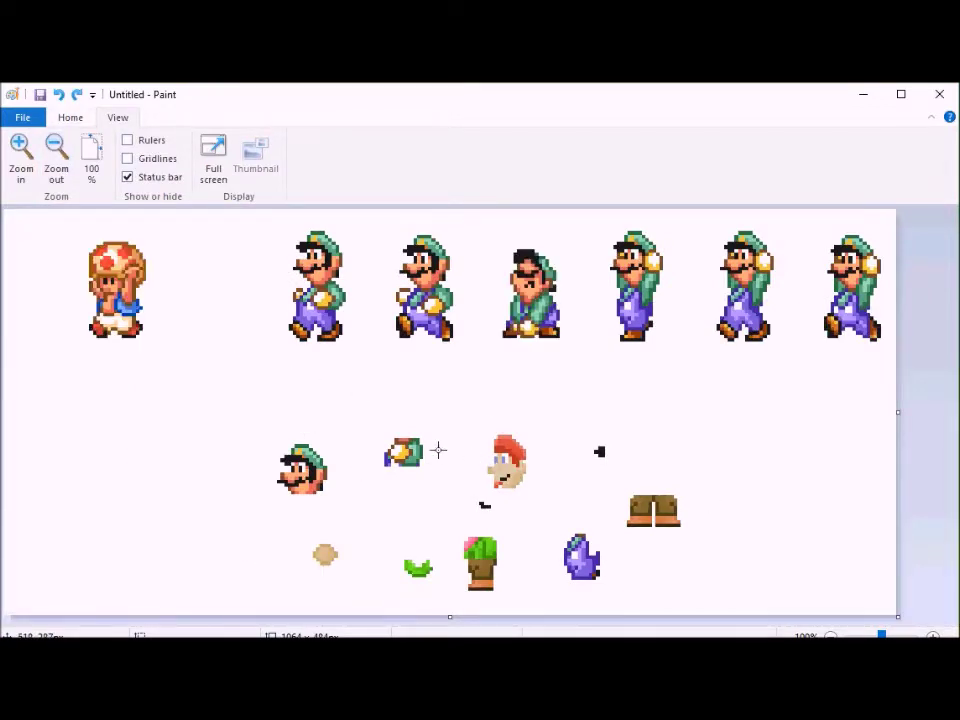
pyautogui.hotkey('ctrl', 'z')
pyautogui.hotkey('ctrl', 'z')
pyautogui.hotkey('ctrl', 'z')
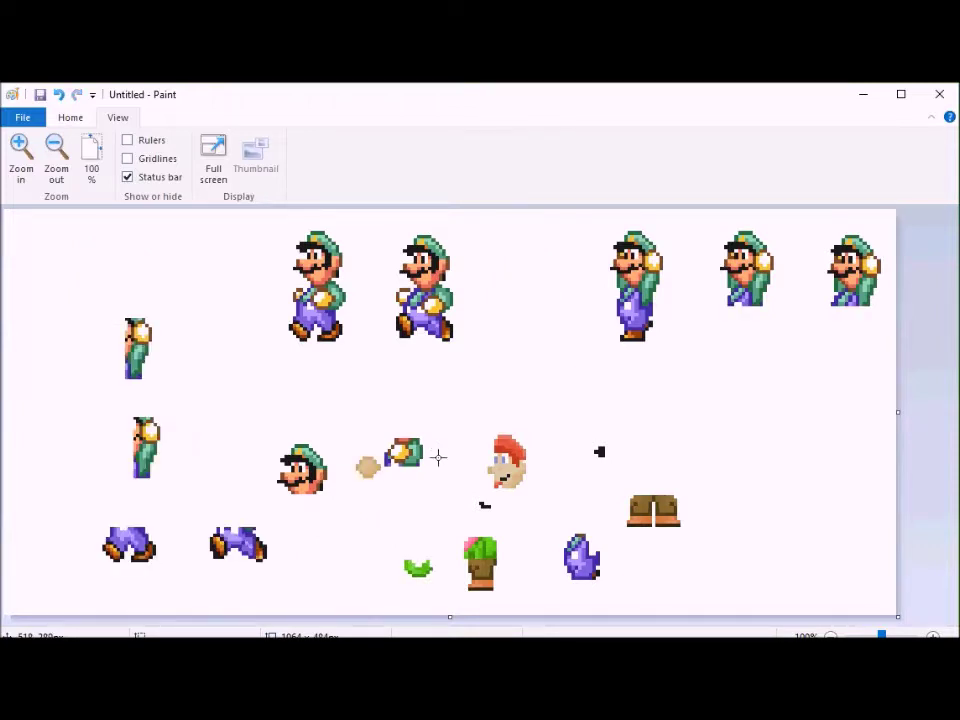
# Step: Place the green sleeve on the torso's back edge and fine-tune its position at 200% zoom
pyautogui.moveTo(394, 536)
pyautogui.mouseDown()
pyautogui.moveTo(439, 587)
pyautogui.moveTo(497, 563)
pyautogui.mouseUp()
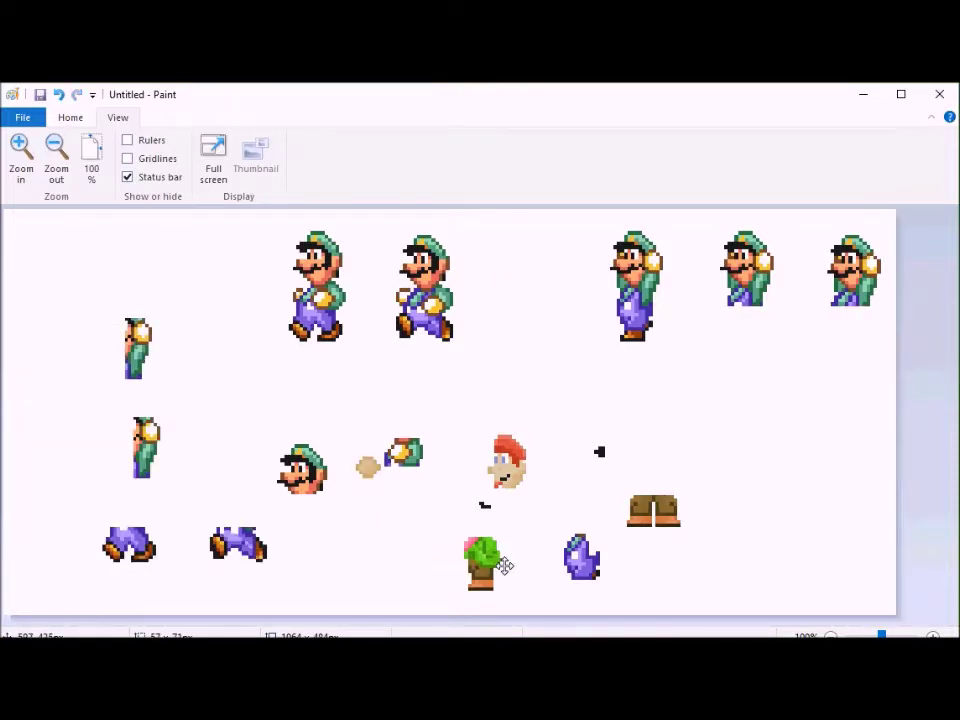
pyautogui.click(60, 155)
pyautogui.click(21, 154)
pyautogui.click(21, 154)
pyautogui.moveTo(446, 617); pyautogui.dragTo(724, 617)
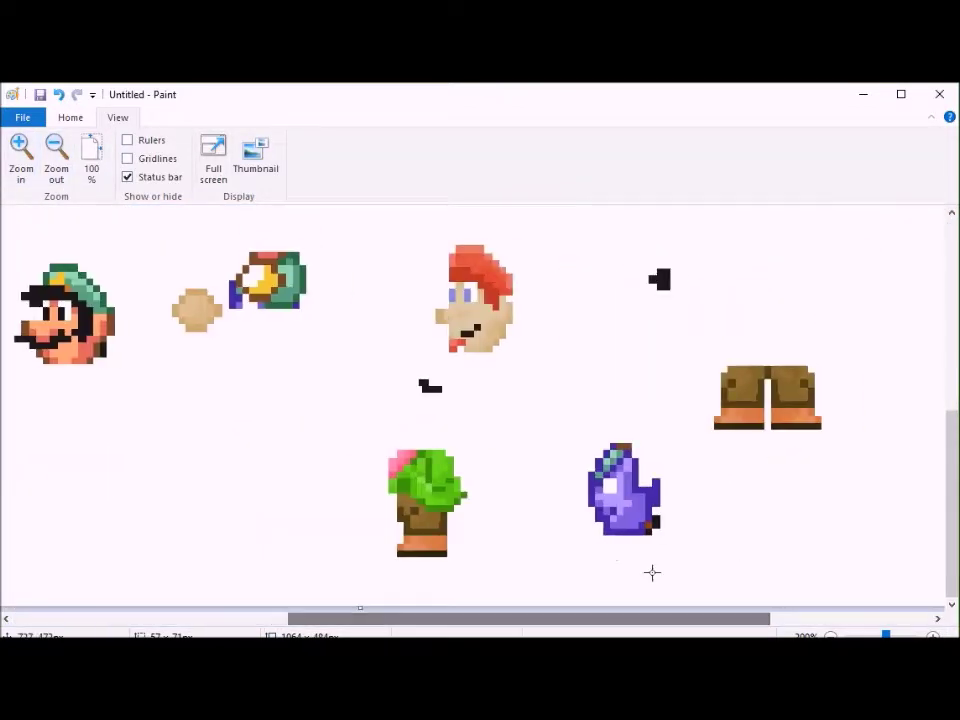
pyautogui.moveTo(251, 465)
pyautogui.mouseDown()
pyautogui.moveTo(332, 536)
pyautogui.moveTo(438, 505)
pyautogui.mouseUp()
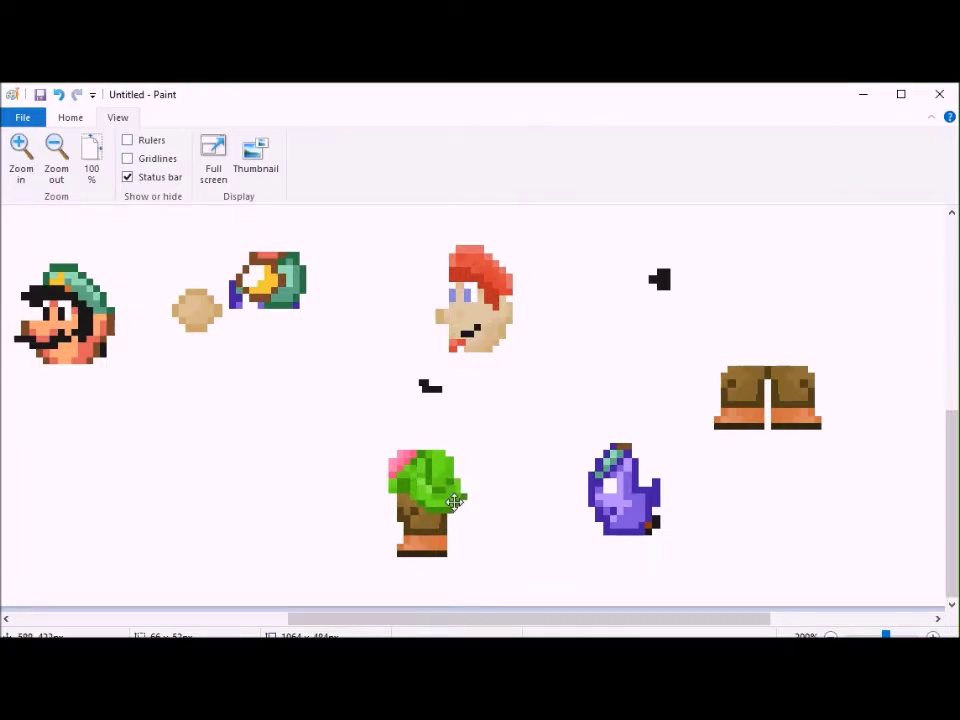
# Step: Move the small black fragment out of the way and set the red-haired head on top of the green torso
pyautogui.moveTo(429, 229)
pyautogui.mouseDown()
pyautogui.moveTo(539, 336)
pyautogui.moveTo(543, 356)
pyautogui.mouseUp()
pyautogui.moveTo(405, 364); pyautogui.dragTo(457, 406)
pyautogui.moveTo(430, 386); pyautogui.dragTo(871, 298)
pyautogui.moveTo(401, 232); pyautogui.dragTo(547, 374)
pyautogui.moveTo(500, 336); pyautogui.dragTo(445, 435)
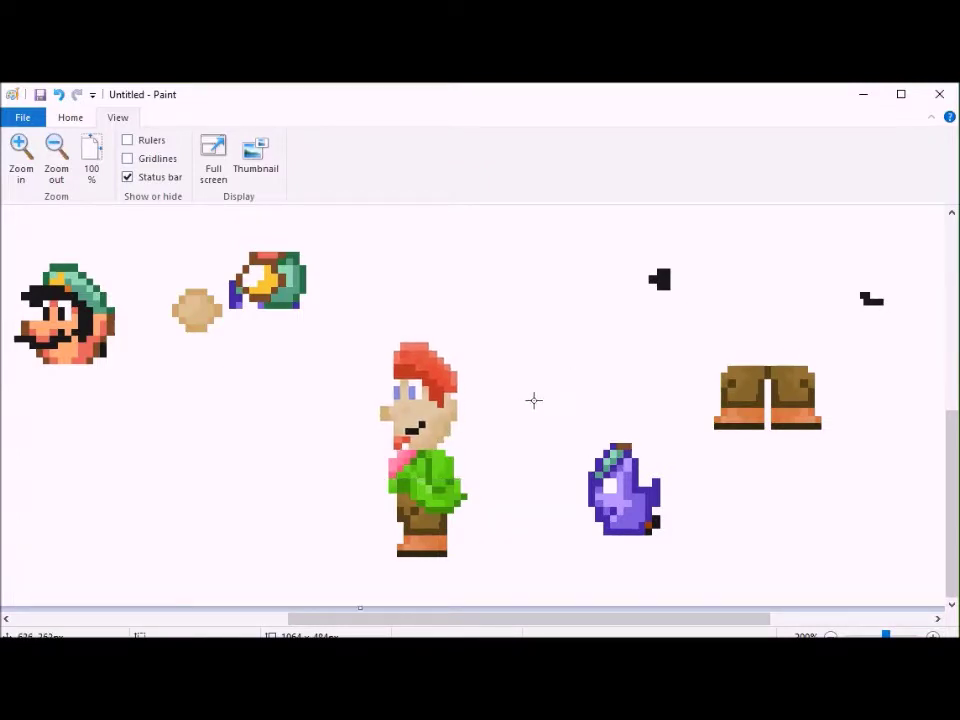
# Step: Lay a copy of the hand over the front of the torso and move Luigi's loose arm fragment away from the character
pyautogui.moveTo(175, 272)
pyautogui.mouseDown()
pyautogui.moveTo(224, 334)
pyautogui.moveTo(439, 497)
pyautogui.moveTo(431, 504)
pyautogui.moveTo(246, 410)
pyautogui.mouseUp()
pyautogui.moveTo(351, 307); pyautogui.dragTo(490, 570)
pyautogui.moveTo(204, 232); pyautogui.dragTo(311, 332)
pyautogui.moveTo(275, 282); pyautogui.dragTo(501, 255)
# Step: Shift the assembled character away from the canvas's lower edge and place a duplicate below the last Luigi at 100% zoom
pyautogui.moveTo(369, 313); pyautogui.dragTo(491, 574)
pyautogui.moveTo(451, 531); pyautogui.dragTo(426, 488)
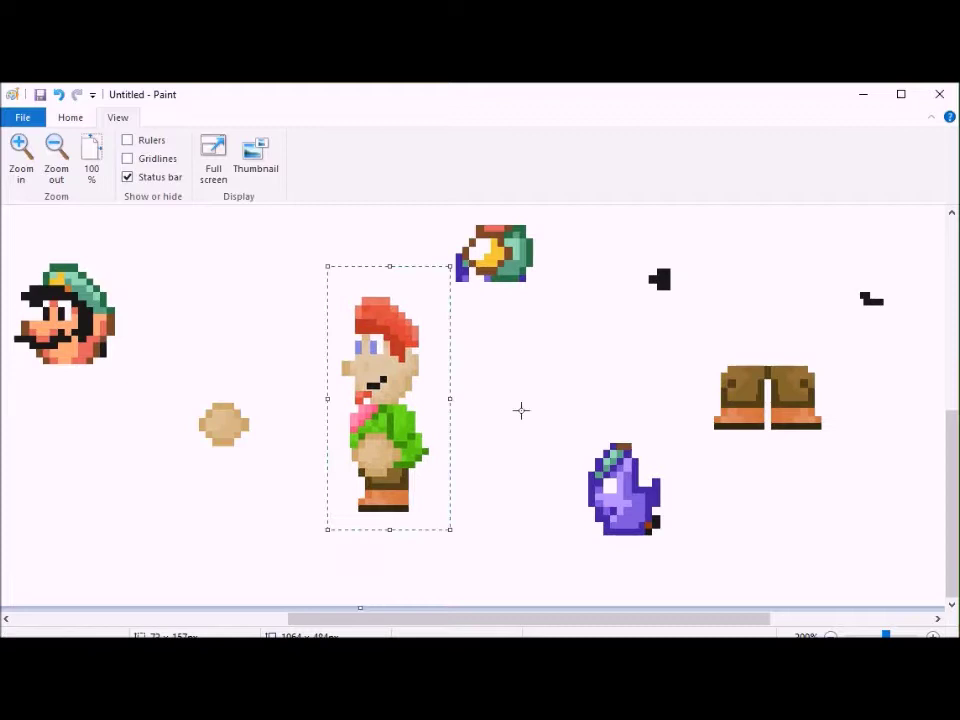
pyautogui.click(56, 150)
pyautogui.keyDown('ctrl'); pyautogui.moveTo(489, 576); pyautogui.dragTo(820, 470); pyautogui.keyUp('ctrl')
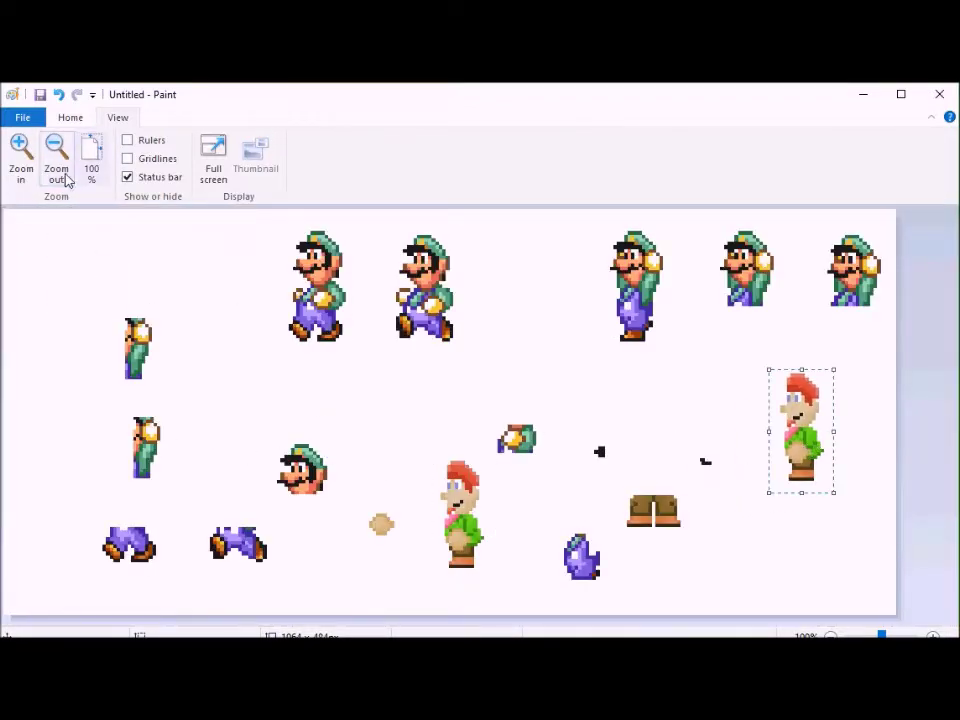
# Step: Fill the purple outline and darker shading of the right-hand loose Luigi legs with dark and medium brown sampled from the trousers
pyautogui.click(22, 155)
pyautogui.click(70, 118)
pyautogui.click(224, 171)
pyautogui.click(893, 492)
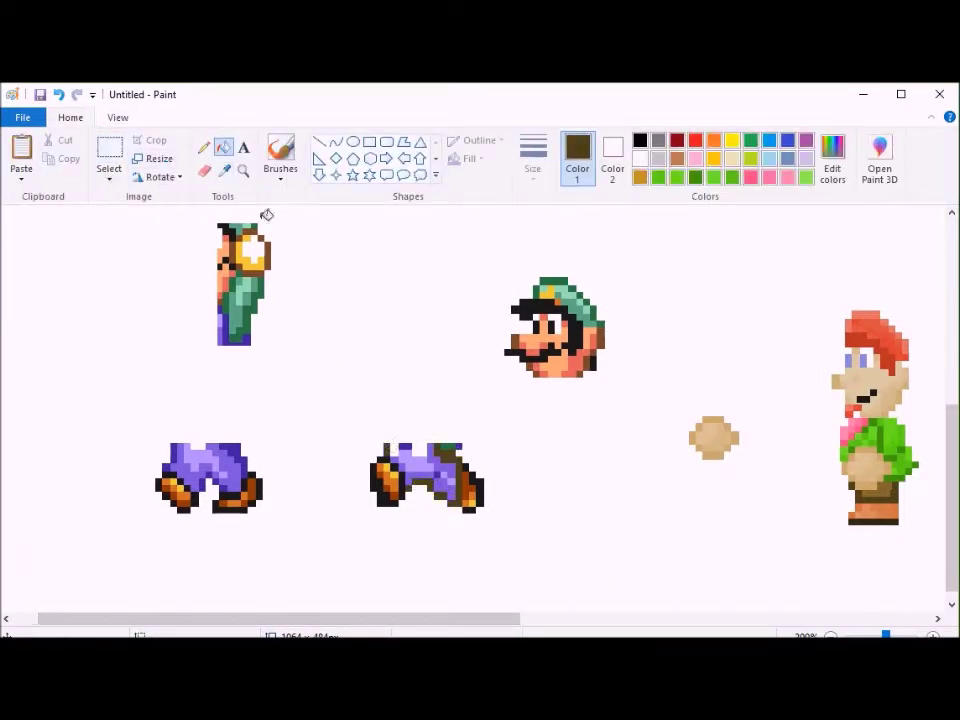
pyautogui.moveTo(405, 618); pyautogui.dragTo(583, 620)
pyautogui.click(891, 403)
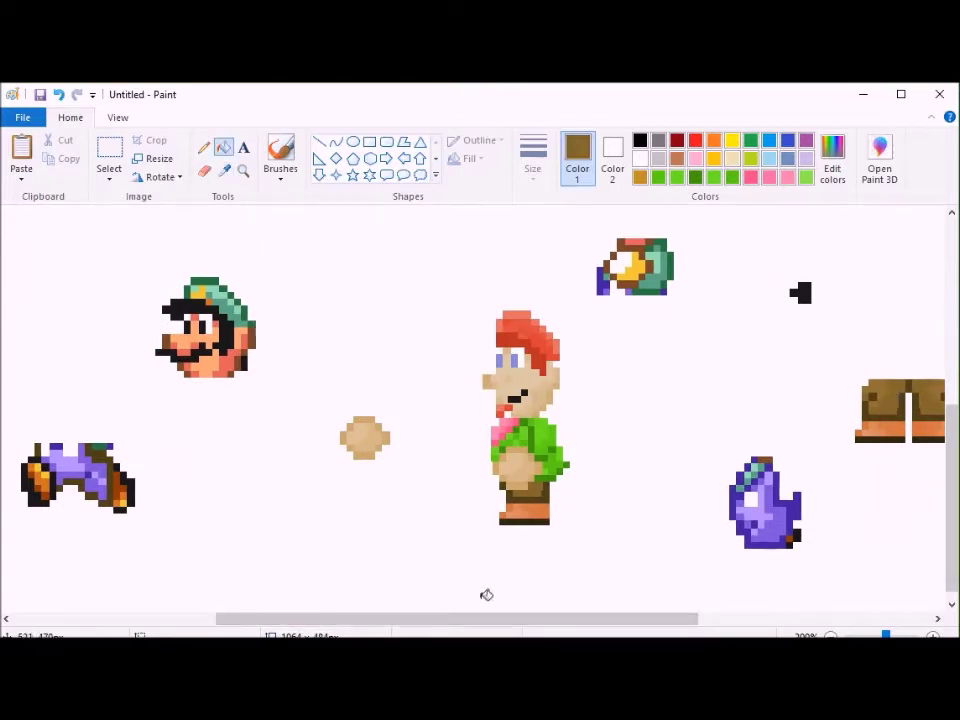
pyautogui.moveTo(480, 618); pyautogui.dragTo(332, 618)
pyautogui.click(383, 479)
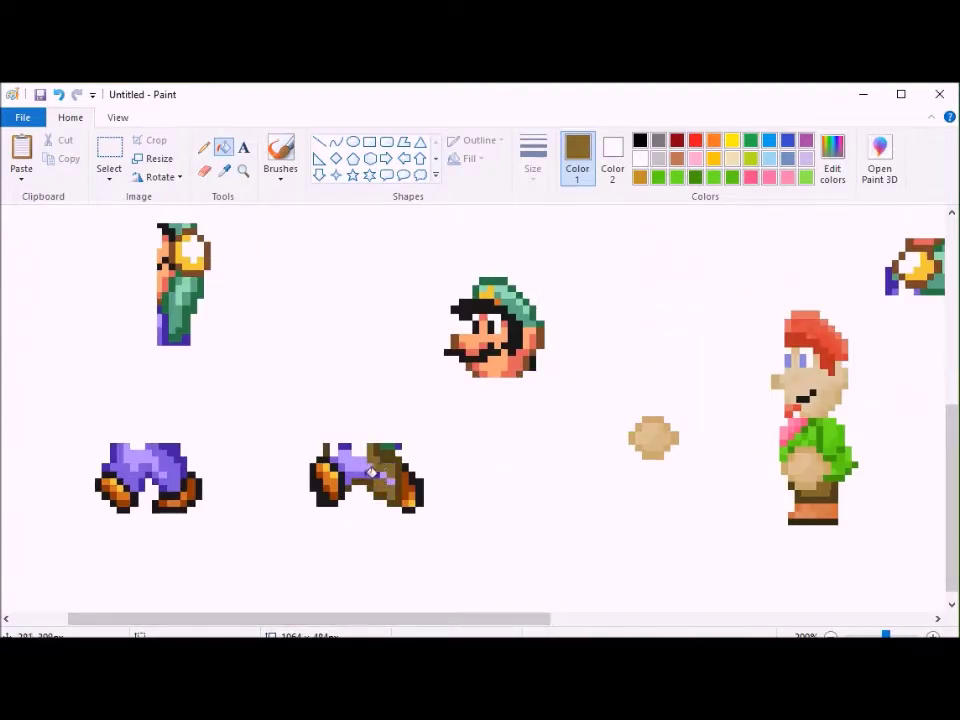
# Step: Fill the lighter purple areas of the same legs with lighter brown and the small inner pixels with dark brown
pyautogui.moveTo(422, 618); pyautogui.dragTo(635, 618)
pyautogui.click(225, 174)
pyautogui.click(756, 385)
pyautogui.moveTo(531, 619); pyautogui.dragTo(342, 626)
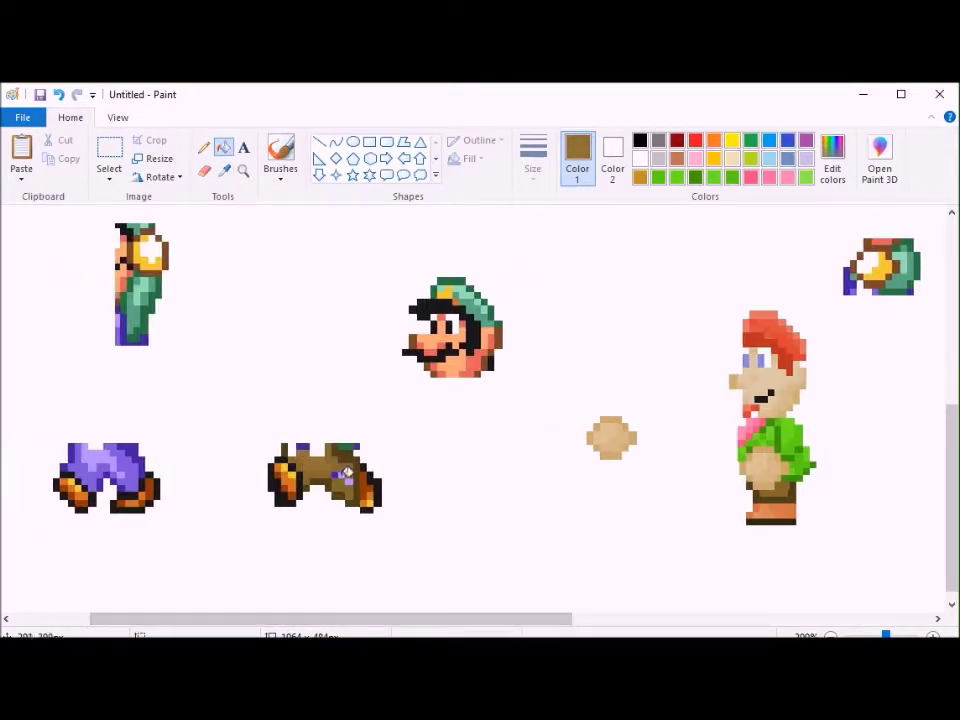
pyautogui.click(224, 170)
pyautogui.click(340, 471)
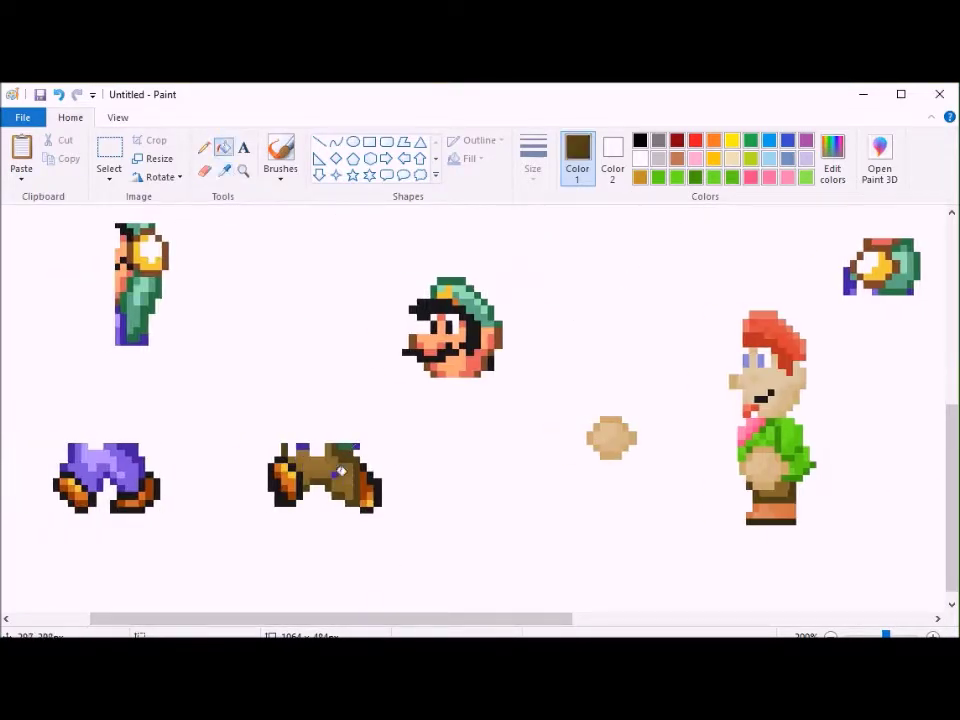
# Step: Mix a lighter brown of red 172, green 136, blue 60 and fill the remaining trouser highlights on the same legs
pyautogui.click(222, 171)
pyautogui.click(832, 160)
pyautogui.moveTo(656, 376); pyautogui.dragTo(656, 348)
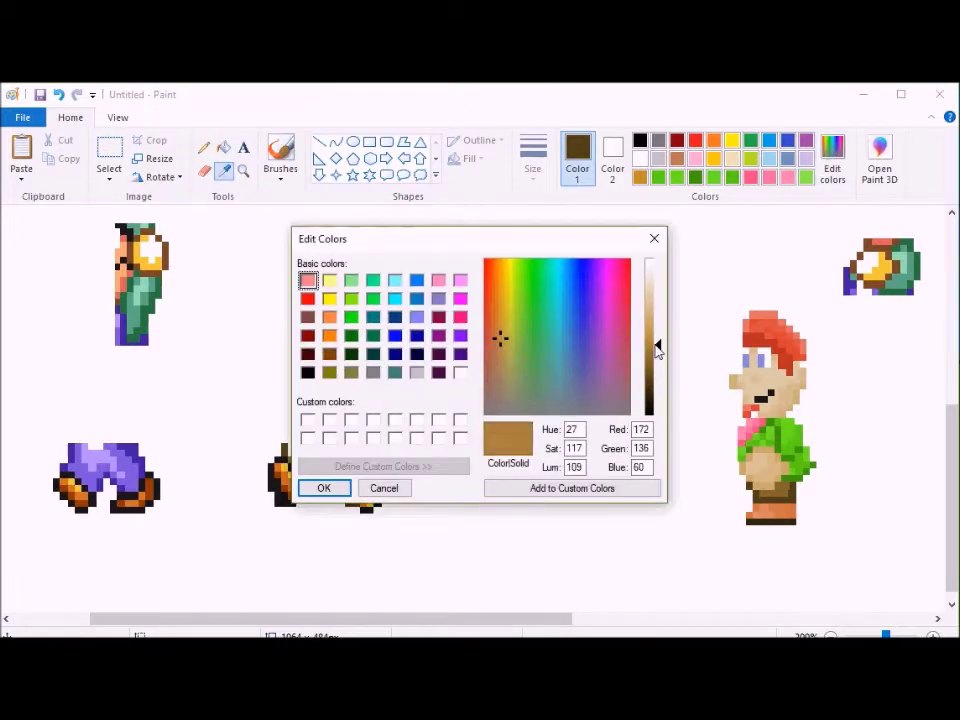
pyautogui.click(324, 487)
pyautogui.click(223, 147)
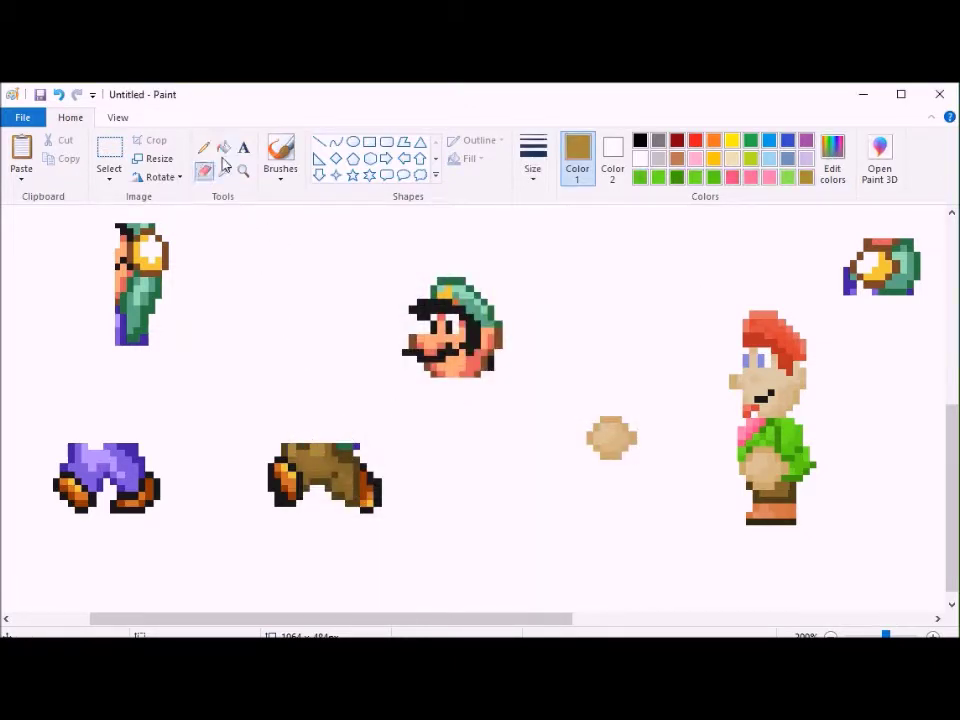
# Step: Fill the leftover green and purple shirt pixels at the top of the brown legs with white
pyautogui.click(640, 158)
pyautogui.click(347, 446)
pyautogui.click(356, 446)
# Step: Recolor the brown legs' shoes with the dark sole color and the orange sampled from the character's shoes
pyautogui.click(224, 171)
pyautogui.click(790, 515)
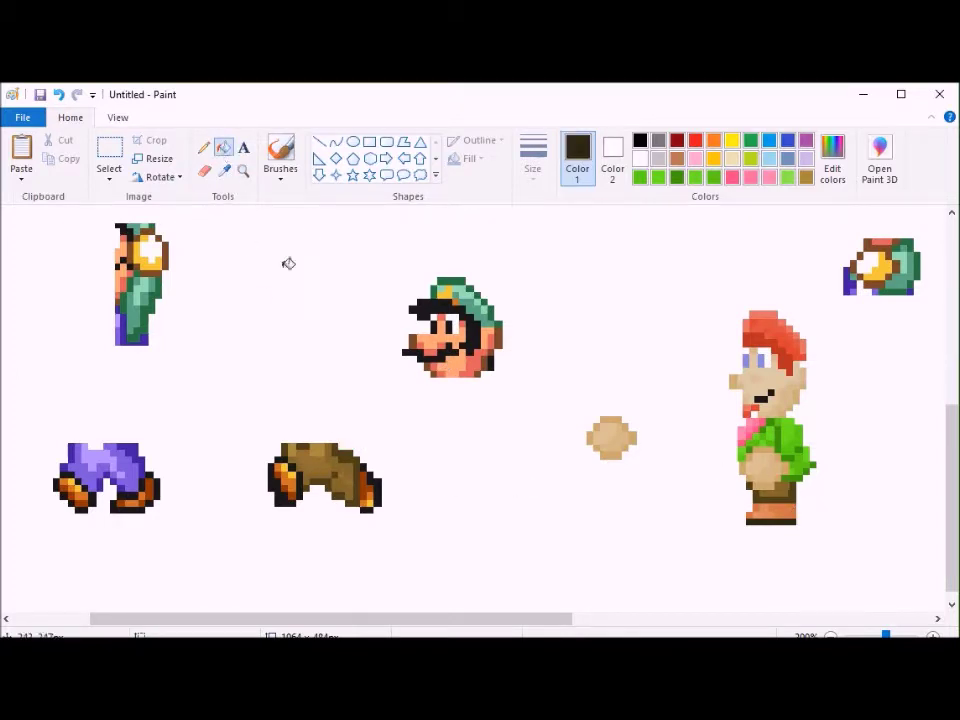
pyautogui.click(224, 171)
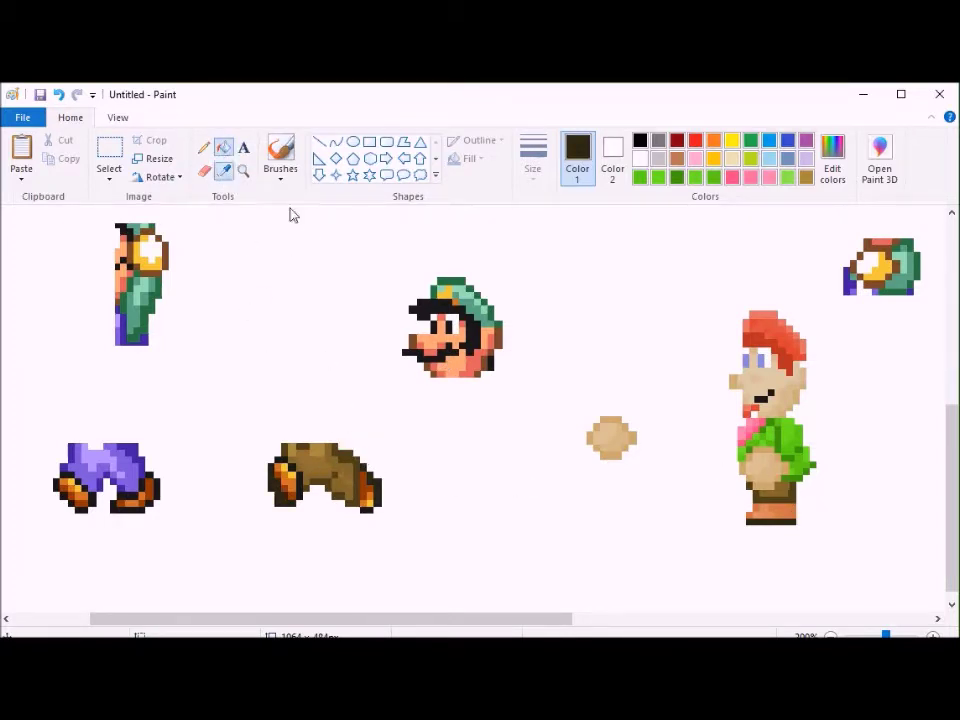
pyautogui.click(780, 518)
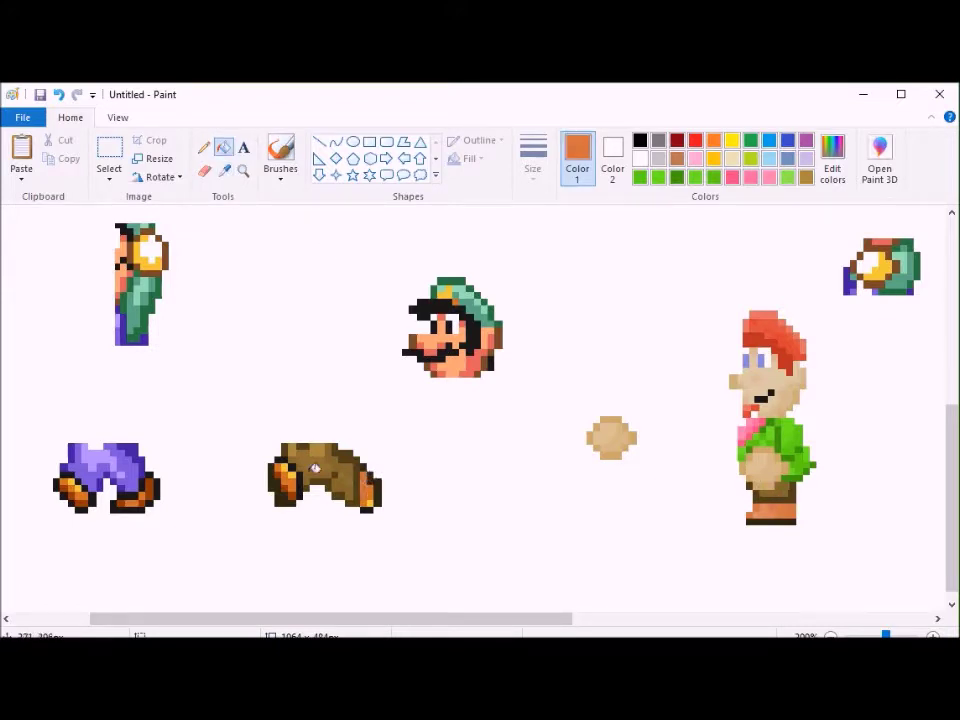
pyautogui.click(281, 470)
# Step: Add lighter orange shading to the brown legs' shoes and fill the remaining dark shoe pixels with sampled orange
pyautogui.click(224, 170)
pyautogui.click(768, 506)
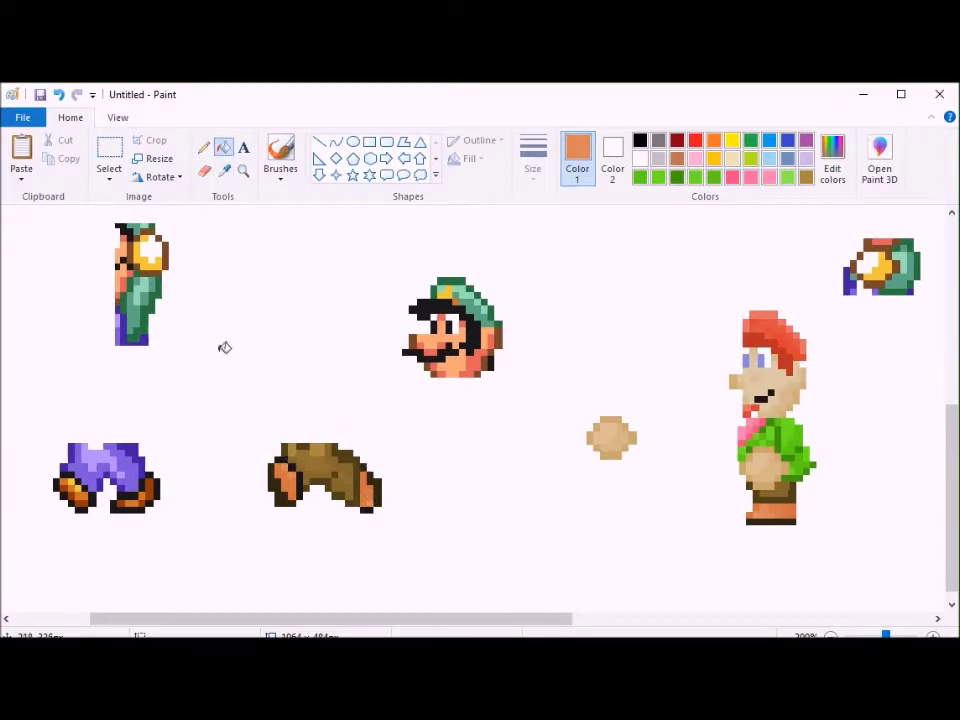
pyautogui.click(225, 174)
pyautogui.click(749, 509)
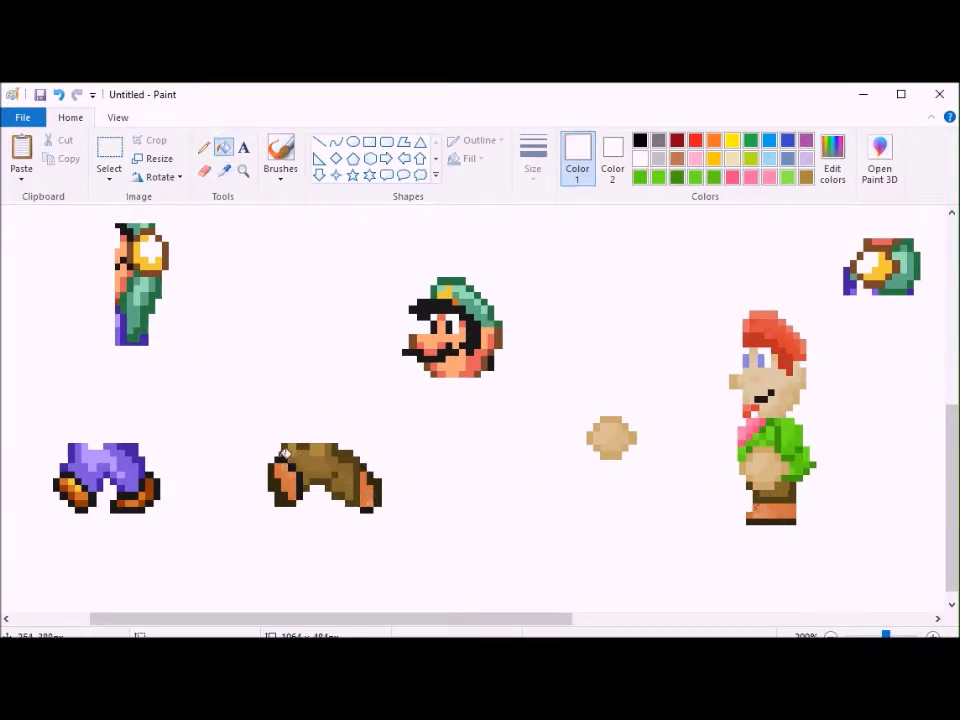
pyautogui.click(224, 170)
pyautogui.click(756, 512)
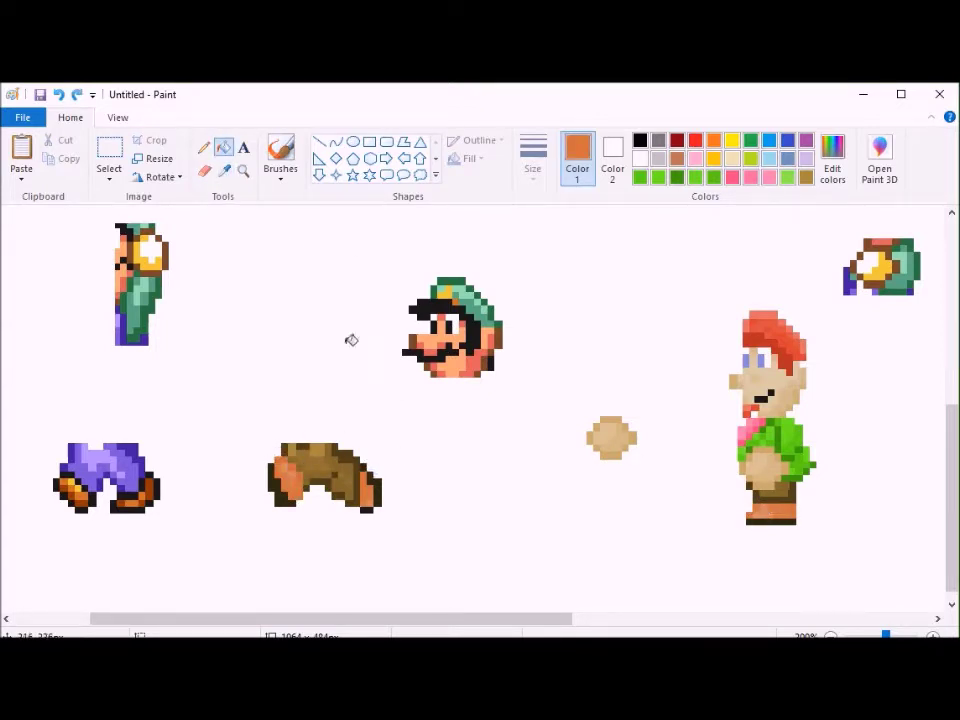
# Step: Mix a darker orange for the shoe shading and try it on the back shoe of the purple loose legs
pyautogui.click(832, 158)
pyautogui.click(660, 346)
pyautogui.press('Return')
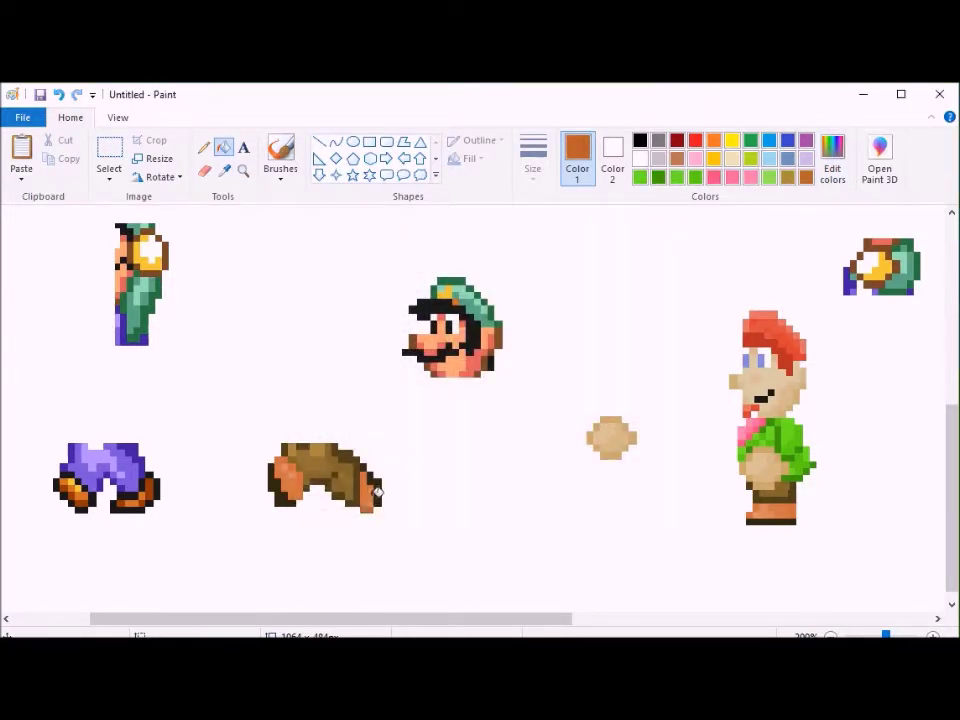
pyautogui.click(152, 476)
# Step: Fill the purple legs' black soles with the sampled dark brown and their back shoe with the sampled orange
pyautogui.click(224, 171)
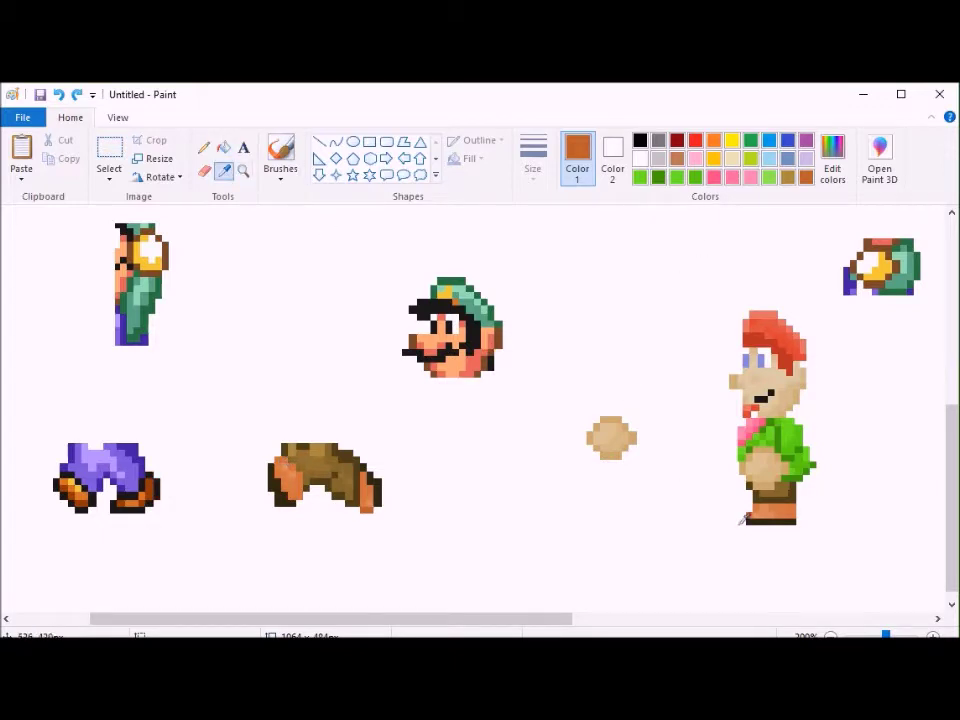
pyautogui.click(754, 520)
pyautogui.click(141, 505)
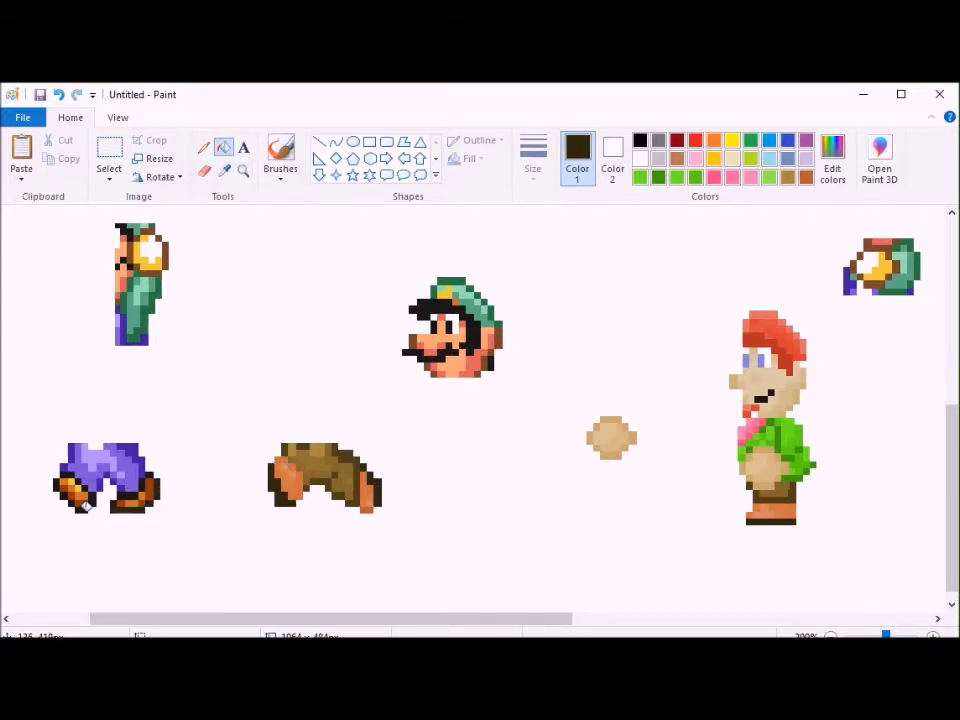
pyautogui.click(224, 170)
pyautogui.click(787, 508)
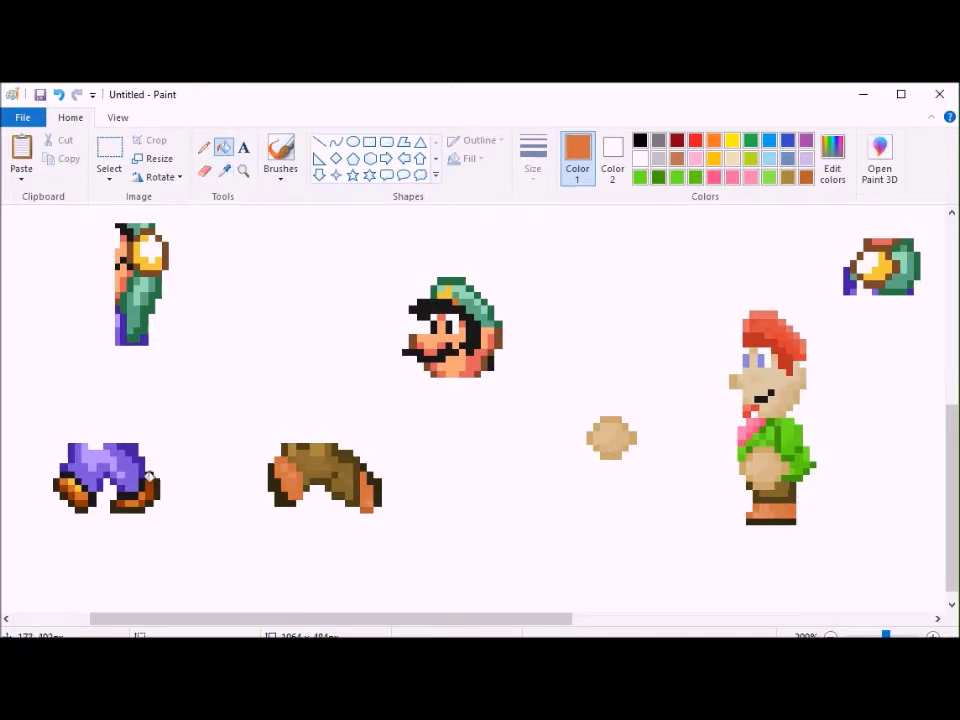
pyautogui.click(140, 487)
# Step: Mix successively lighter orange shades and fill the remaining dark and yellow shading on the purple legs' shoes
pyautogui.click(832, 160)
pyautogui.press('Escape')
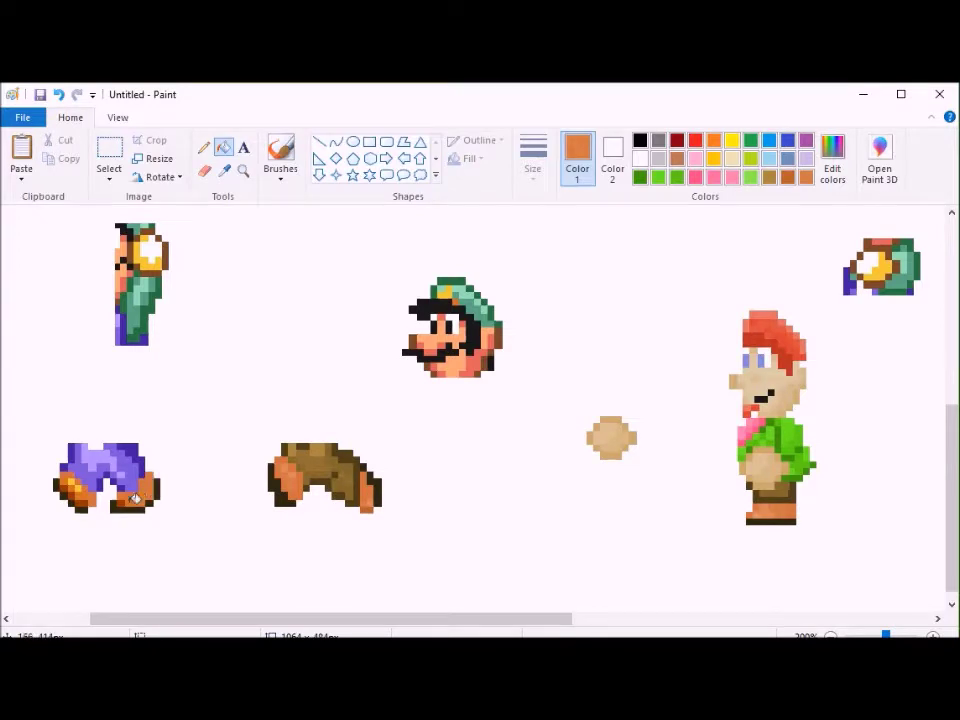
pyautogui.click(832, 160)
pyautogui.press('Escape')
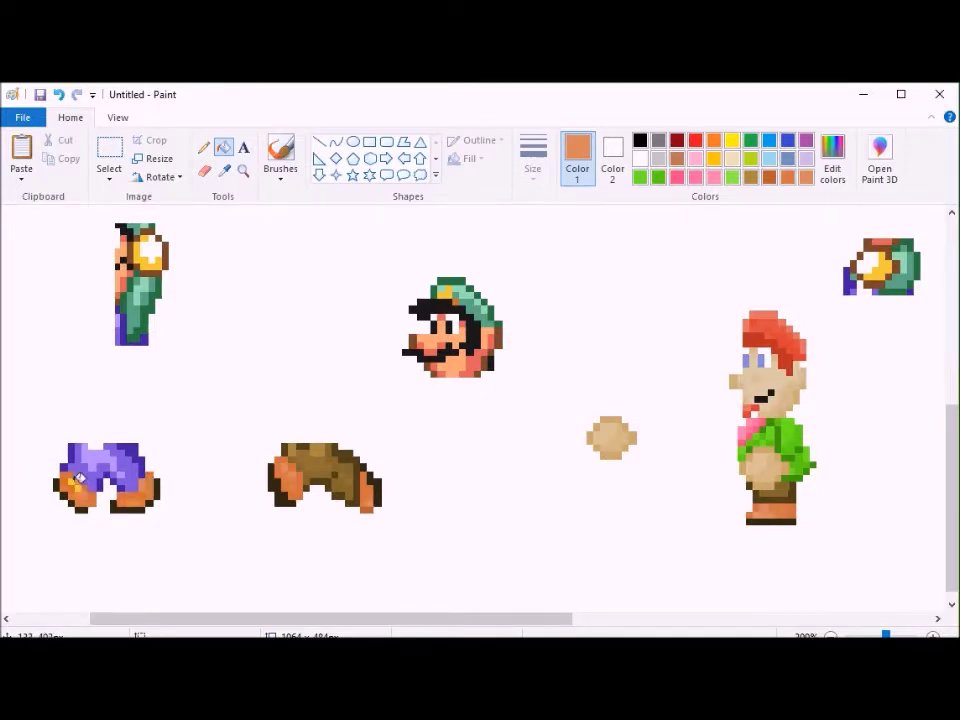
pyautogui.click(832, 160)
pyautogui.click(662, 306)
pyautogui.press('Return')
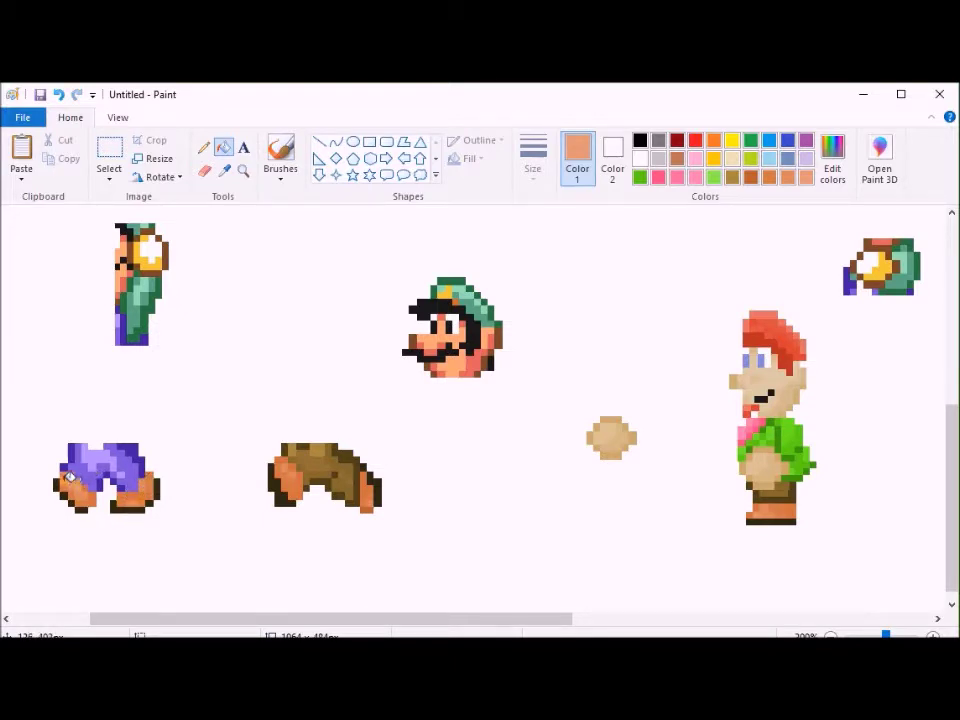
# Step: Recolor the purple trousers' outline and main area with the dark and medium browns sampled from the brown legs
pyautogui.click(224, 171)
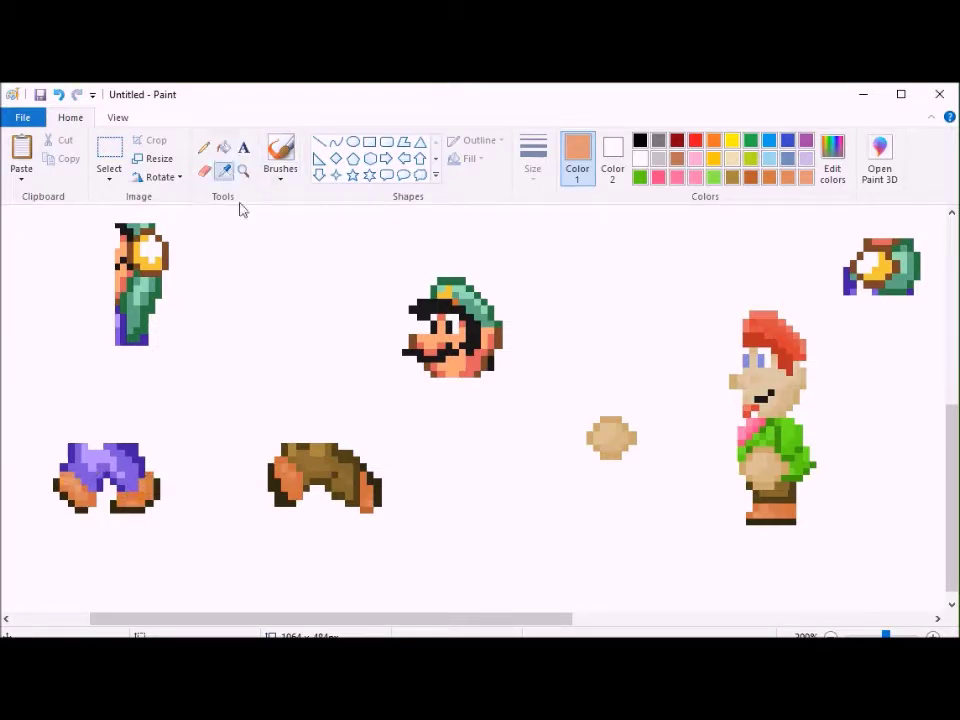
pyautogui.click(349, 452)
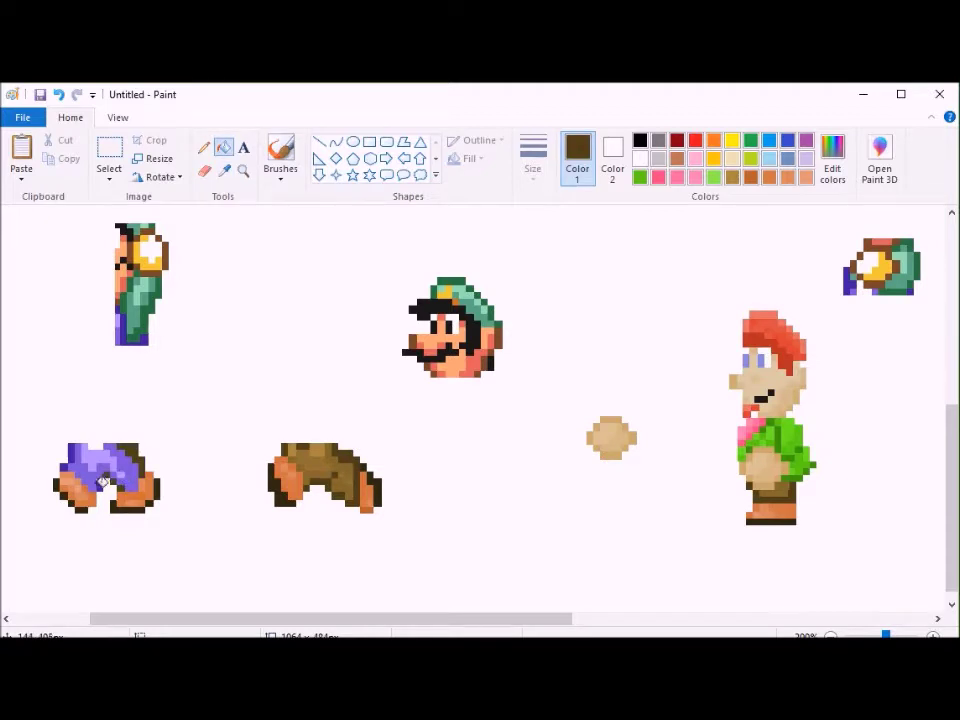
pyautogui.click(224, 170)
pyautogui.click(347, 460)
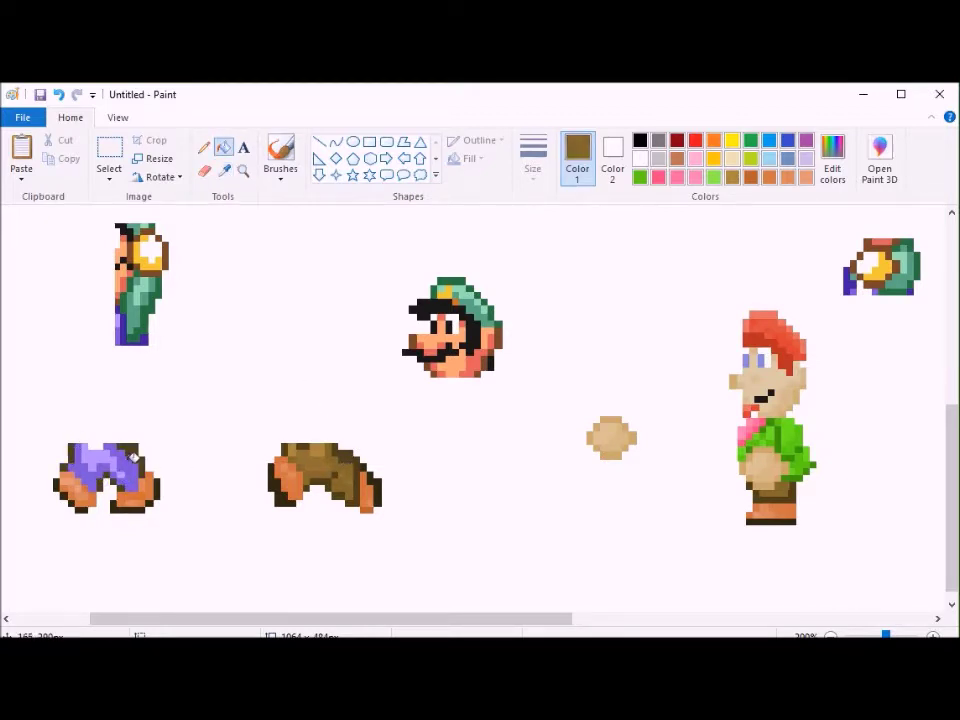
pyautogui.click(116, 466)
# Step: Fill the remaining purple trouser highlights with lighter browns sampled from the brown legs, and erase the stray upper corner pixels
pyautogui.click(225, 171)
pyautogui.click(319, 447)
pyautogui.click(225, 171)
pyautogui.click(322, 458)
pyautogui.click(123, 470)
pyautogui.click(204, 172)
pyautogui.click(224, 171)
pyautogui.click(318, 448)
pyautogui.click(224, 148)
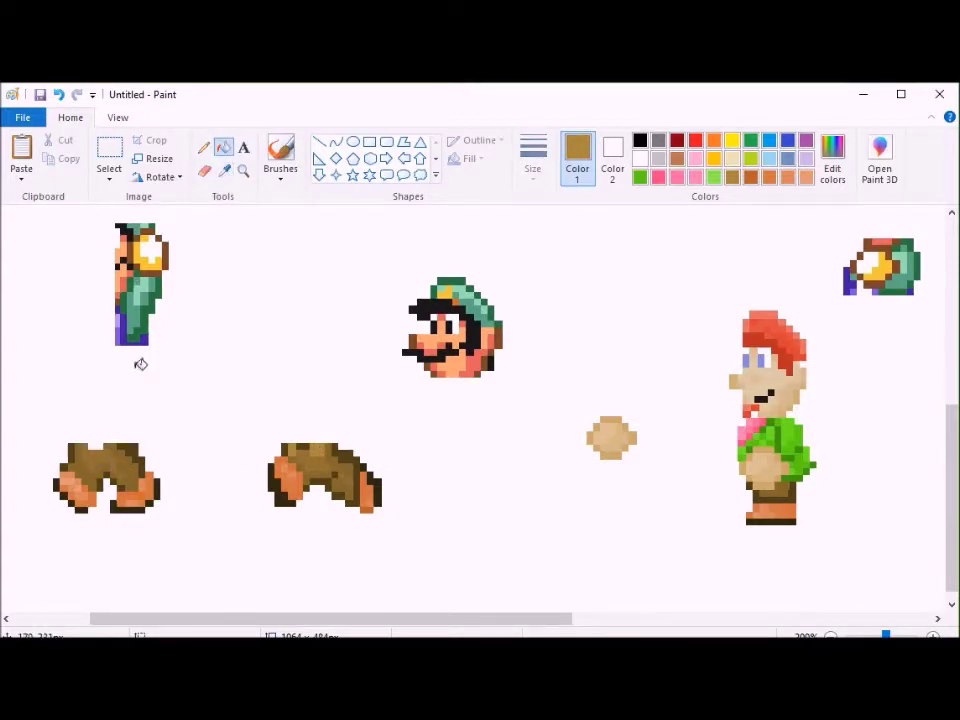
pyautogui.click(109, 152)
pyautogui.click(204, 170)
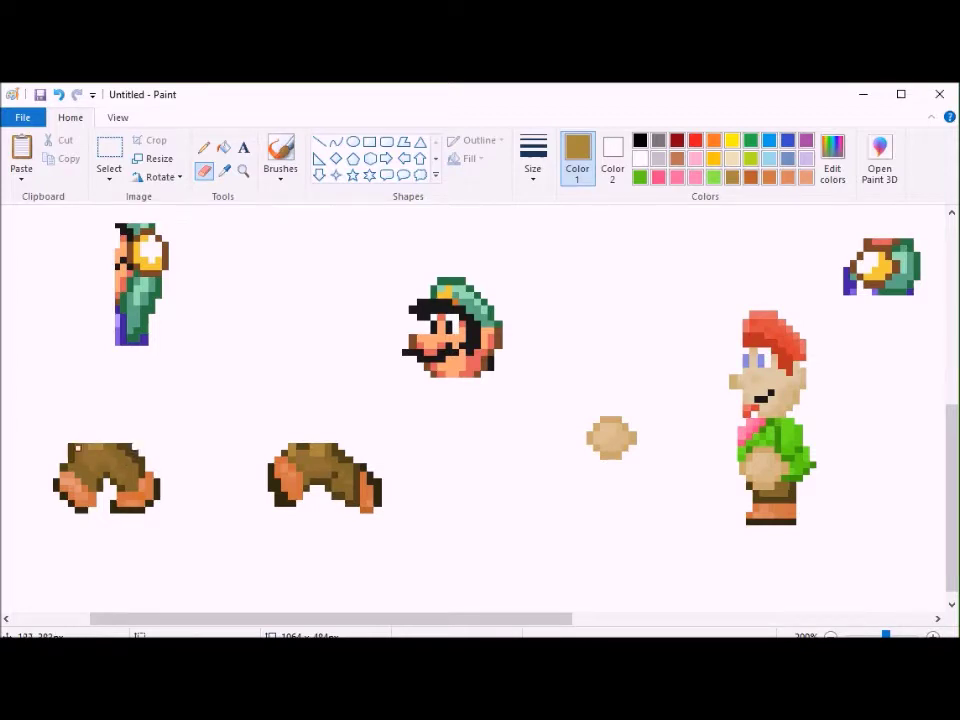
pyautogui.click(105, 156)
pyautogui.moveTo(726, 301); pyautogui.dragTo(822, 487)
pyautogui.scroll(-1, 270, 238)
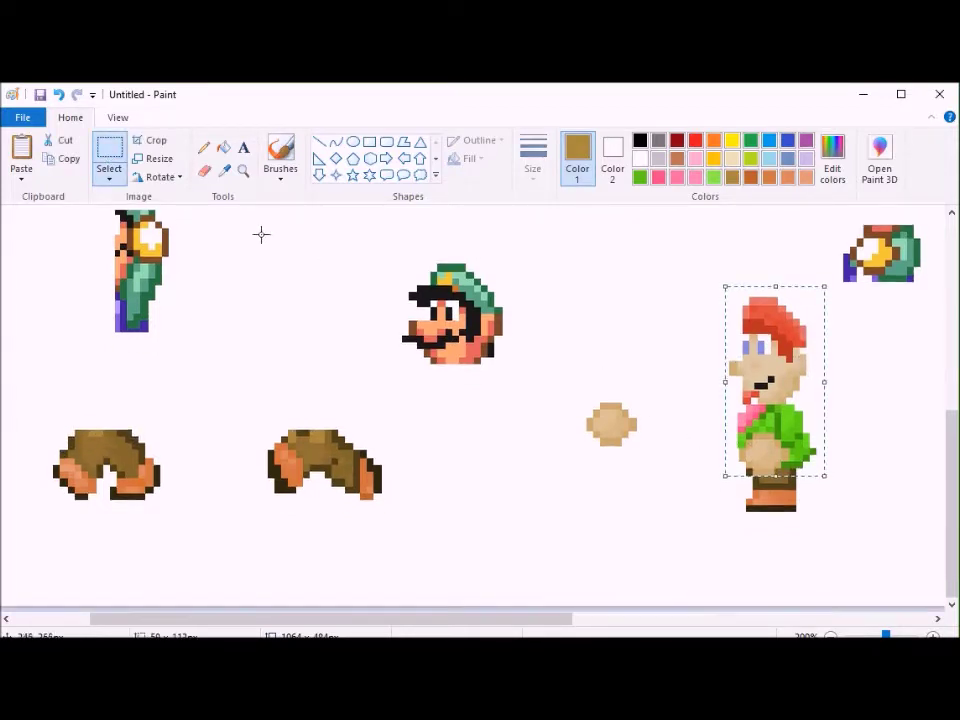
pyautogui.click(118, 117)
pyautogui.click(56, 150)
pyautogui.moveTo(73, 506); pyautogui.dragTo(285, 591)
pyautogui.click(347, 545)
pyautogui.hotkey('ctrl', 'z')
pyautogui.hotkey('ctrl', 'z')
pyautogui.hotkey('ctrl', 'z')
pyautogui.hotkey('ctrl', 'z')
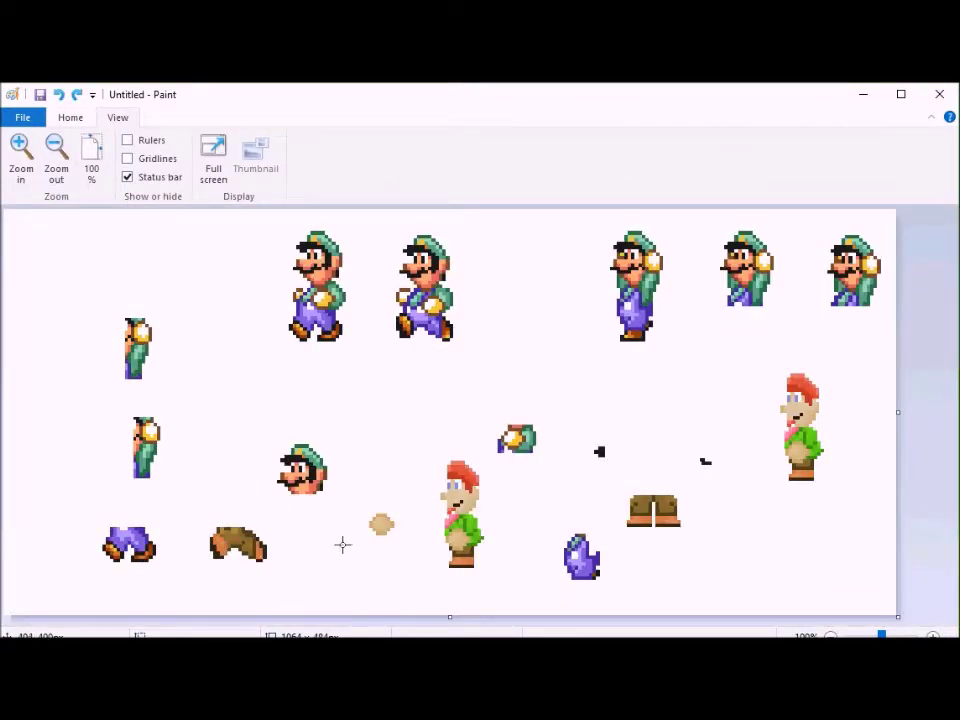
pyautogui.hotkey('ctrl', 'y')
pyautogui.moveTo(430, 451); pyautogui.dragTo(503, 548)
pyautogui.moveTo(495, 406); pyautogui.dragTo(569, 466)
pyautogui.moveTo(525, 445); pyautogui.dragTo(148, 271)
pyautogui.click(25, 155)
pyautogui.moveTo(396, 618); pyautogui.dragTo(589, 618)
pyautogui.scroll(-5, 473, 405)
pyautogui.hotkey('ctrl', 'v')
pyautogui.hotkey('ctrl', 'z')
# Step: Duplicate the character's head and upper body between the brown legs and the loose hand, and fill its leftover trouser pixels with white
pyautogui.moveTo(476, 268); pyautogui.dragTo(630, 475)
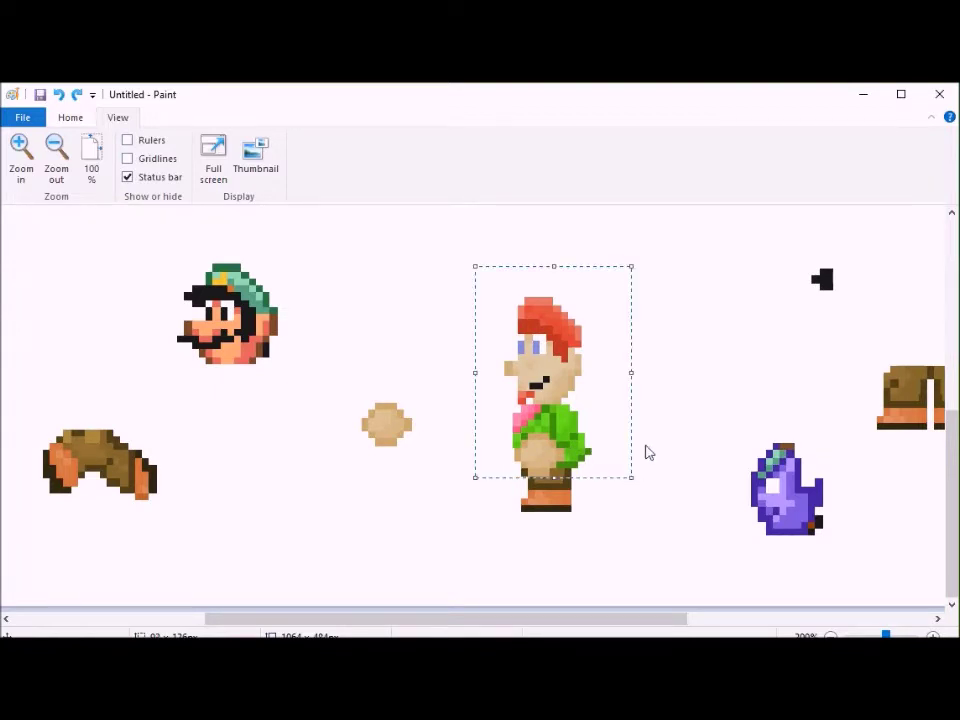
pyautogui.hotkey('ctrl', 'c')
pyautogui.hotkey('ctrl', 'v')
pyautogui.moveTo(80, 363); pyautogui.dragTo(290, 503)
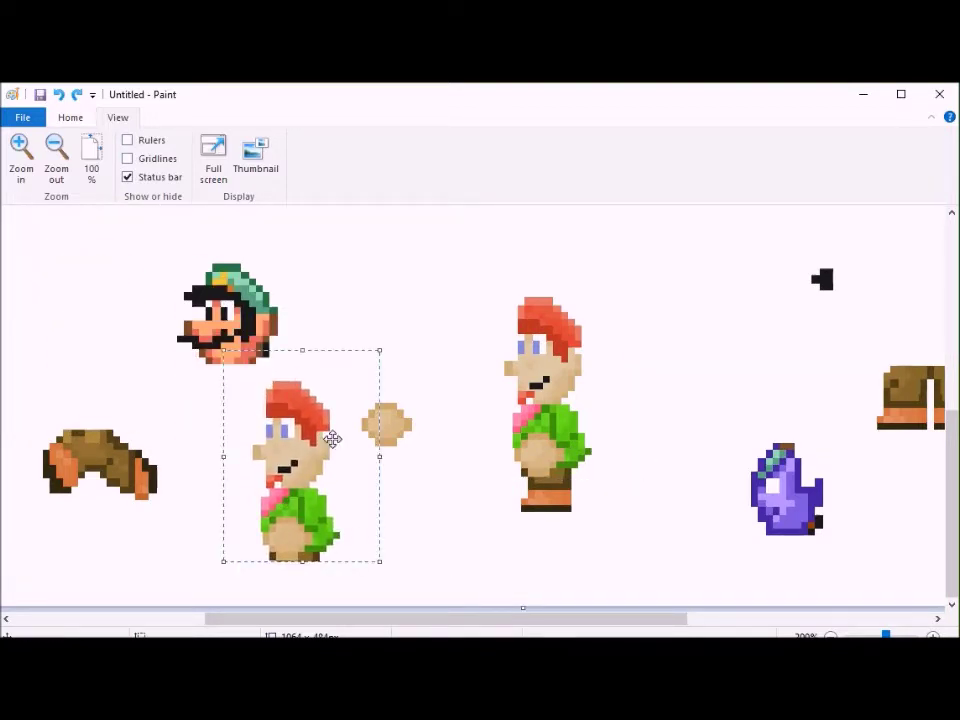
pyautogui.click(70, 117)
pyautogui.click(640, 158)
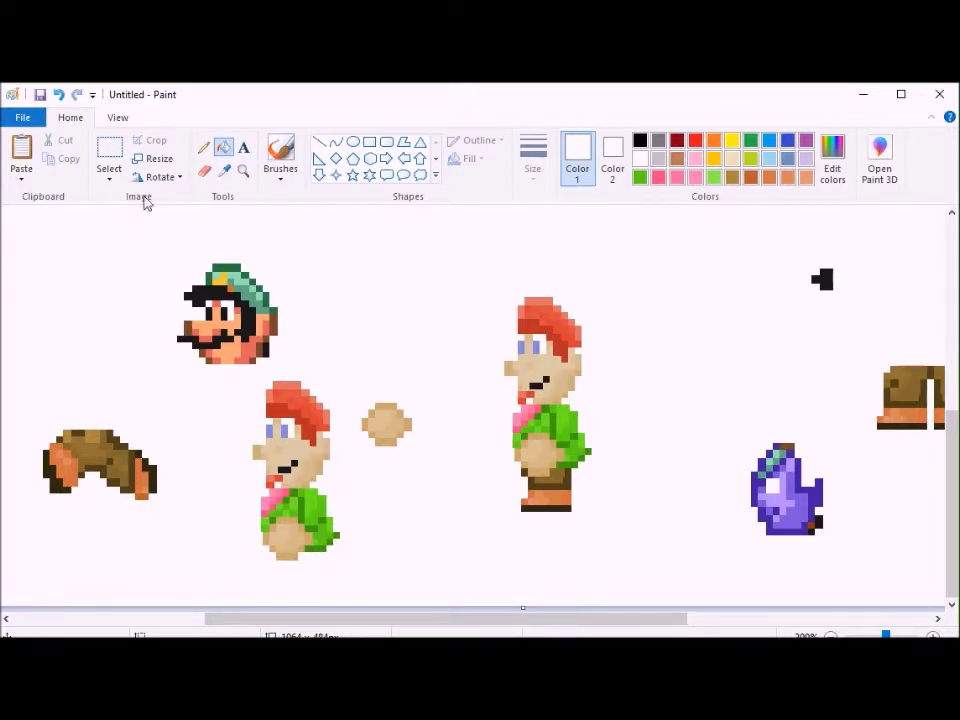
# Step: Split the loose purple body piece by moving its lower part away from the upper part
pyautogui.click(109, 155)
pyautogui.scroll(4, 364, 484)
pyautogui.scroll(-3, 448, 590)
pyautogui.moveTo(448, 618); pyautogui.dragTo(631, 618)
pyautogui.scroll(-1, 438, 548)
pyautogui.moveTo(388, 433)
pyautogui.mouseDown()
pyautogui.moveTo(476, 459)
pyautogui.moveTo(491, 506)
pyautogui.moveTo(394, 426)
pyautogui.mouseUp()
# Step: Recolor the upper purple body piece with the green sampled from the copied jacket and a newly mixed green
pyautogui.click(224, 170)
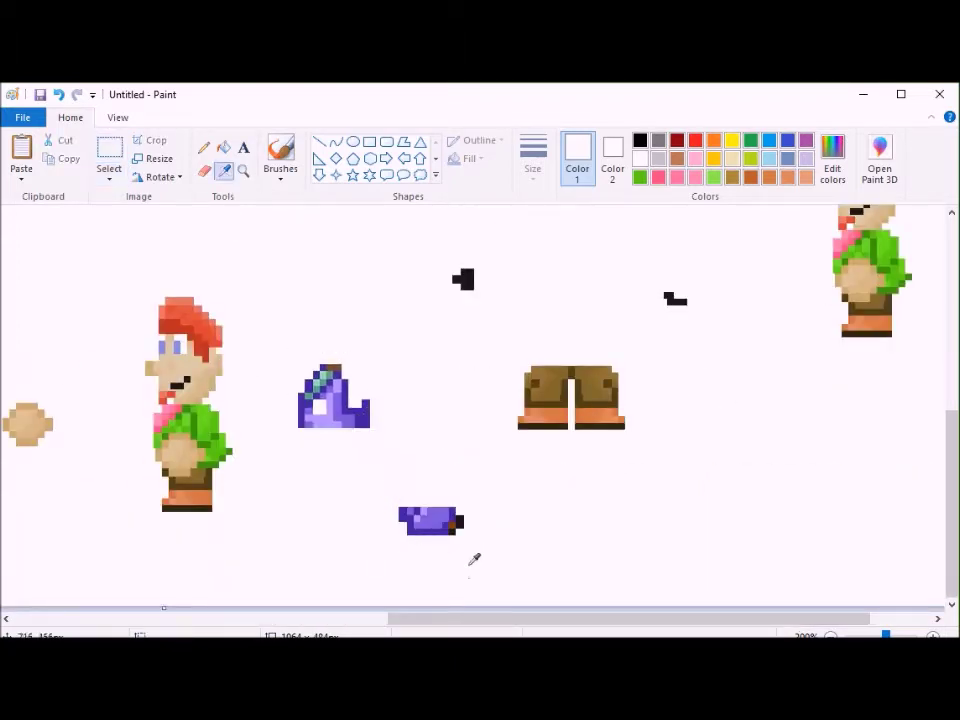
pyautogui.moveTo(490, 619); pyautogui.dragTo(280, 619)
pyautogui.click(376, 532)
pyautogui.click(222, 149)
pyautogui.click(736, 417)
pyautogui.click(832, 160)
pyautogui.moveTo(660, 352); pyautogui.dragTo(660, 332)
pyautogui.press('Return')
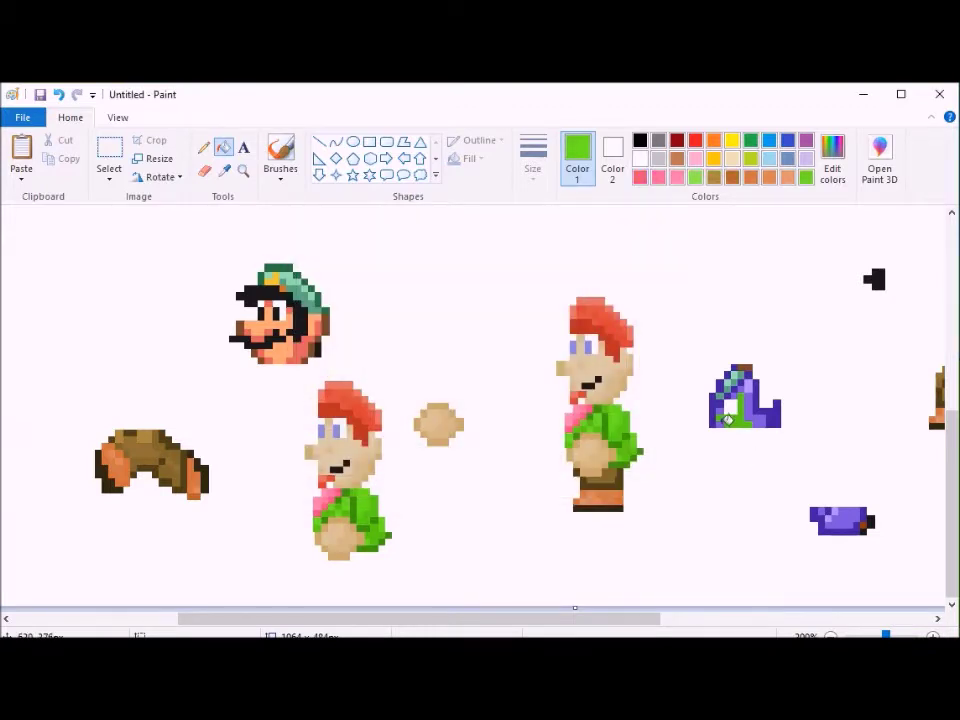
pyautogui.click(750, 410)
# Step: Fill the body piece's white patch with another mixed green and its purple back edge with the dark green sampled from the jacket
pyautogui.click(830, 163)
pyautogui.click(657, 332)
pyautogui.press('Return')
pyautogui.click(732, 406)
pyautogui.click(224, 170)
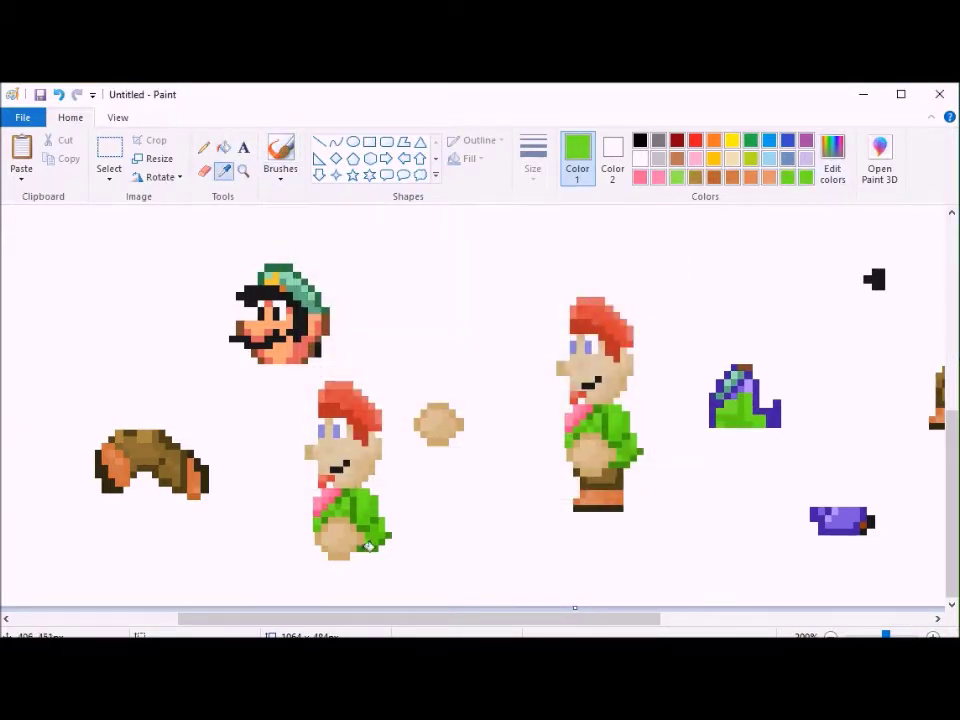
pyautogui.click(722, 404)
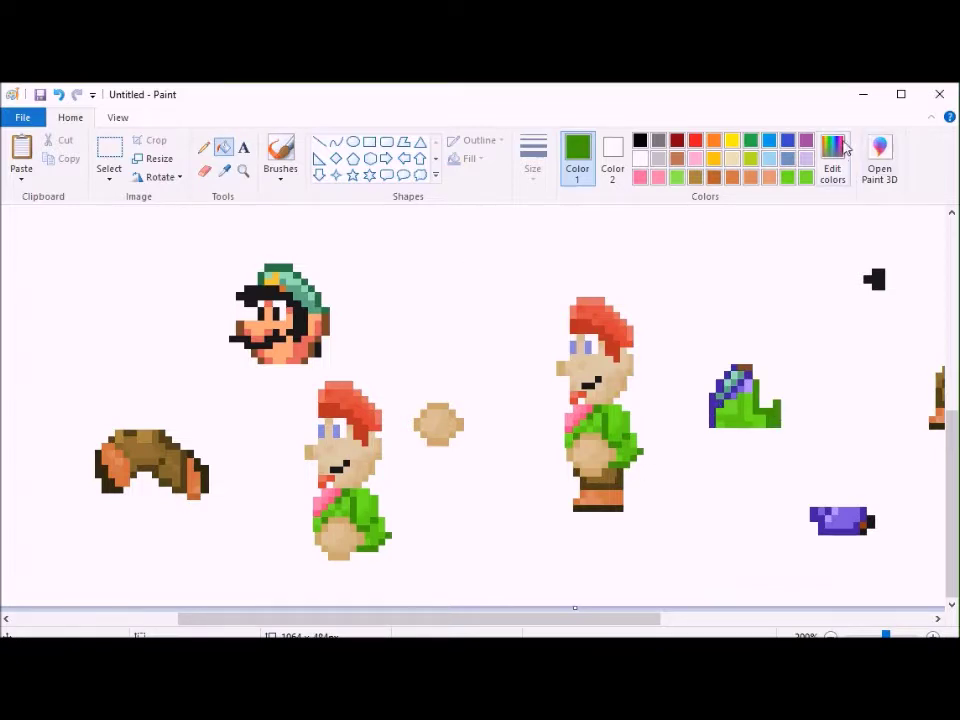
pyautogui.click(110, 150)
pyautogui.moveTo(288, 573); pyautogui.dragTo(407, 517)
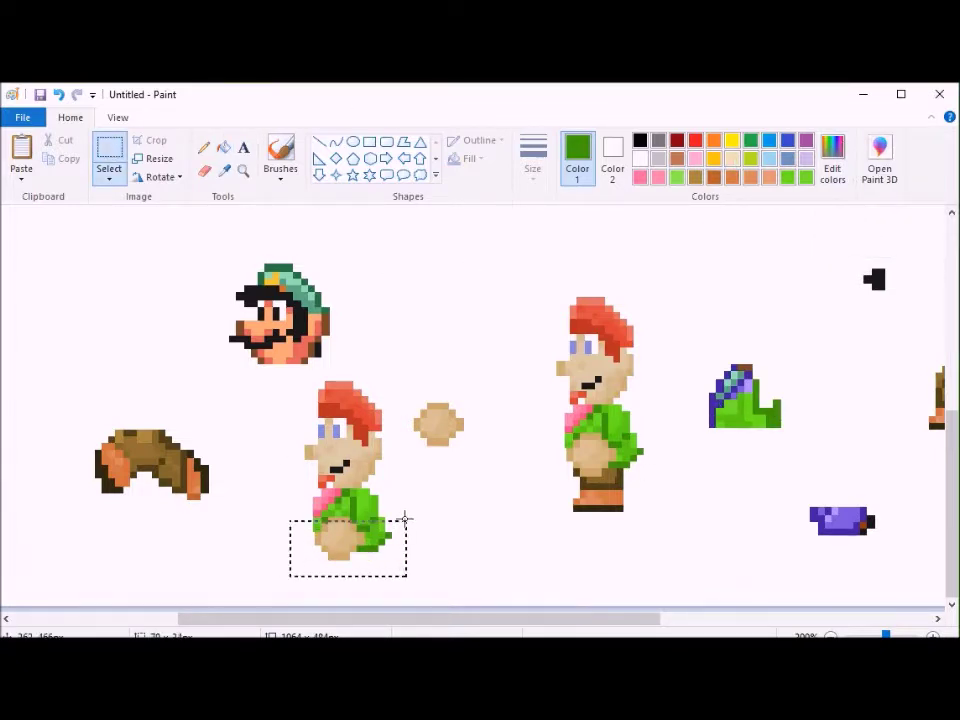
pyautogui.click(465, 513)
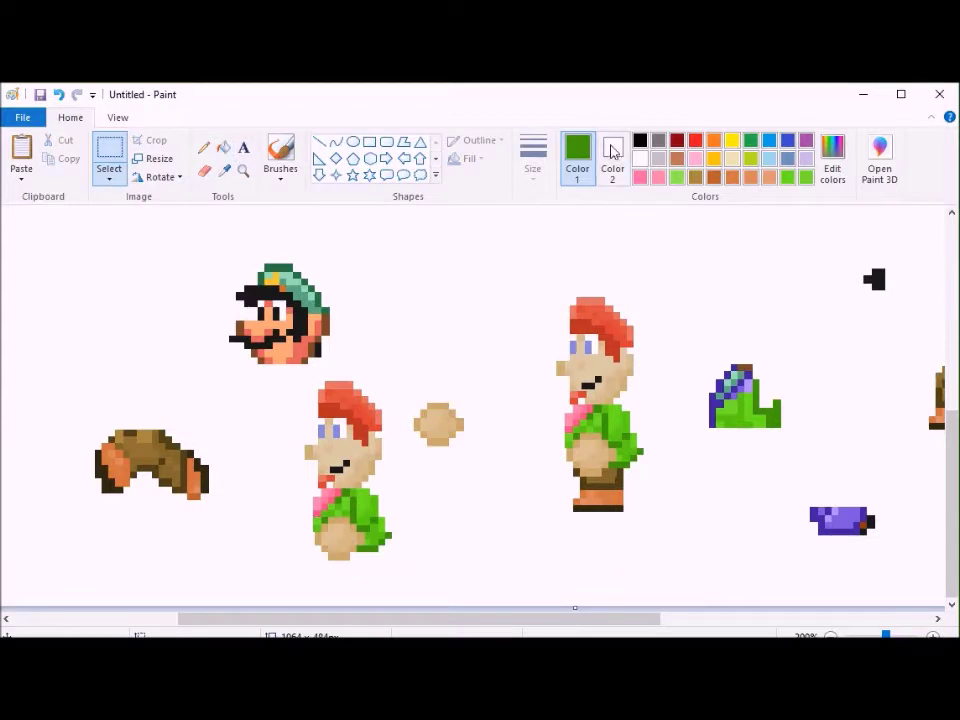
# Step: Remove the hand from the copied upper body by filling all its skin-colored areas with white
pyautogui.click(640, 158)
pyautogui.click(225, 147)
pyautogui.click(330, 522)
pyautogui.click(326, 530)
pyautogui.click(332, 540)
pyautogui.click(334, 536)
pyautogui.click(339, 547)
pyautogui.click(345, 548)
pyautogui.click(356, 538)
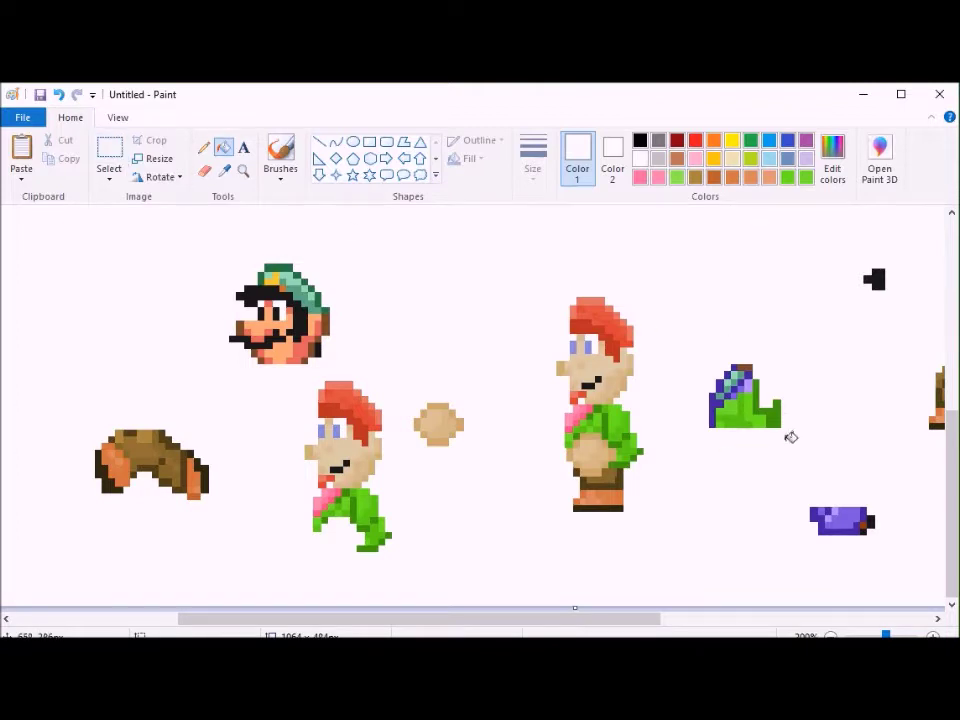
# Step: Fill the green body piece's leftover purple and teal pixels with white and move it into the copied jacket's gap
pyautogui.click(712, 405)
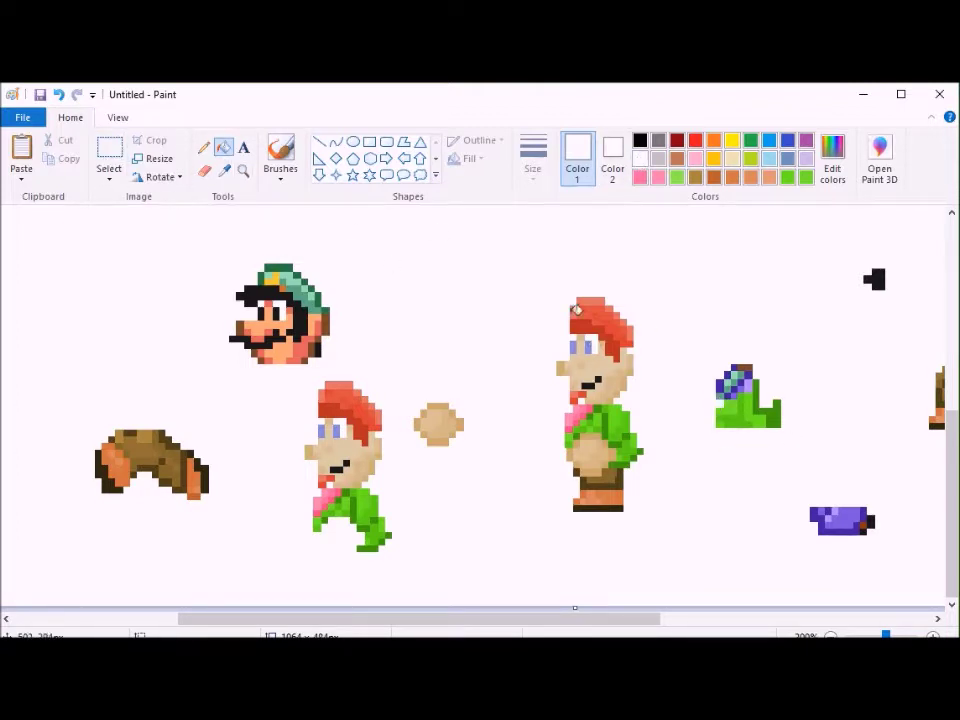
pyautogui.click(730, 378)
pyautogui.click(112, 150)
pyautogui.moveTo(698, 352); pyautogui.dragTo(786, 434)
pyautogui.moveTo(770, 421); pyautogui.dragTo(368, 543)
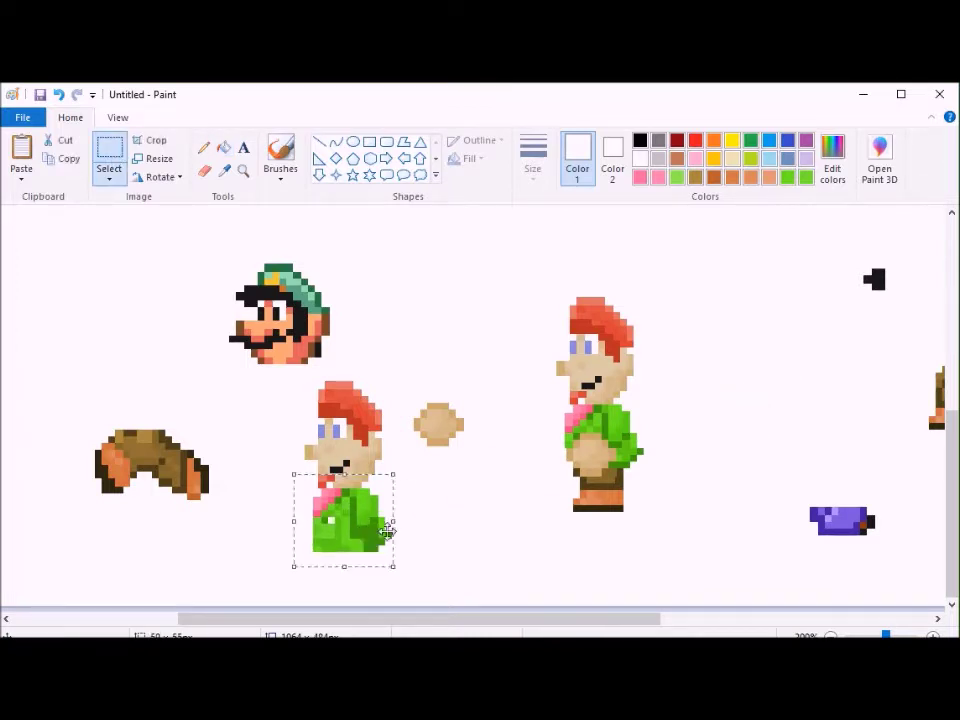
# Step: Fill the jacket's white gap with sampled green and paste a copied piece of green jacket over its lower back
pyautogui.click(224, 170)
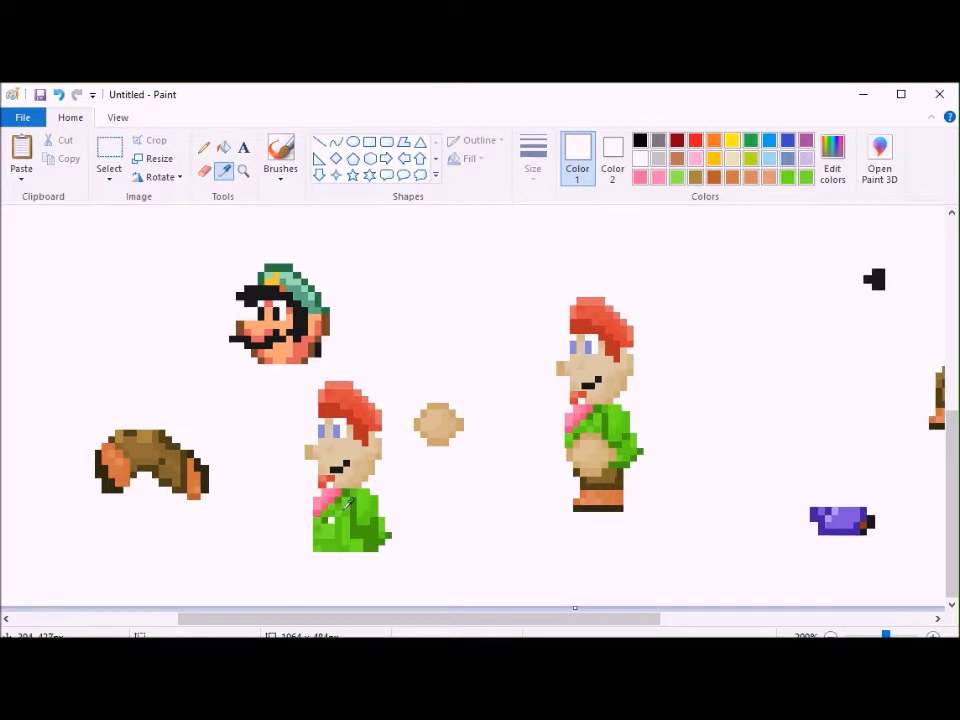
pyautogui.click(348, 505)
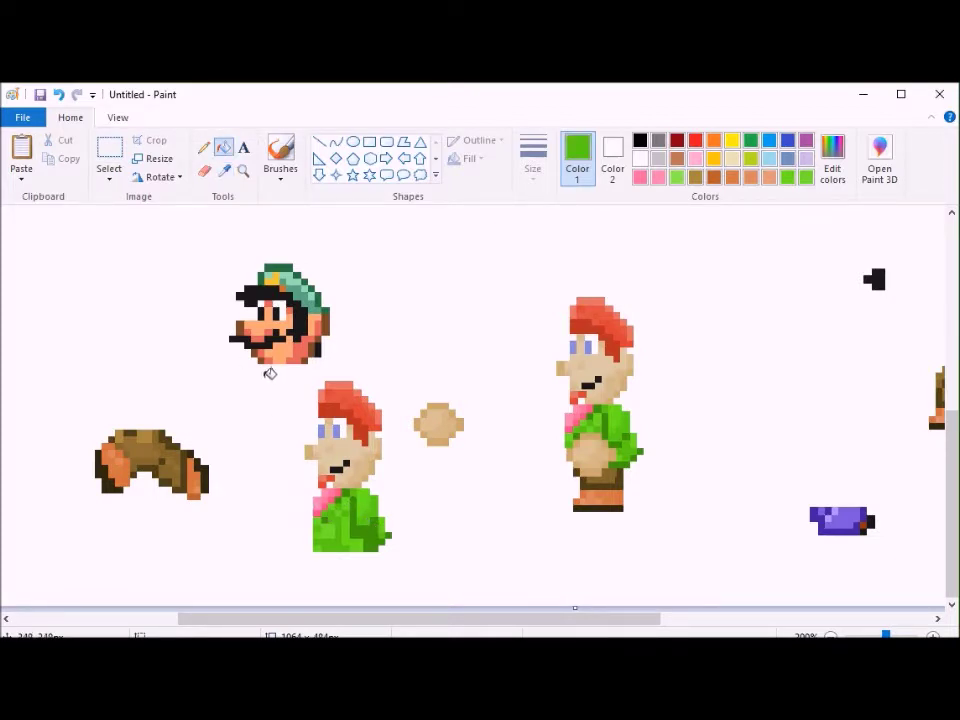
pyautogui.click(110, 150)
pyautogui.moveTo(670, 474)
pyautogui.mouseDown()
pyautogui.moveTo(619, 450)
pyautogui.moveTo(621, 425)
pyautogui.moveTo(651, 466)
pyautogui.mouseUp()
pyautogui.press('Escape')
pyautogui.hotkey('ctrl', 'c')
pyautogui.hotkey('ctrl', 'v')
pyautogui.moveTo(20, 232); pyautogui.dragTo(383, 541)
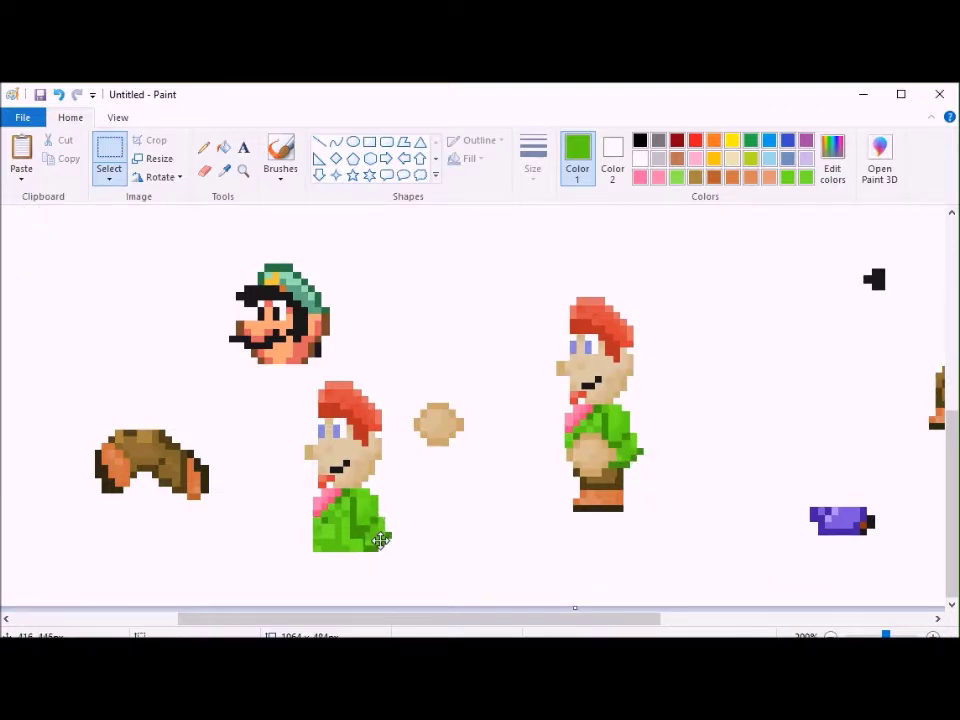
pyautogui.click(672, 480)
# Step: Touch up the copied jacket's shading with the eraser using sampled greens as Color 2, and reset Color 2 to white
pyautogui.click(224, 171)
pyautogui.rightClick(369, 532)
pyautogui.click(203, 171)
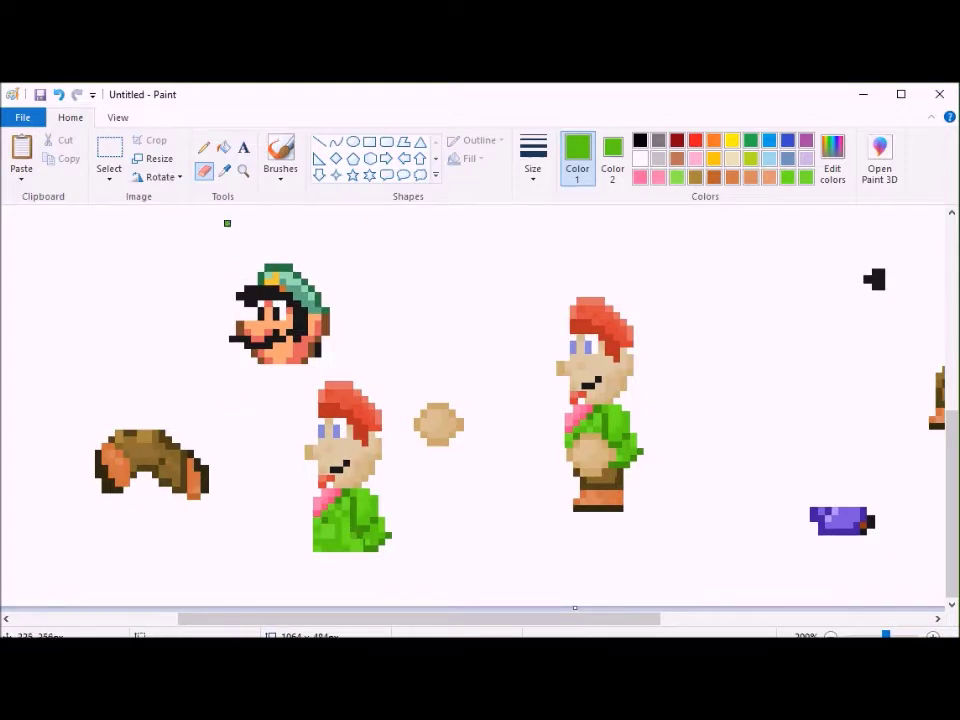
pyautogui.click(224, 170)
pyautogui.rightClick(375, 535)
pyautogui.click(621, 140)
pyautogui.click(640, 158)
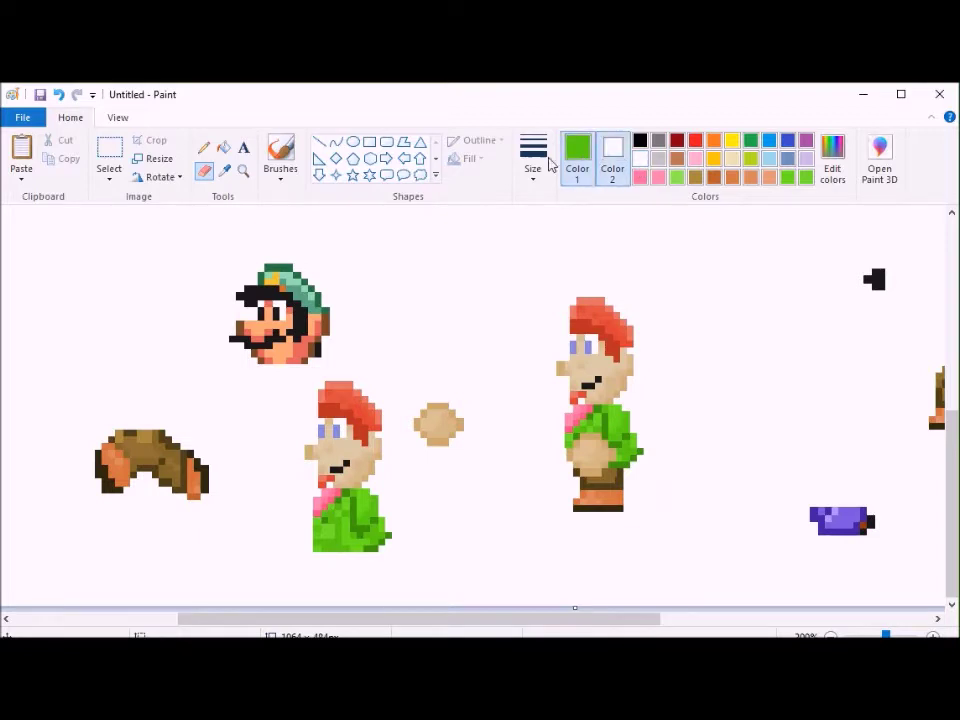
# Step: Delete the front strip and the uppermost strip of the lower Luigi raised-arm fragment
pyautogui.click(109, 155)
pyautogui.moveTo(452, 619); pyautogui.dragTo(728, 625)
pyautogui.scroll(5, 632, 407)
pyautogui.moveTo(500, 619); pyautogui.dragTo(40, 619)
pyautogui.scroll(-5, 251, 577)
pyautogui.scroll(3, 248, 494)
pyautogui.scroll(-1, 258, 443)
pyautogui.moveTo(251, 407); pyautogui.dragTo(264, 546)
pyautogui.press('Delete')
pyautogui.moveTo(225, 377); pyautogui.dragTo(359, 415)
pyautogui.click(449, 405)
pyautogui.moveTo(238, 393); pyautogui.dragTo(339, 413)
pyautogui.press('Delete')
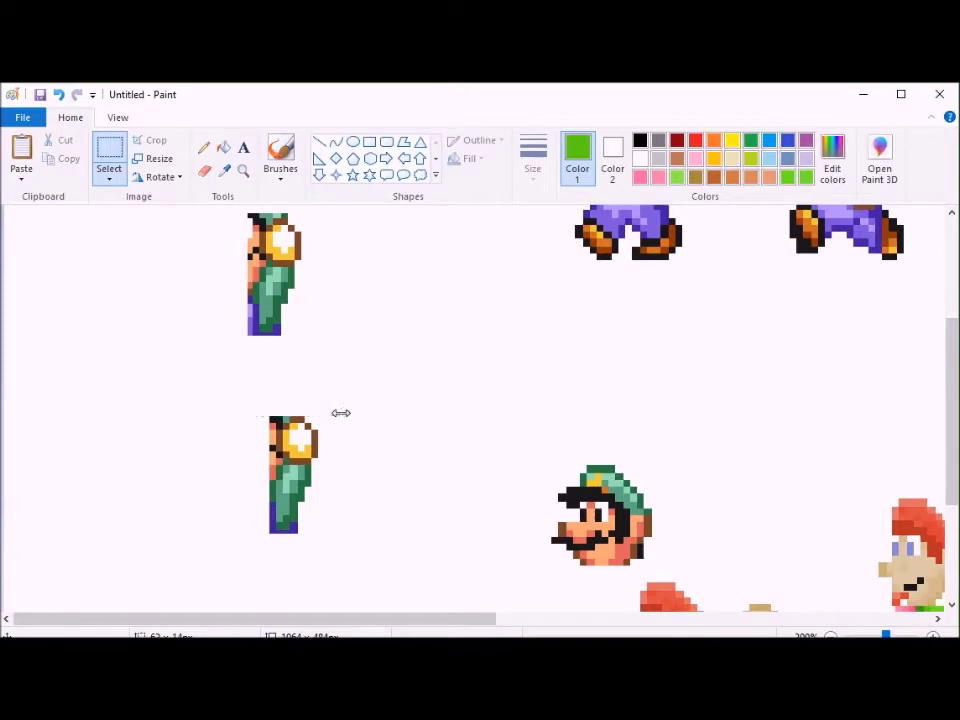
# Step: Fill the fragment's remaining face, hair and purple trouser pixels with white, leaving only the sleeve and glove
pyautogui.click(640, 158)
pyautogui.click(223, 147)
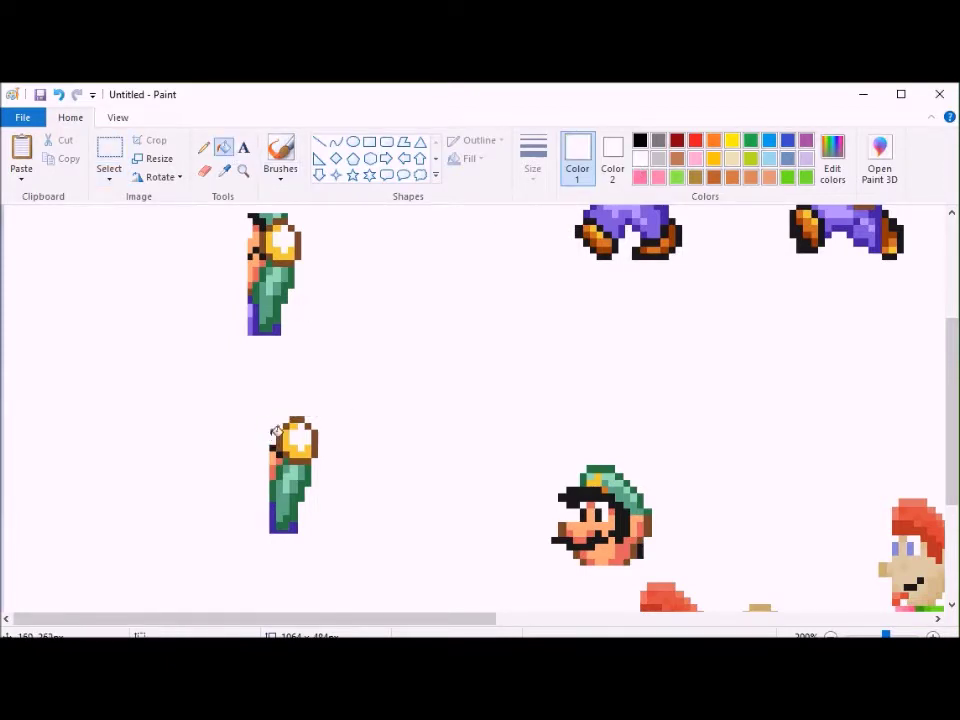
pyautogui.click(283, 449)
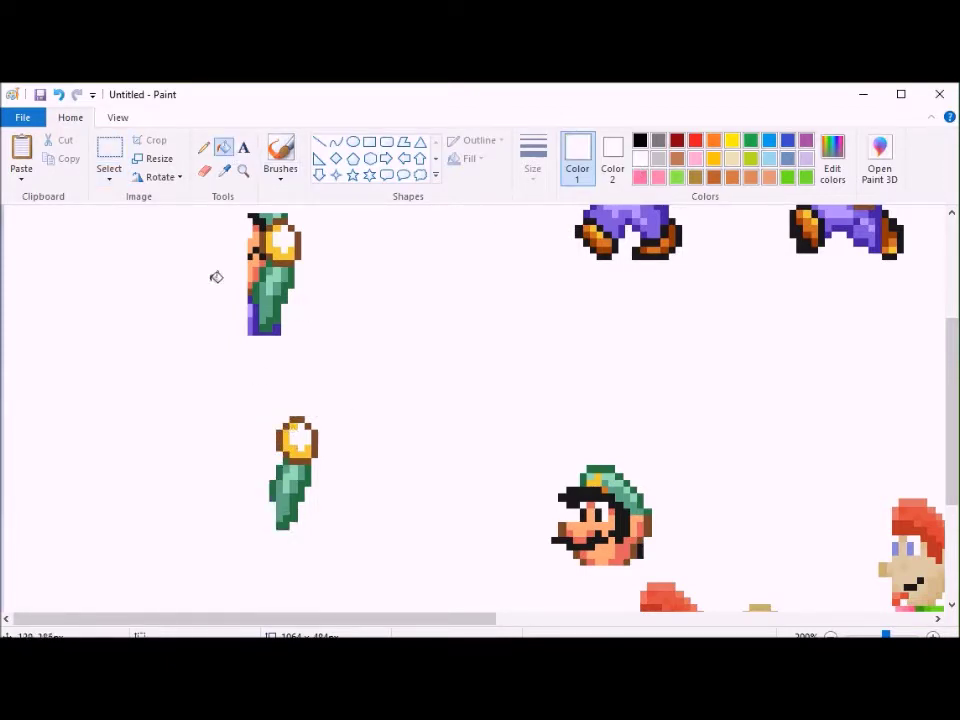
# Step: Flip the isolated arm vertically and horizontally so the glove hangs at its lower end
pyautogui.click(109, 152)
pyautogui.moveTo(244, 380); pyautogui.dragTo(340, 541)
pyautogui.click(165, 177)
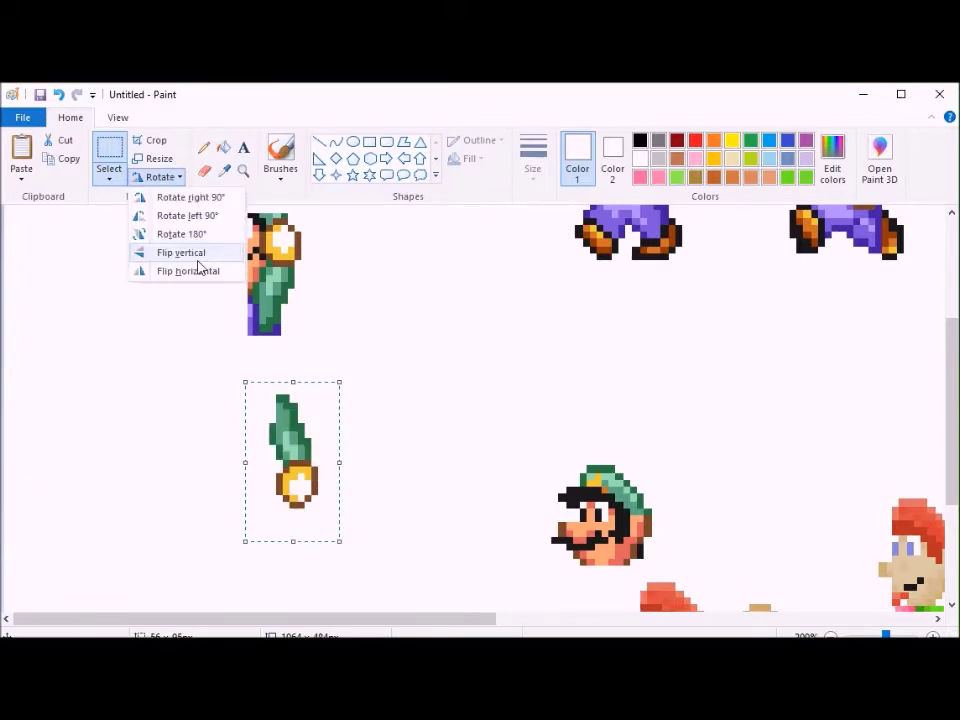
pyautogui.click(199, 254)
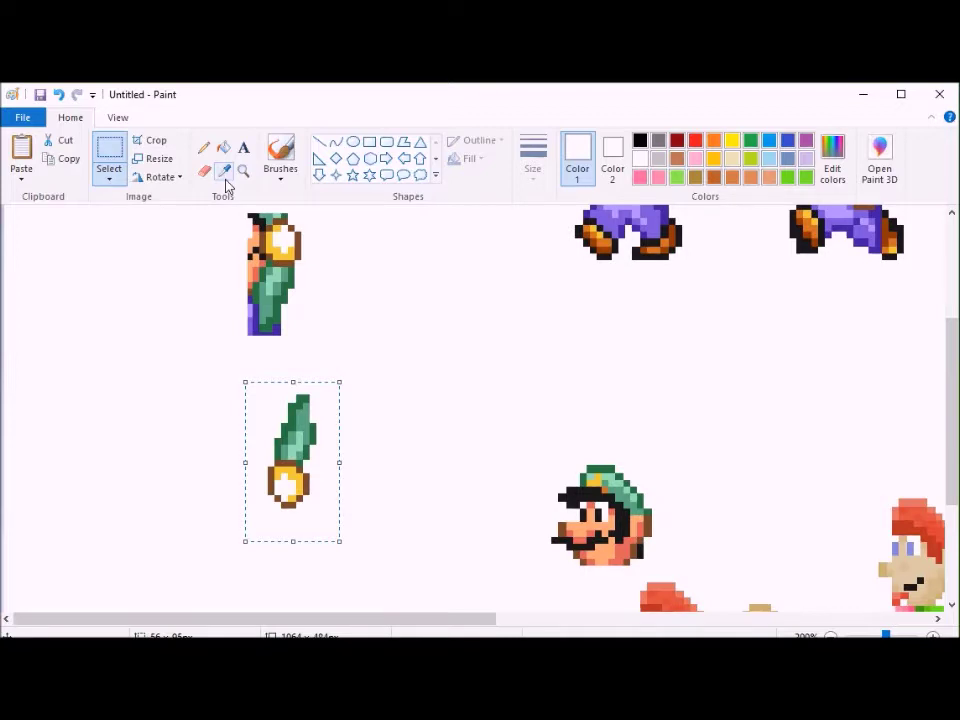
# Step: Recolour the isolated arm's teal sleeve with the jacket's dark, medium and light greens
pyautogui.click(224, 170)
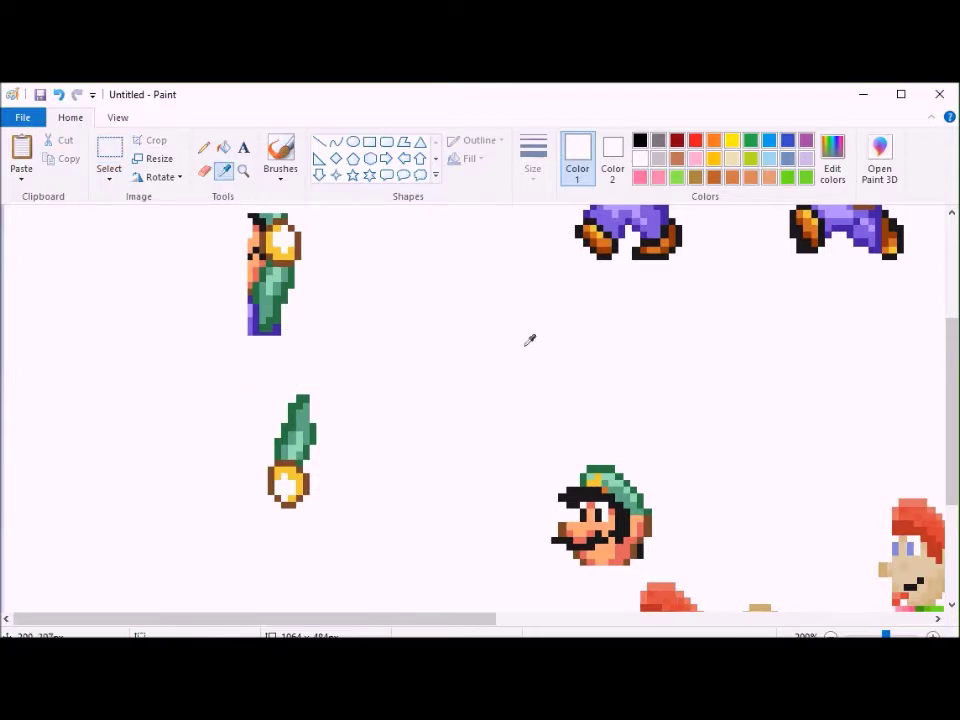
pyautogui.scroll(-2, 529, 339)
pyautogui.click(309, 216)
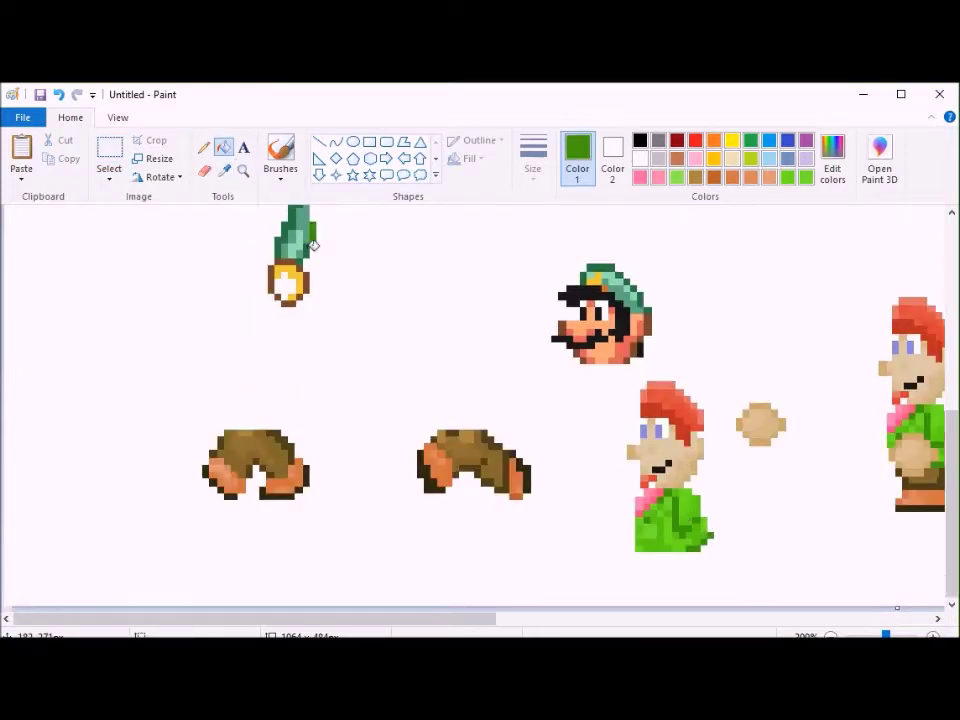
pyautogui.click(804, 178)
pyautogui.click(298, 244)
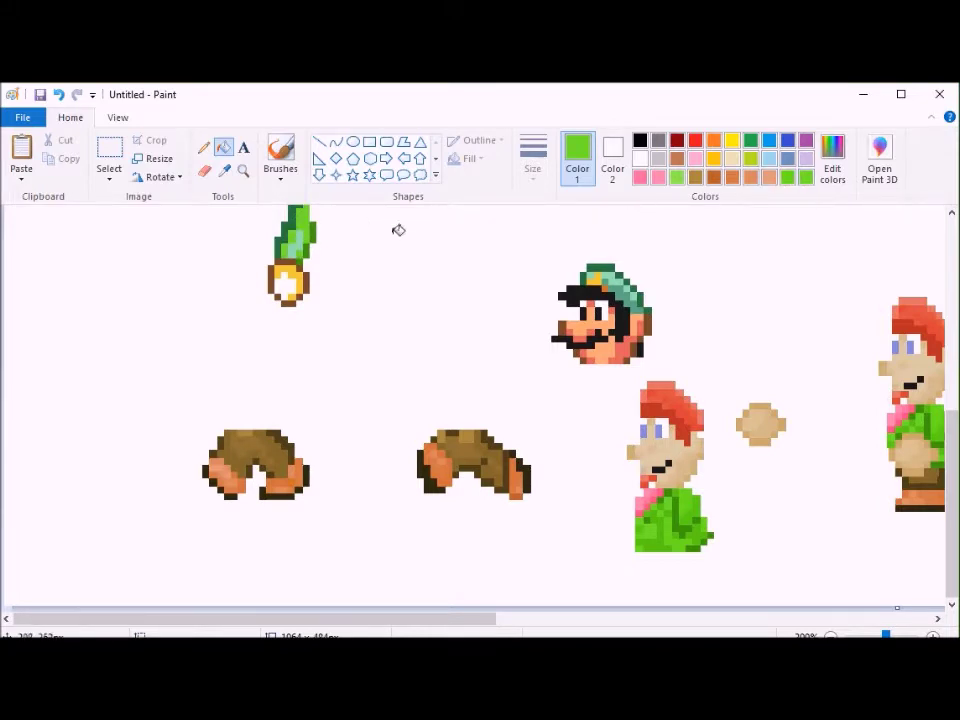
pyautogui.click(827, 171)
pyautogui.click(659, 321)
pyautogui.click(324, 488)
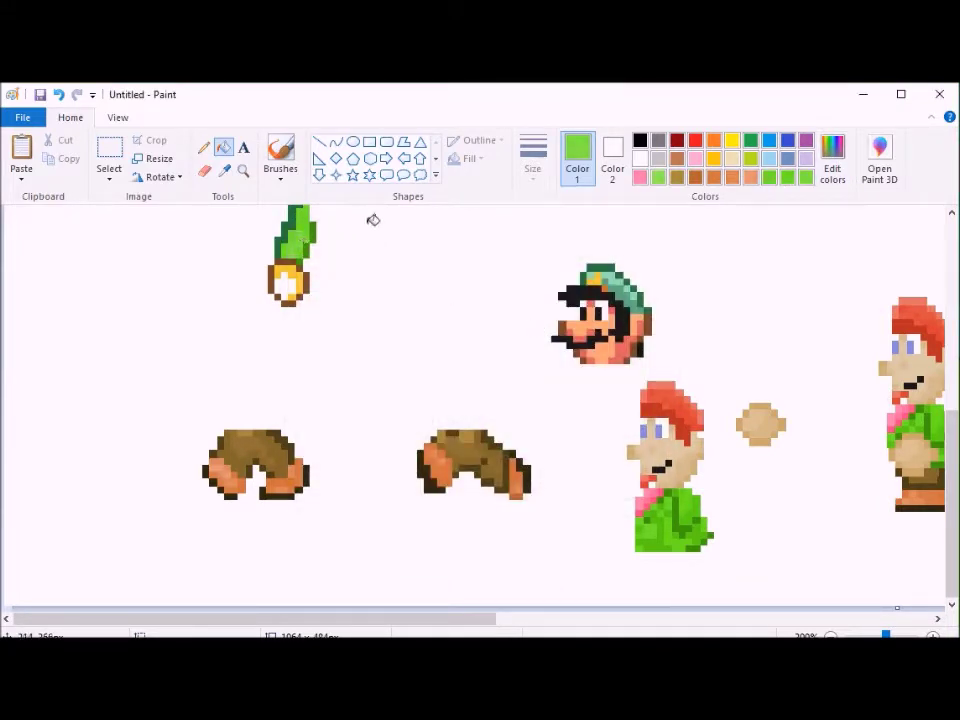
pyautogui.scroll(2, 315, 215)
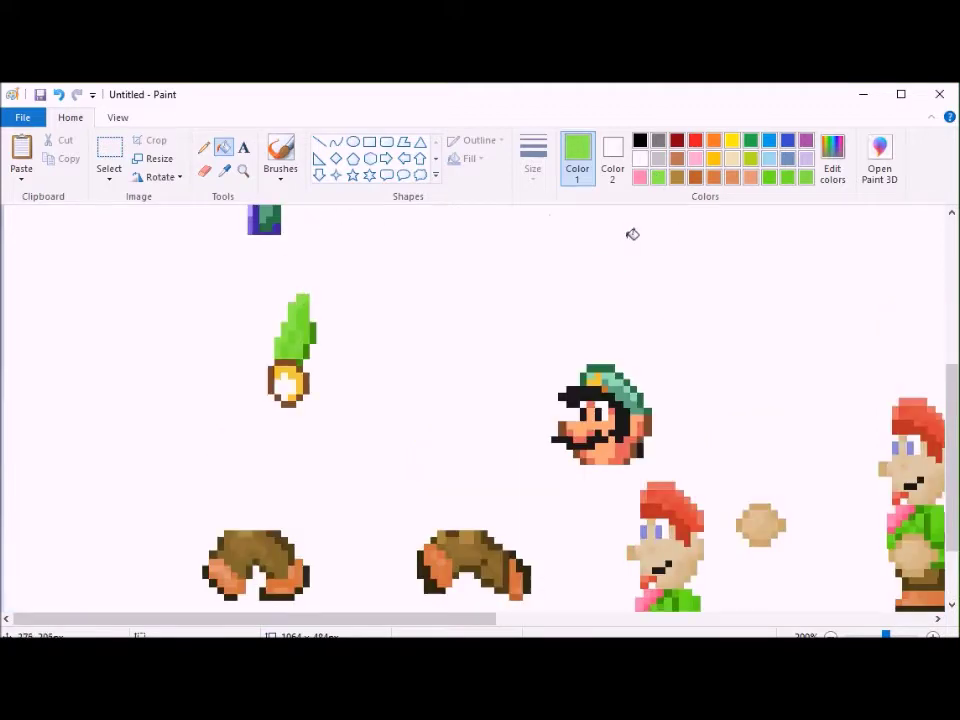
# Step: Recolour the isolated arm's glove as a hand, using the tan outline and lighter skin tone of the separate hand
pyautogui.click(223, 172)
pyautogui.click(742, 521)
pyautogui.click(297, 399)
pyautogui.hotkey('ctrl', 'z')
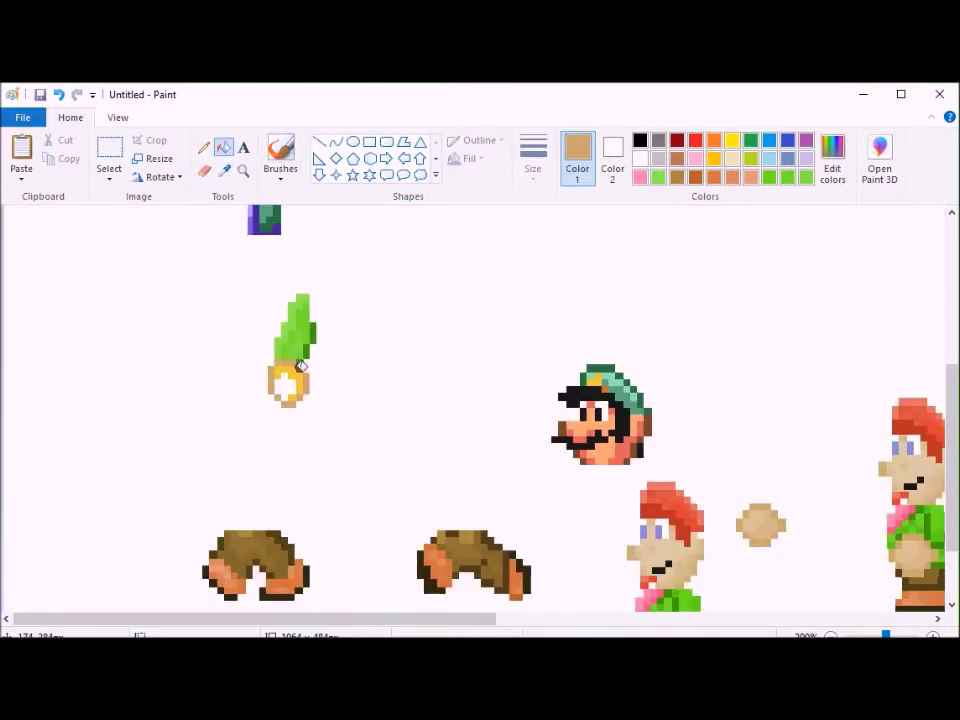
pyautogui.click(295, 369)
pyautogui.click(224, 171)
pyautogui.click(750, 520)
pyautogui.click(287, 385)
# Step: Move the recoloured arm to the red-haired upper body, flip it horizontally and attach it at the back of the jacket
pyautogui.click(109, 150)
pyautogui.moveTo(233, 264); pyautogui.dragTo(342, 436)
pyautogui.scroll(-1, 365, 411)
pyautogui.moveTo(290, 385); pyautogui.dragTo(385, 378)
pyautogui.moveTo(464, 620); pyautogui.dragTo(653, 620)
pyautogui.moveTo(30, 330); pyautogui.dragTo(325, 542)
pyautogui.click(158, 177)
pyautogui.click(178, 272)
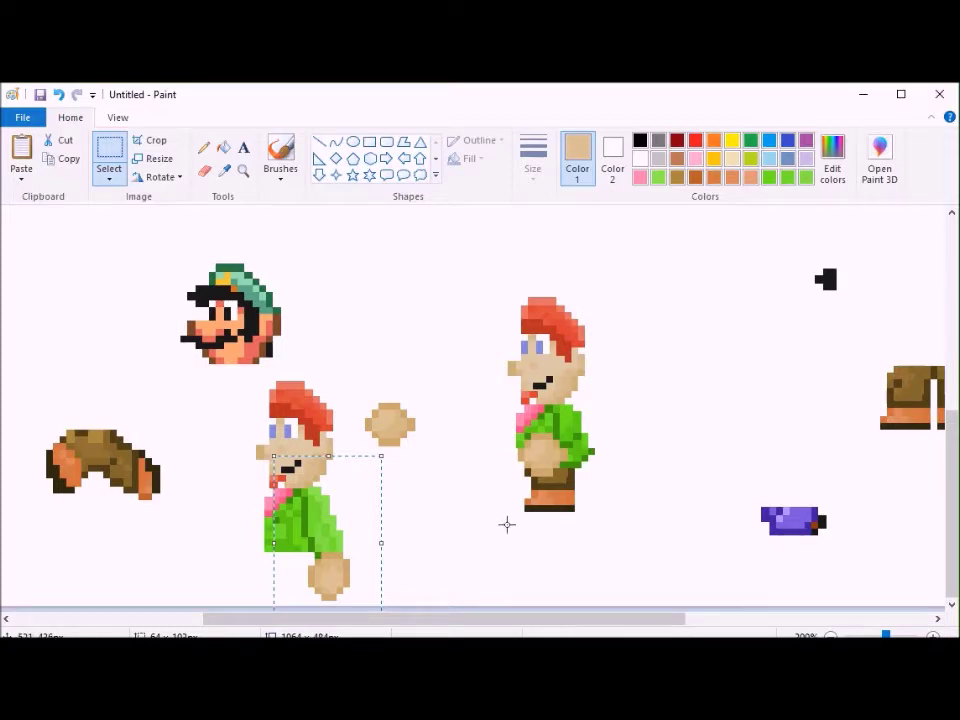
# Step: Copy the upper body with its arm, undo the arm on the original, and place the copy beside the standing figure
pyautogui.moveTo(243, 378); pyautogui.dragTo(352, 612)
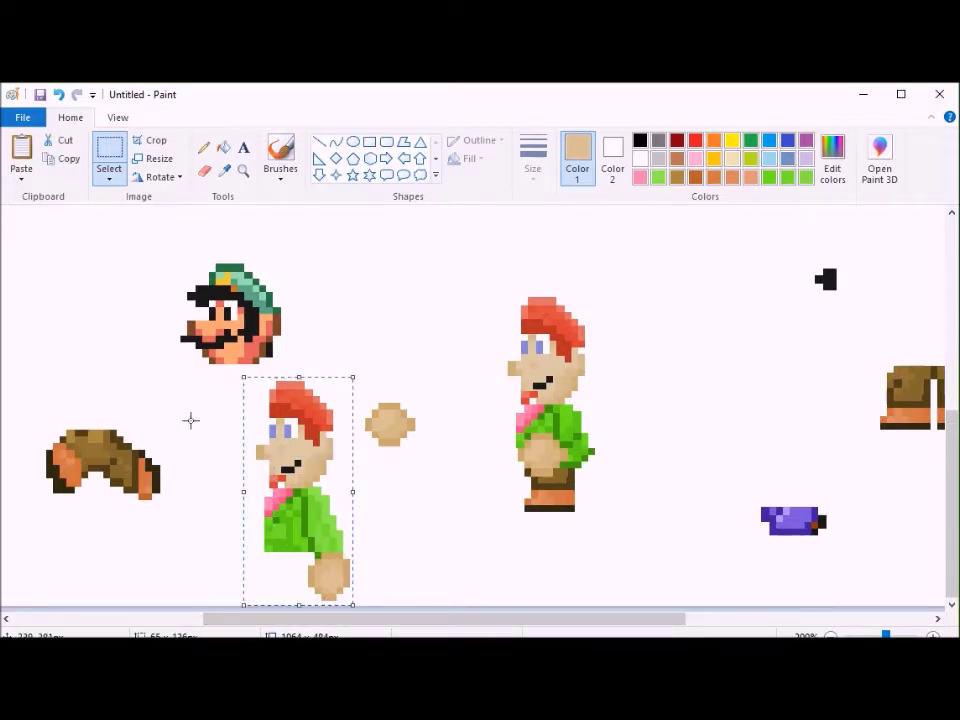
pyautogui.hotkey('ctrl', 'z')
pyautogui.hotkey('ctrl', 'v')
pyautogui.moveTo(81, 368); pyautogui.dragTo(686, 396)
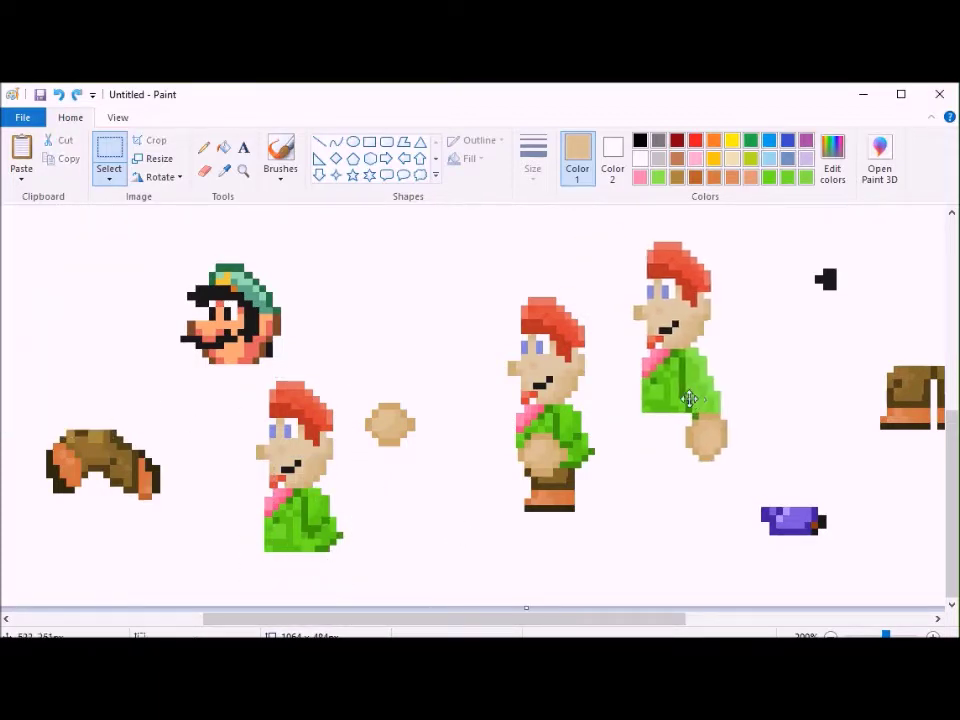
pyautogui.click(548, 503)
# Step: Shift the striding legs and the separate hand slightly, and move the Luigi head beyond the standing figure
pyautogui.moveTo(38, 420); pyautogui.dragTo(169, 510)
pyautogui.moveTo(116, 487)
pyautogui.mouseDown()
pyautogui.moveTo(681, 518)
pyautogui.moveTo(148, 477)
pyautogui.mouseUp()
pyautogui.moveTo(616, 230); pyautogui.dragTo(740, 423)
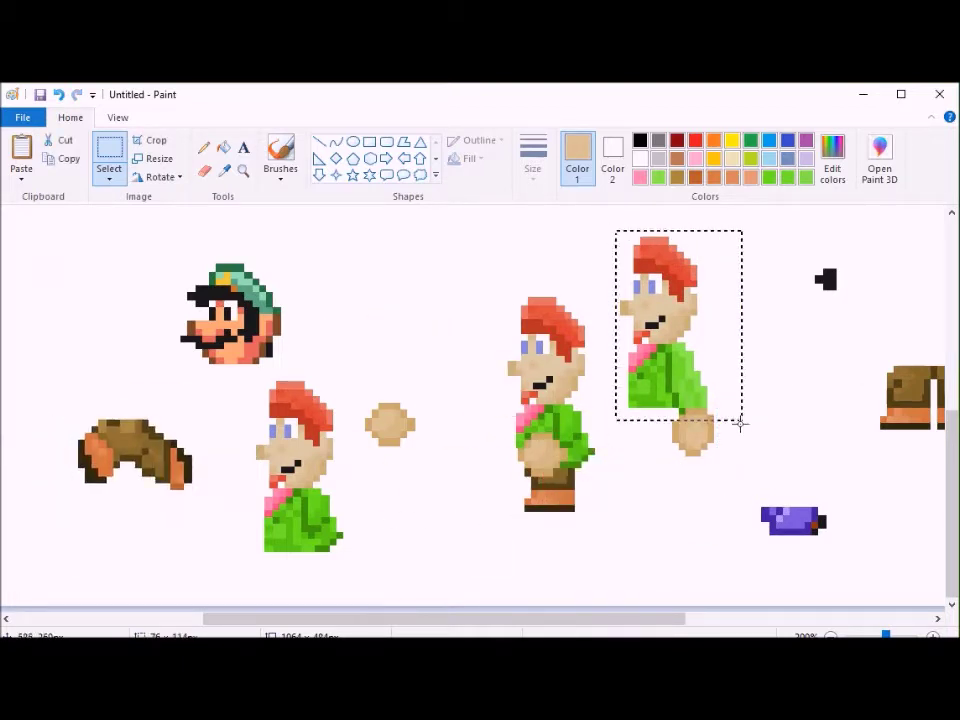
pyautogui.moveTo(348, 396); pyautogui.dragTo(454, 460)
pyautogui.moveTo(360, 424); pyautogui.dragTo(388, 333)
pyautogui.moveTo(180, 248); pyautogui.dragTo(288, 360)
pyautogui.moveTo(235, 320); pyautogui.dragTo(792, 377)
# Step: Move the armless upper body aside and place the armed upper body on the striding legs
pyautogui.moveTo(234, 354); pyautogui.dragTo(358, 581)
pyautogui.moveTo(290, 463); pyautogui.dragTo(125, 333)
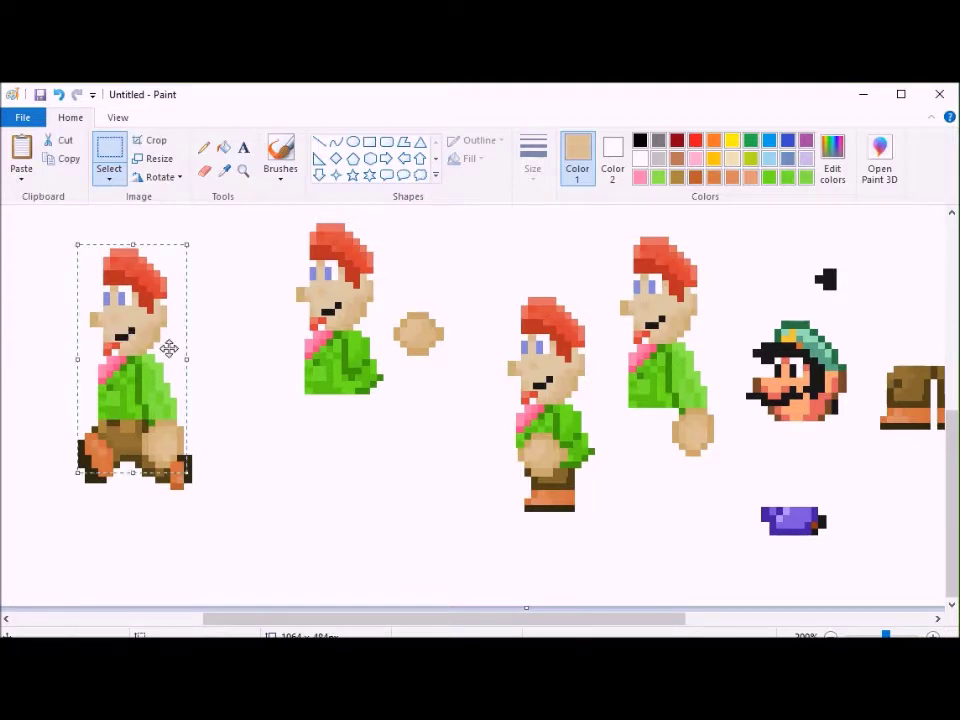
pyautogui.hotkey('ctrl', 'v')
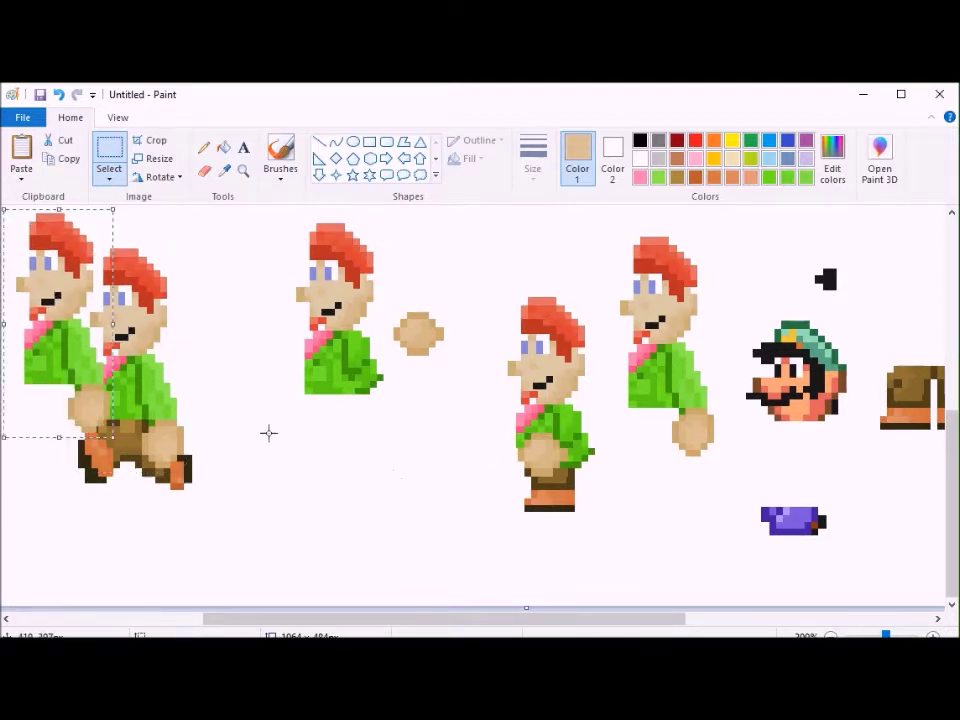
pyautogui.hotkey('ctrl', 'z')
# Step: Detach the hand from the loose green arm and rotate it to lie sideways
pyautogui.moveTo(454, 619); pyautogui.dragTo(197, 621)
pyautogui.scroll(2, 259, 337)
pyautogui.moveTo(268, 291); pyautogui.dragTo(336, 420)
pyautogui.click(372, 335)
pyautogui.click(243, 419)
pyautogui.moveTo(247, 425); pyautogui.dragTo(330, 339)
pyautogui.click(160, 176)
pyautogui.click(175, 195)
# Step: Move the leftover sleeve aside and place the walking figure over the rotated hand using transparent selection
pyautogui.click(109, 180)
pyautogui.click(130, 220)
pyautogui.click(109, 168)
pyautogui.click(146, 330)
pyautogui.click(362, 421)
pyautogui.click(109, 178)
pyautogui.click(150, 330)
pyautogui.click(424, 311)
pyautogui.moveTo(250, 274)
pyautogui.mouseDown()
pyautogui.moveTo(341, 346)
pyautogui.moveTo(155, 319)
pyautogui.mouseUp()
pyautogui.moveTo(424, 316)
pyautogui.mouseDown()
pyautogui.moveTo(514, 396)
pyautogui.moveTo(570, 595)
pyautogui.mouseUp()
pyautogui.moveTo(533, 533); pyautogui.dragTo(375, 405)
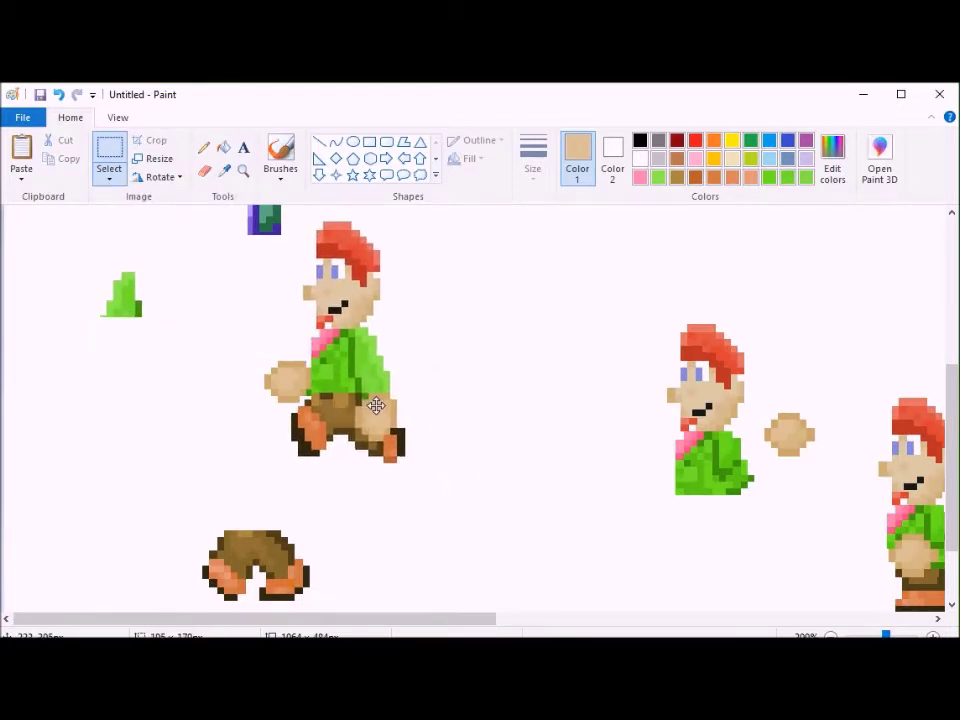
# Step: Try deleting the old Luigi arm fragment, copy the two-handed walking figure, and undo the latest edits
pyautogui.scroll(3, 224, 218)
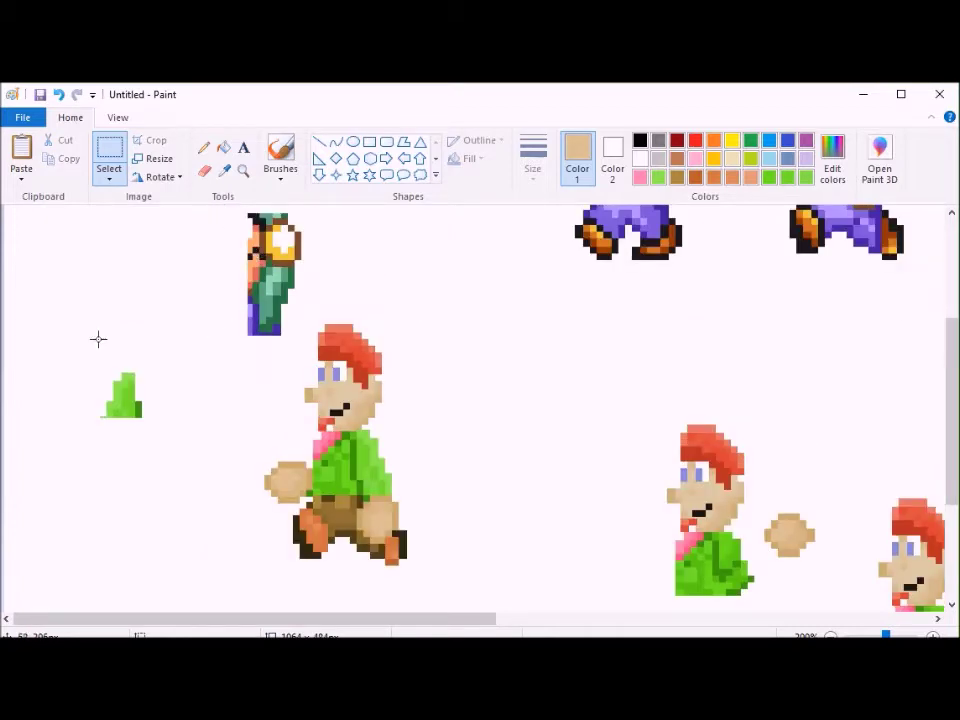
pyautogui.moveTo(232, 346); pyautogui.dragTo(302, 206)
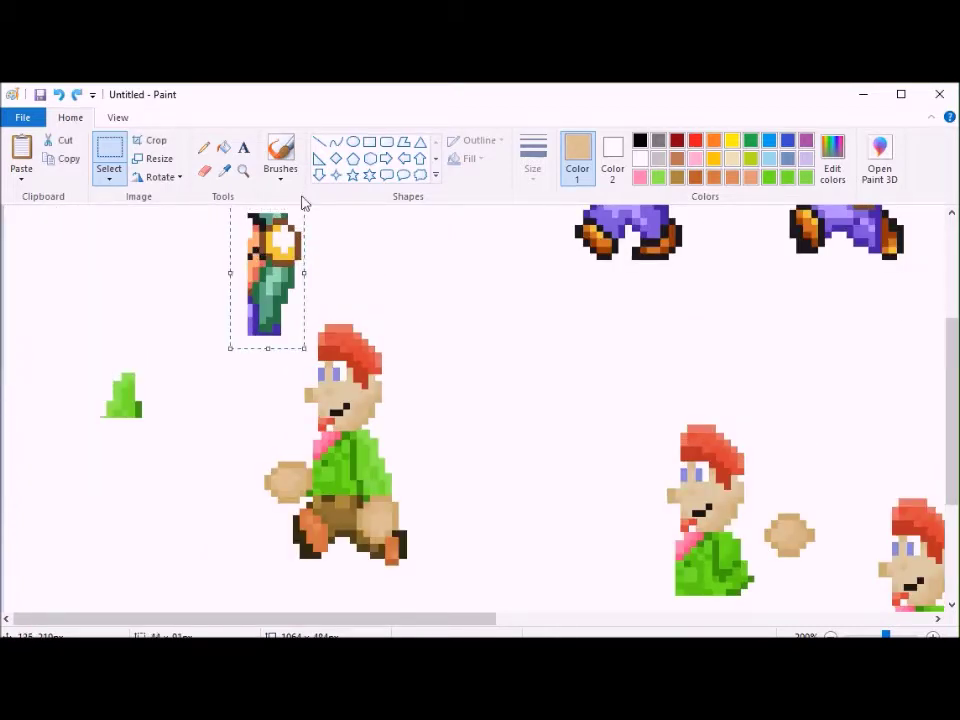
pyautogui.press('Delete')
pyautogui.moveTo(229, 298); pyautogui.dragTo(435, 585)
pyautogui.hotkey('ctrl', 'z')
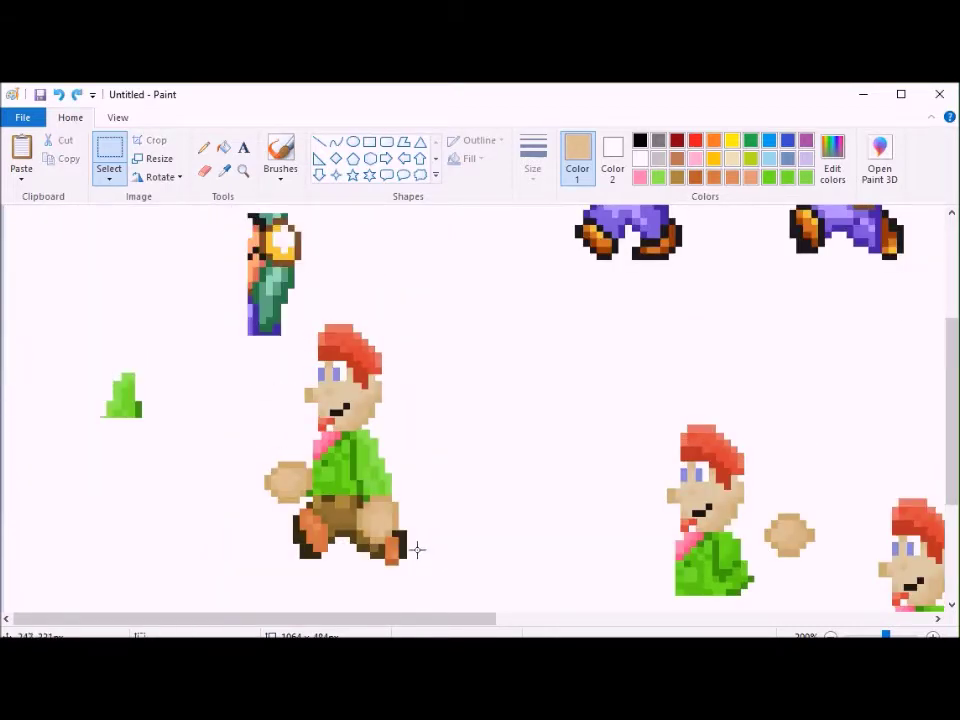
pyautogui.hotkey('ctrl', 'z')
pyautogui.hotkey('ctrl', 'z')
# Step: Delete the row of Luigi sprites and paste the two-handed walking figure in its place
pyautogui.scroll(-4, 405, 465)
pyautogui.click(118, 117)
pyautogui.click(56, 158)
pyautogui.moveTo(265, 224); pyautogui.dragTo(854, 340)
pyautogui.press('Delete')
pyautogui.hotkey('ctrl', 'v')
pyautogui.moveTo(40, 280); pyautogui.dragTo(326, 282)
pyautogui.click(461, 438)
# Step: Move the standing figure into the upper row and try its alignment against the walking figure
pyautogui.moveTo(437, 447)
pyautogui.mouseDown()
pyautogui.moveTo(495, 583)
pyautogui.moveTo(420, 318)
pyautogui.moveTo(465, 307)
pyautogui.moveTo(440, 345)
pyautogui.moveTo(465, 344)
pyautogui.moveTo(443, 336)
pyautogui.moveTo(461, 369)
pyautogui.mouseUp()
pyautogui.click(383, 363)
pyautogui.moveTo(447, 354); pyautogui.dragTo(446, 327)
pyautogui.moveTo(405, 219)
pyautogui.mouseDown()
pyautogui.moveTo(418, 225)
pyautogui.moveTo(478, 362)
pyautogui.mouseUp()
pyautogui.moveTo(447, 316); pyautogui.dragTo(374, 319)
pyautogui.click(547, 338)
pyautogui.moveTo(476, 317)
pyautogui.mouseDown()
pyautogui.moveTo(496, 325)
pyautogui.moveTo(473, 370)
pyautogui.moveTo(496, 317)
pyautogui.mouseUp()
pyautogui.click(561, 327)
pyautogui.moveTo(444, 351); pyautogui.dragTo(491, 392)
pyautogui.moveTo(477, 374); pyautogui.dragTo(479, 336)
pyautogui.click(594, 330)
pyautogui.moveTo(427, 219)
pyautogui.mouseDown()
pyautogui.moveTo(487, 301)
pyautogui.moveTo(506, 354)
pyautogui.mouseUp()
pyautogui.moveTo(478, 312); pyautogui.dragTo(464, 314)
pyautogui.click(561, 358)
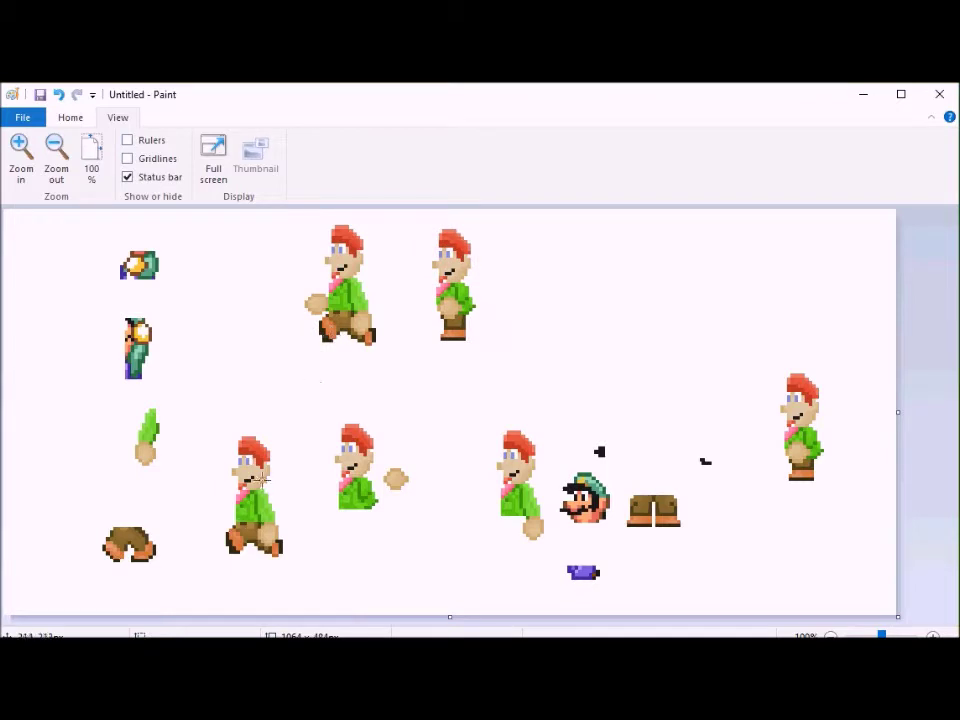
# Step: Undo the upper-row figure placements and the deletion of the Luigi sprites
pyautogui.moveTo(415, 217); pyautogui.dragTo(493, 365)
pyautogui.hotkey('ctrl', 'z')
pyautogui.hotkey('ctrl', 'z')
pyautogui.hotkey('ctrl', 'z')
pyautogui.hotkey('ctrl', 'z')
pyautogui.hotkey('ctrl', 'z')
pyautogui.hotkey('ctrl', 'z')
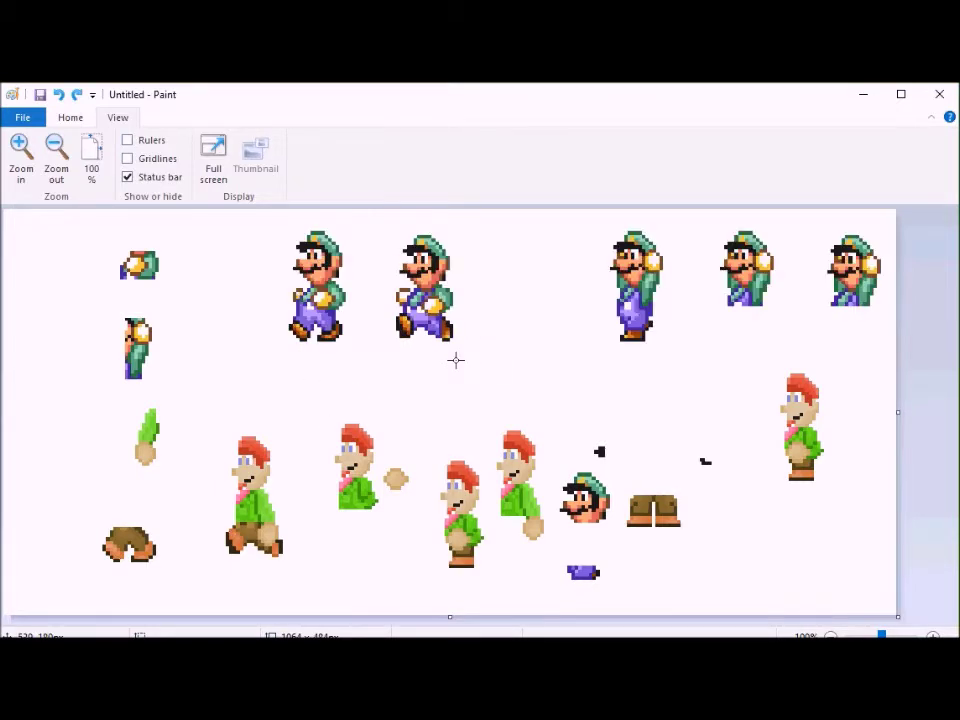
# Step: Take the upper body off the striding legs and paste two copies of the standing figure near the canvas's upper-left area
pyautogui.moveTo(215, 425); pyautogui.dragTo(295, 575)
pyautogui.hotkey('ctrl', 'x')
pyautogui.hotkey('ctrl', 'v')
pyautogui.moveTo(44, 300); pyautogui.dragTo(239, 335)
pyautogui.click(502, 423)
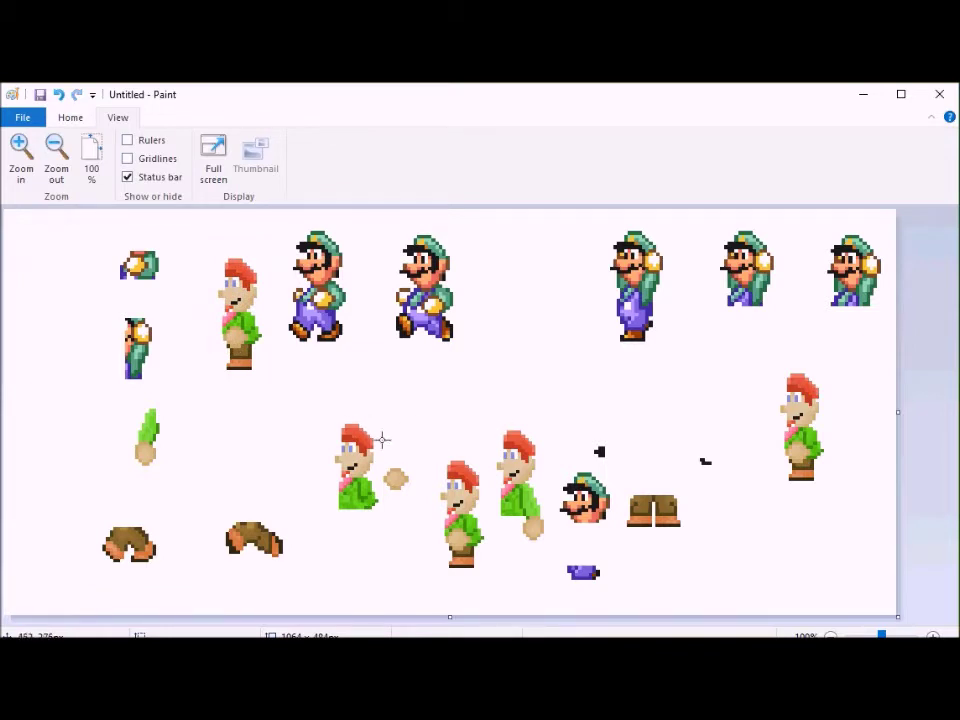
pyautogui.hotkey('ctrl', 'v')
pyautogui.hotkey('ctrl', 'z')
pyautogui.moveTo(222, 509); pyautogui.dragTo(285, 525)
pyautogui.hotkey('ctrl', 'v')
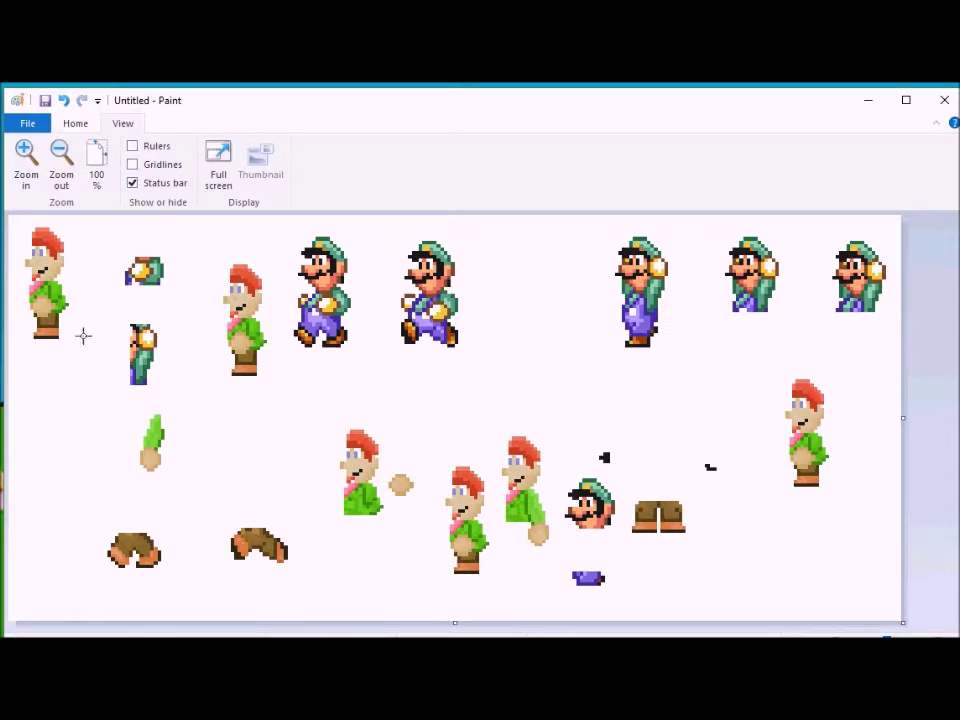
pyautogui.moveTo(389, 238); pyautogui.dragTo(476, 347)
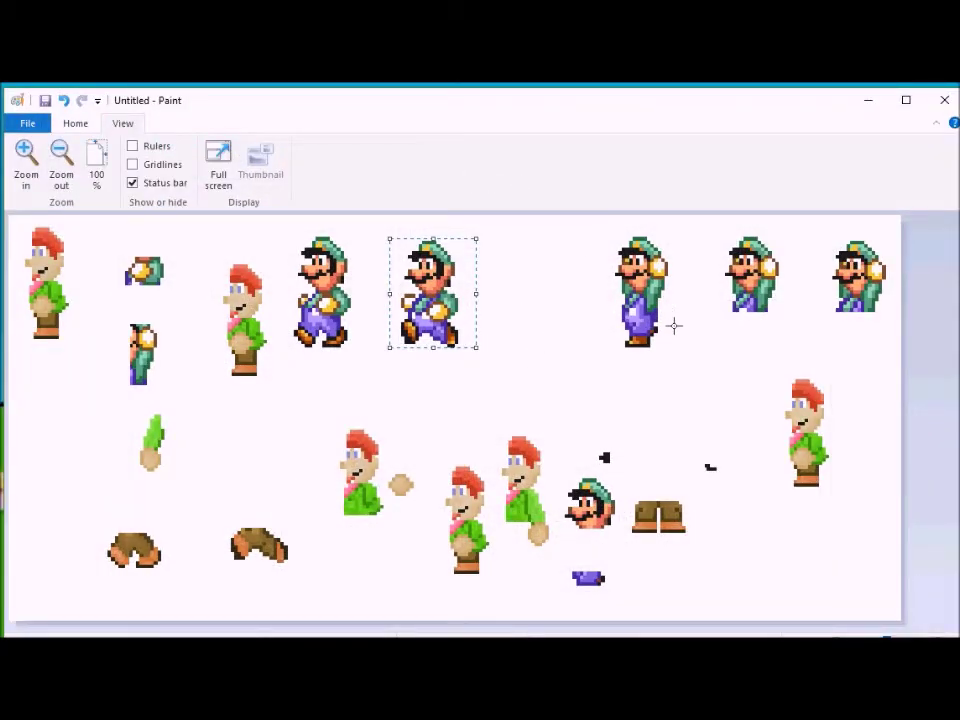
pyautogui.click(408, 233)
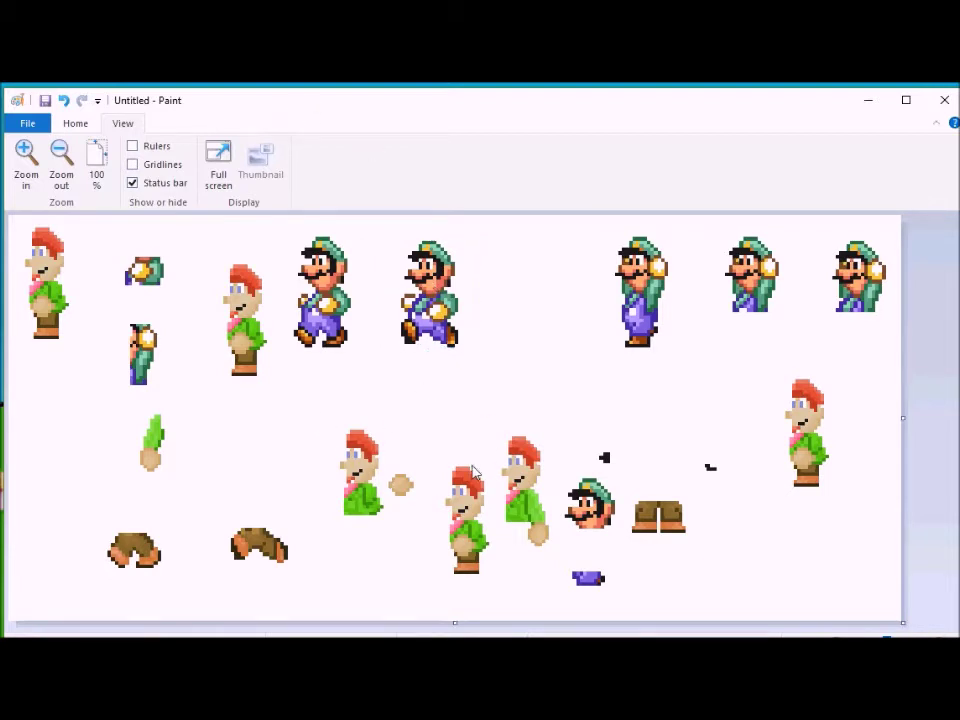
pyautogui.moveTo(533, 323); pyautogui.dragTo(577, 259)
pyautogui.click(590, 224)
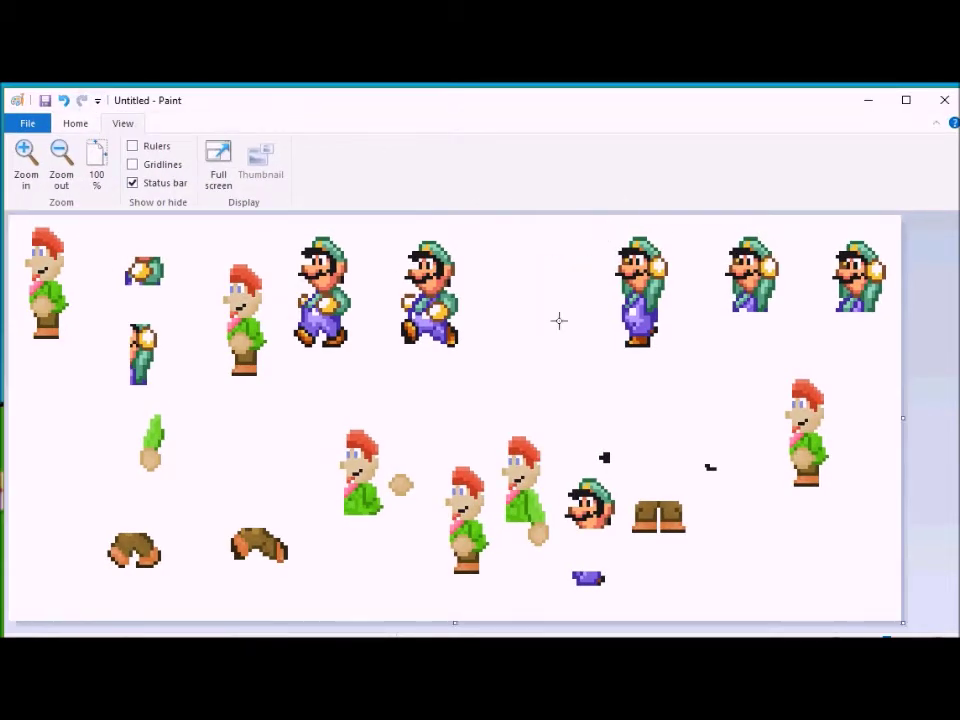
# Step: Place the armed upper body on the striding legs and move the loose arm to the open area below the Luigi row
pyautogui.moveTo(528, 509); pyautogui.dragTo(510, 430)
pyautogui.click(554, 467)
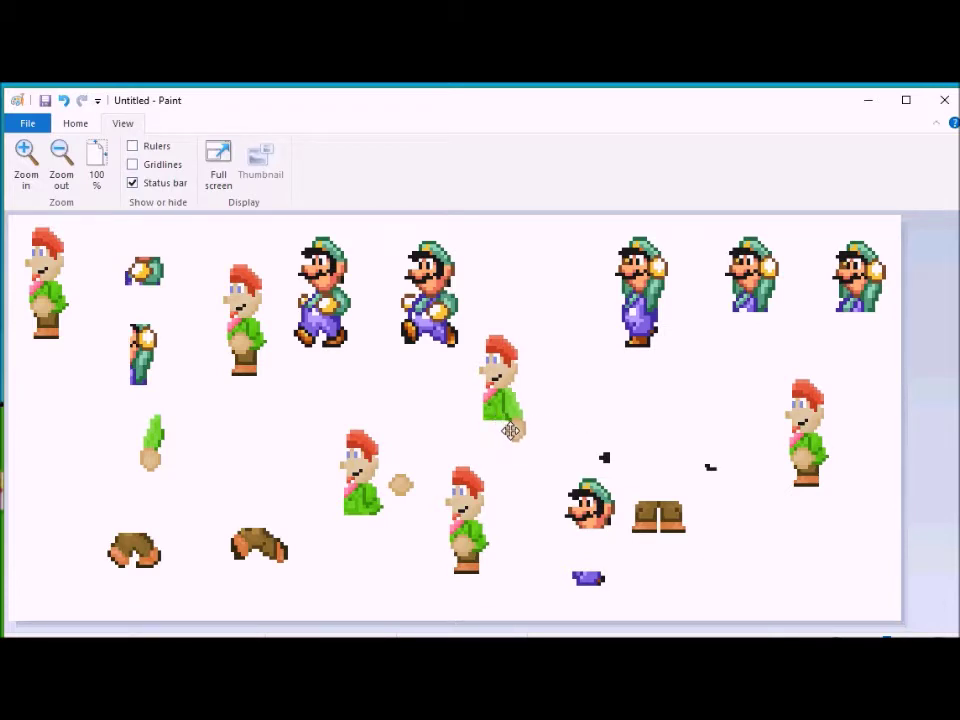
pyautogui.click(619, 398)
pyautogui.moveTo(475, 325); pyautogui.dragTo(543, 451)
pyautogui.moveTo(502, 424); pyautogui.dragTo(271, 488)
pyautogui.moveTo(123, 405); pyautogui.dragTo(180, 483)
pyautogui.moveTo(128, 463); pyautogui.dragTo(511, 413)
pyautogui.moveTo(229, 391); pyautogui.dragTo(273, 531)
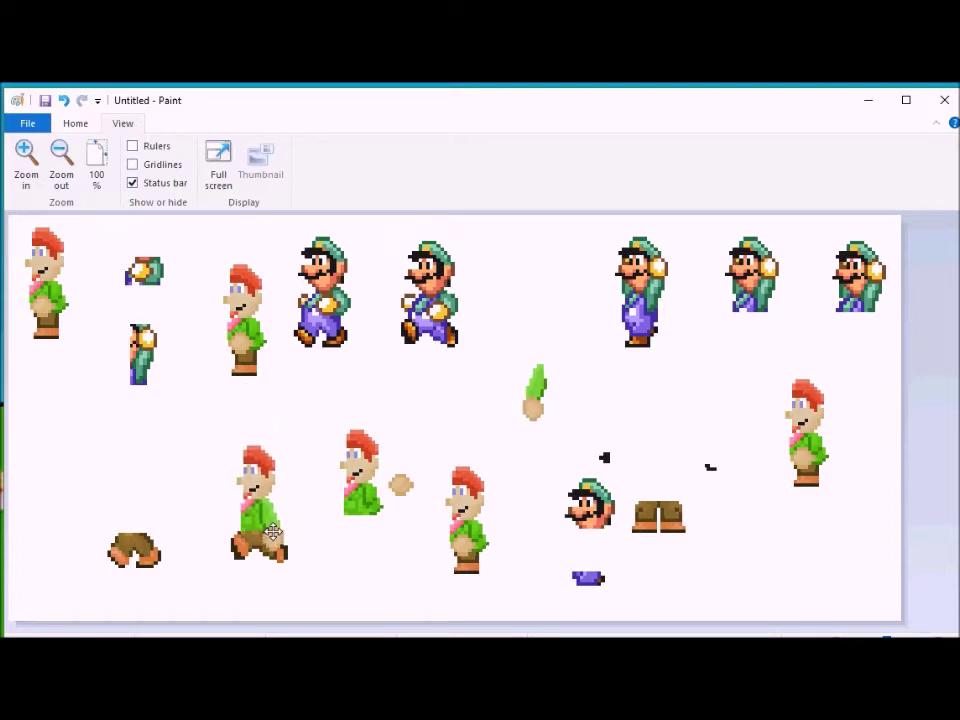
pyautogui.click(463, 411)
# Step: Move the standing figure from the canvas's upper-left corner down into the space beside the bent legs
pyautogui.moveTo(77, 349); pyautogui.dragTo(46, 447)
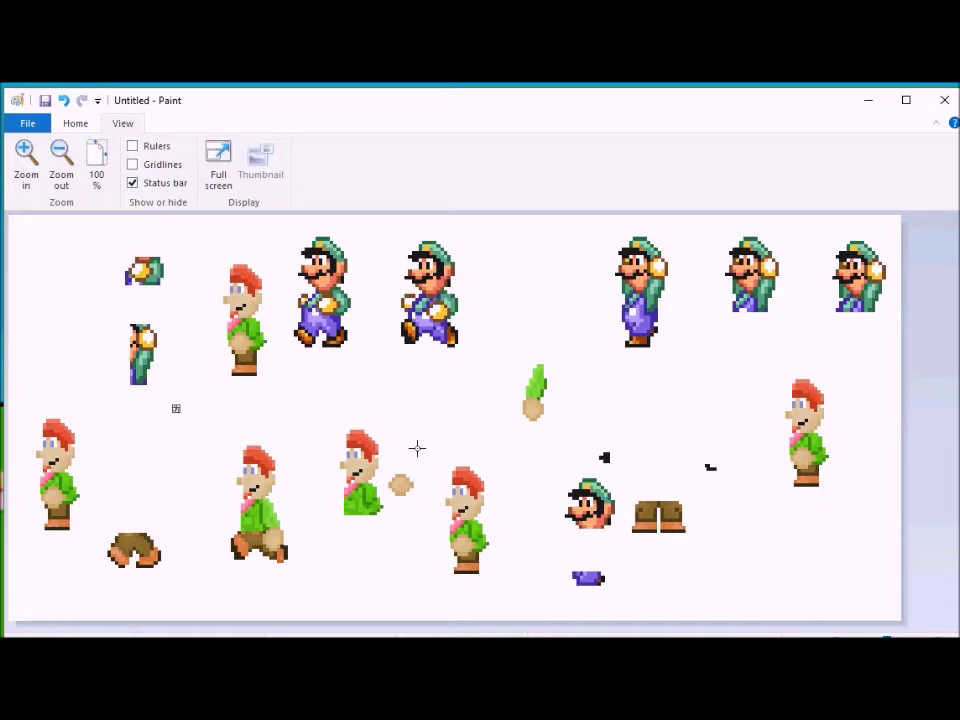
pyautogui.moveTo(36, 405); pyautogui.dragTo(81, 535)
pyautogui.hotkey('ctrl', 'z')
pyautogui.moveTo(70, 496)
pyautogui.mouseDown()
pyautogui.moveTo(266, 525)
pyautogui.moveTo(96, 484)
pyautogui.moveTo(80, 519)
pyautogui.moveTo(66, 490)
pyautogui.mouseUp()
pyautogui.click(169, 448)
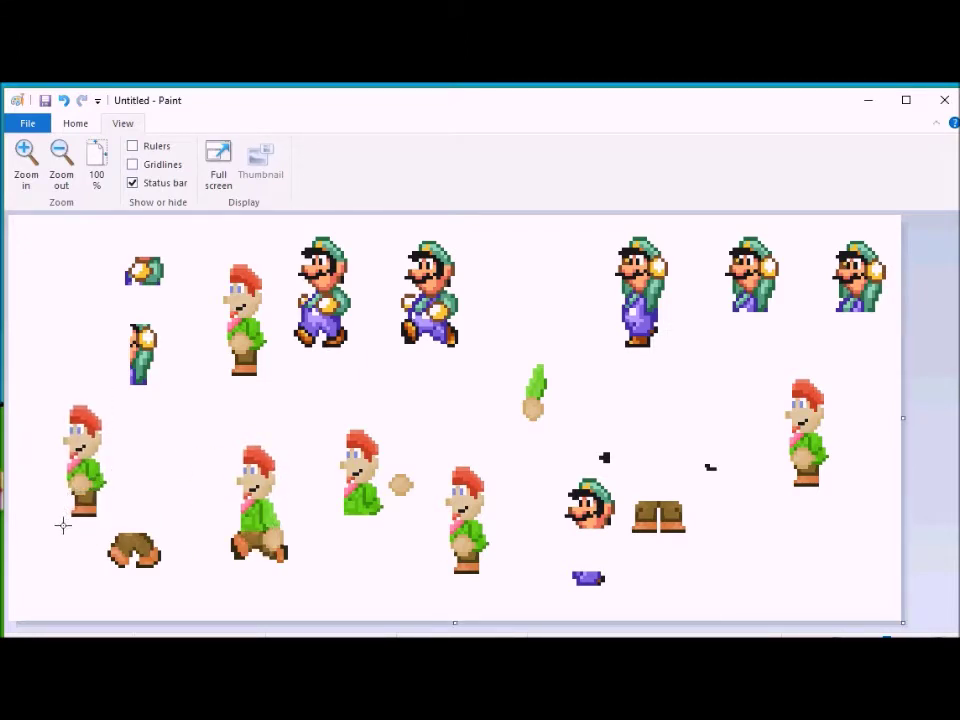
# Step: Detach the moved standing figure's legs and extend the trousers with a brown strip copied from the spread legs
pyautogui.moveTo(95, 508); pyautogui.dragTo(81, 540)
pyautogui.moveTo(629, 489)
pyautogui.mouseDown()
pyautogui.moveTo(662, 497)
pyautogui.moveTo(659, 505)
pyautogui.mouseUp()
pyautogui.hotkey('ctrl', 'c')
pyautogui.hotkey('ctrl', 'v')
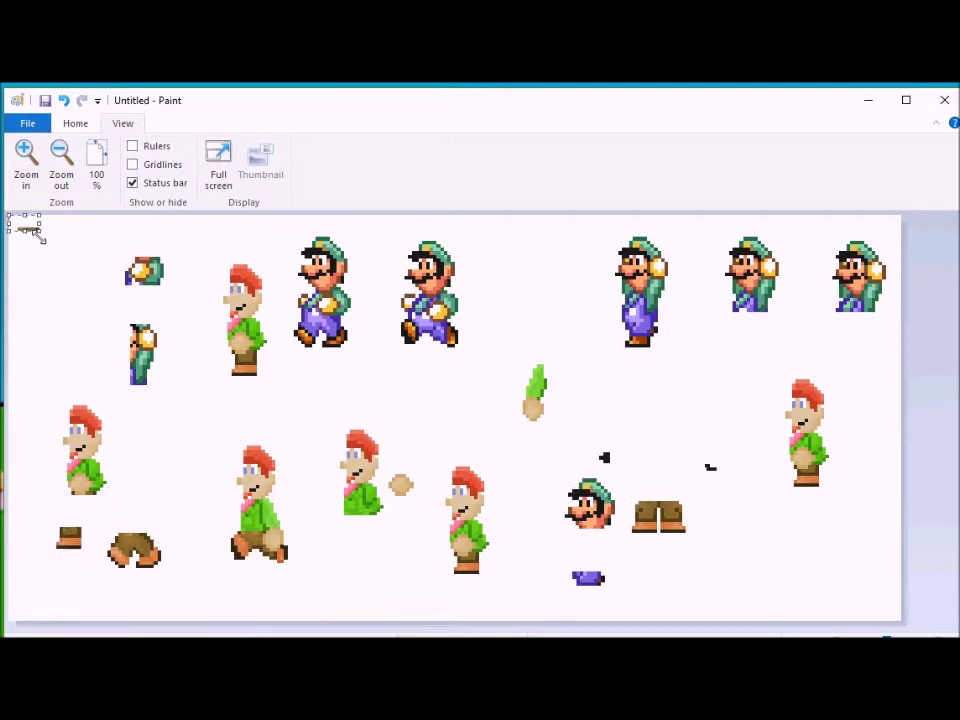
pyautogui.moveTo(24, 231); pyautogui.dragTo(73, 291)
pyautogui.hotkey('ctrl', 'z')
pyautogui.moveTo(24, 224); pyautogui.dragTo(86, 550)
# Step: Reattach the extended legs beneath the jacket and shift the whole standing figure toward the canvas's left edge
pyautogui.moveTo(78, 539); pyautogui.dragTo(93, 509)
pyautogui.click(128, 498)
pyautogui.hotkey('ctrl', 'z')
pyautogui.click(162, 487)
pyautogui.moveTo(53, 375); pyautogui.dragTo(116, 532)
pyautogui.moveTo(85, 460); pyautogui.dragTo(63, 463)
pyautogui.click(214, 425)
# Step: Copy the loose arm's hand, rotate it sideways, flip it vertically and place it in front of the walking figure
pyautogui.moveTo(509, 430); pyautogui.dragTo(545, 409)
pyautogui.hotkey('ctrl', 'c')
pyautogui.hotkey('ctrl', 'v')
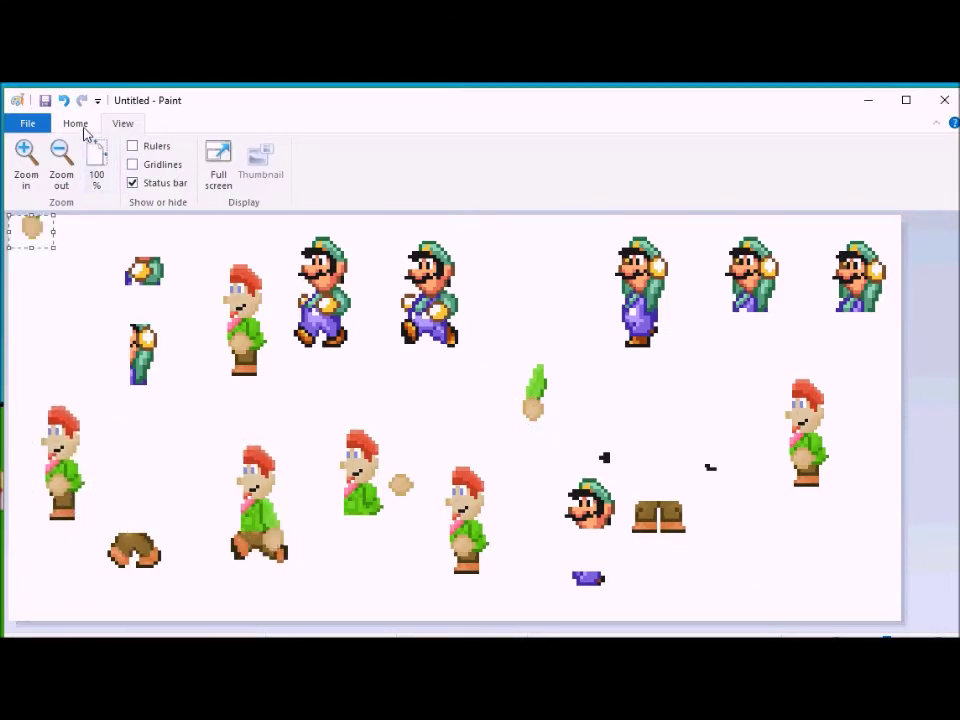
pyautogui.click(75, 123)
pyautogui.click(165, 183)
pyautogui.click(114, 183)
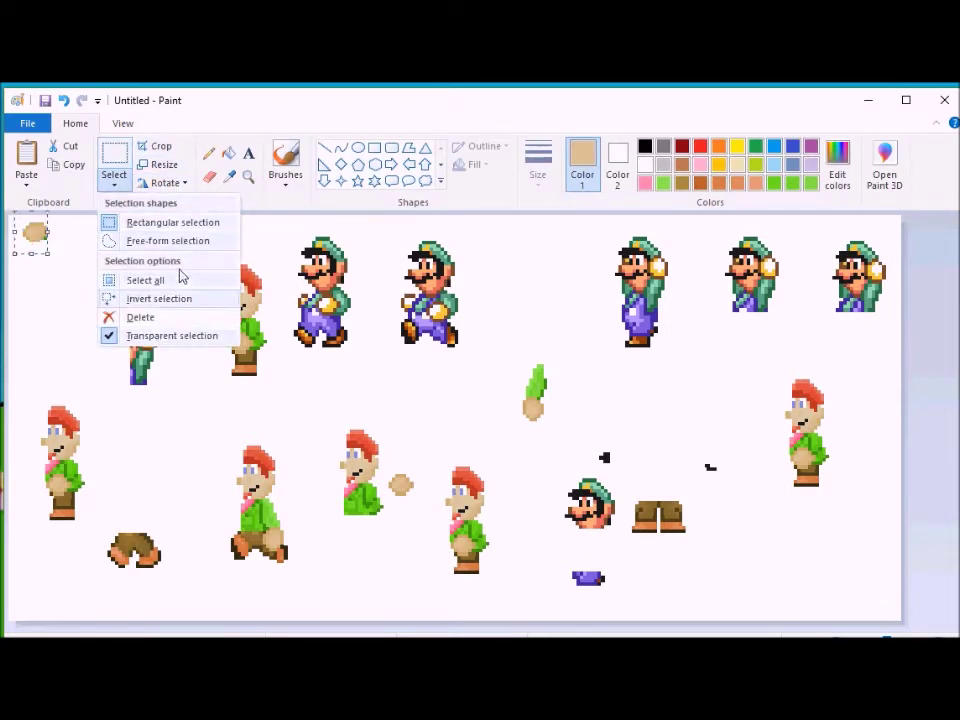
pyautogui.click(163, 183)
pyautogui.click(186, 258)
pyautogui.moveTo(32, 233); pyautogui.dragTo(216, 500)
pyautogui.moveTo(309, 418); pyautogui.dragTo(230, 588)
pyautogui.click(193, 489)
# Step: Move the walking figure next to the far-right standing figure and paste a copy of it against the forward hand
pyautogui.moveTo(236, 437); pyautogui.dragTo(306, 581)
pyautogui.moveTo(274, 533)
pyautogui.mouseDown()
pyautogui.moveTo(784, 588)
pyautogui.moveTo(727, 461)
pyautogui.mouseUp()
pyautogui.hotkey('ctrl', 'c')
pyautogui.hotkey('ctrl', 'v')
pyautogui.moveTo(73, 294); pyautogui.dragTo(246, 485)
pyautogui.click(280, 420)
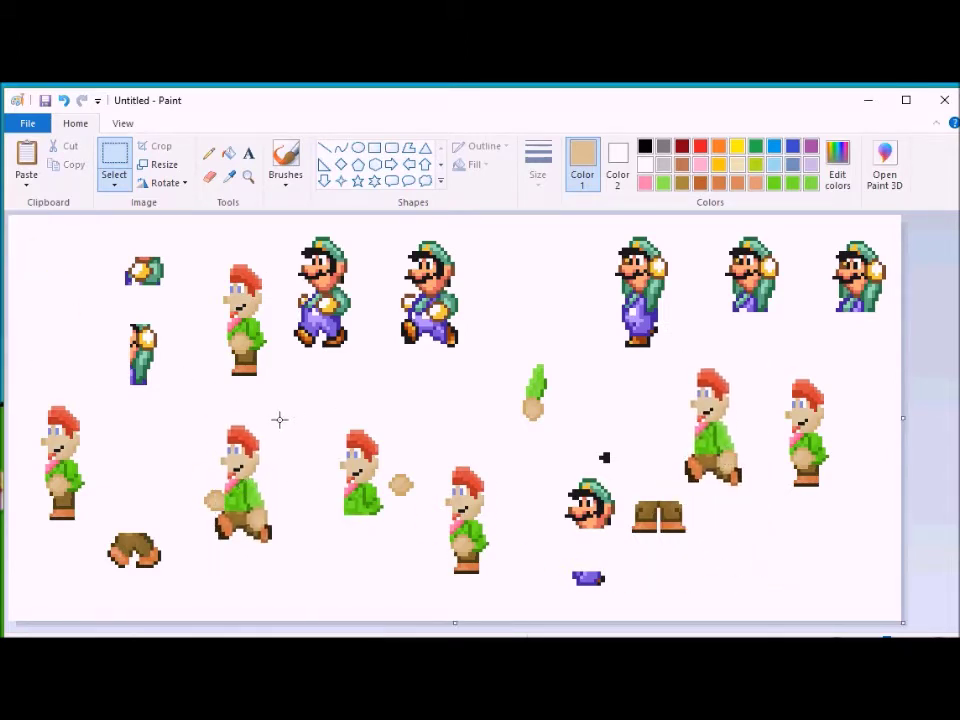
# Step: Assemble a new figure by placing the spread legs beneath the loose head-and-jacket upper body
pyautogui.moveTo(103, 516); pyautogui.dragTo(168, 576)
pyautogui.moveTo(134, 550); pyautogui.dragTo(368, 568)
pyautogui.moveTo(333, 404); pyautogui.dragTo(374, 542)
pyautogui.moveTo(371, 510); pyautogui.dragTo(372, 508)
pyautogui.moveTo(422, 448)
pyautogui.mouseDown()
pyautogui.moveTo(390, 506)
pyautogui.moveTo(437, 434)
pyautogui.moveTo(372, 548)
pyautogui.mouseUp()
# Step: Flip the loose green-sleeved arm vertically and turn it sideways by 90°
pyautogui.click(508, 366)
pyautogui.moveTo(503, 345); pyautogui.dragTo(558, 437)
pyautogui.click(166, 183)
pyautogui.click(199, 257)
pyautogui.click(165, 183)
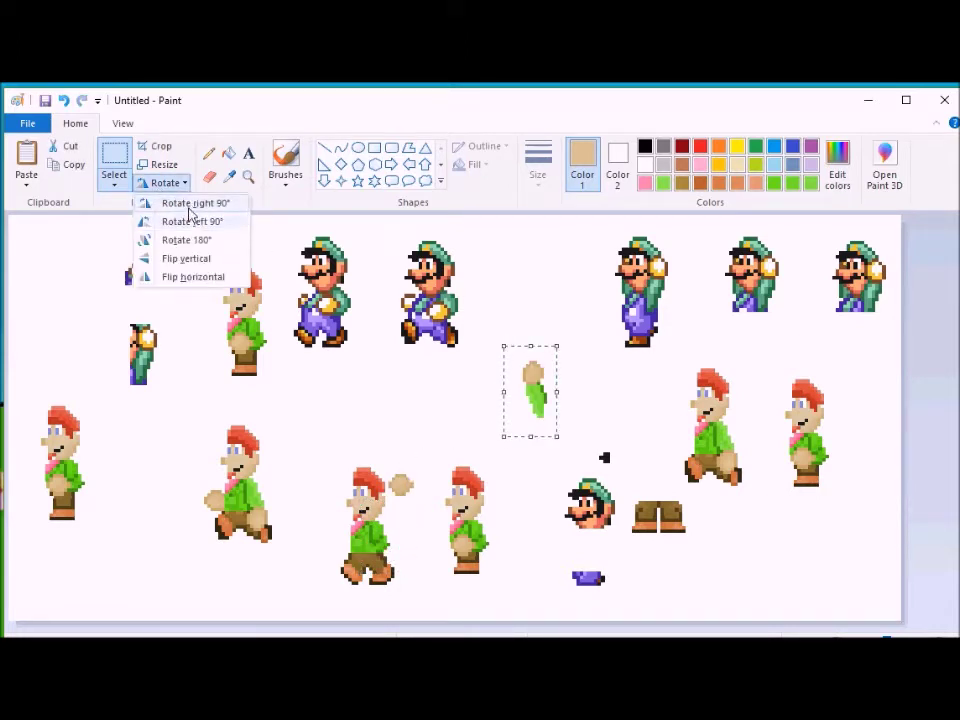
pyautogui.click(192, 207)
pyautogui.click(160, 185)
pyautogui.click(185, 217)
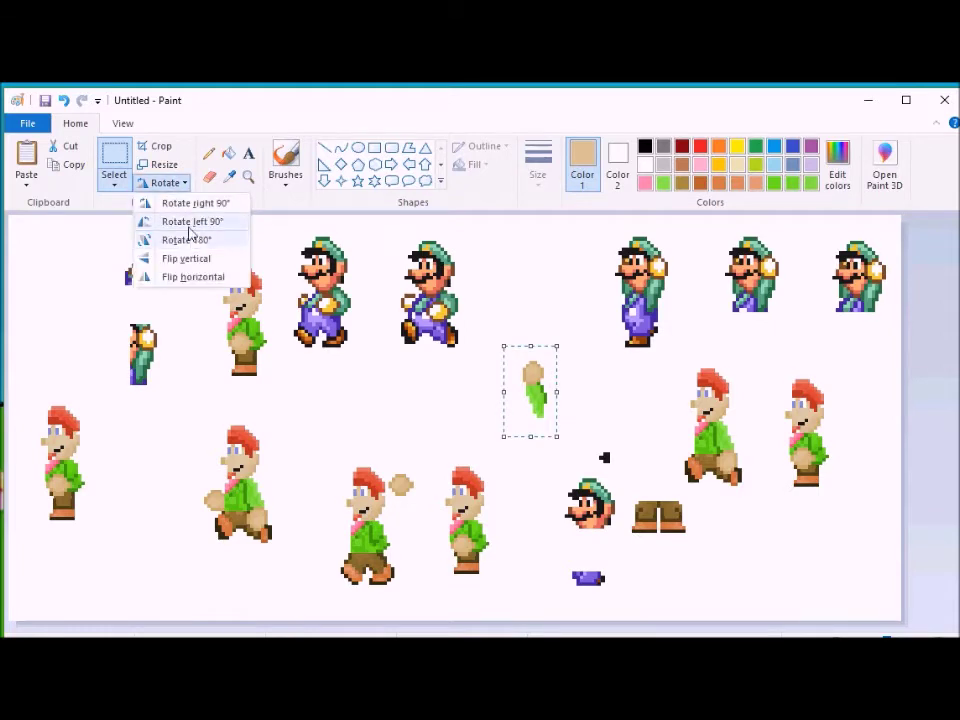
pyautogui.click(192, 221)
# Step: Fit the turned arm's hand and cuff onto the new spread-legged figure and move that figure beside the lower standing one
pyautogui.click(114, 184)
pyautogui.click(161, 338)
pyautogui.moveTo(479, 349); pyautogui.dragTo(467, 447)
pyautogui.click(114, 184)
pyautogui.click(161, 336)
pyautogui.click(420, 404)
pyautogui.moveTo(390, 401)
pyautogui.mouseDown()
pyautogui.moveTo(465, 444)
pyautogui.moveTo(426, 407)
pyautogui.moveTo(467, 446)
pyautogui.mouseUp()
pyautogui.press('Delete')
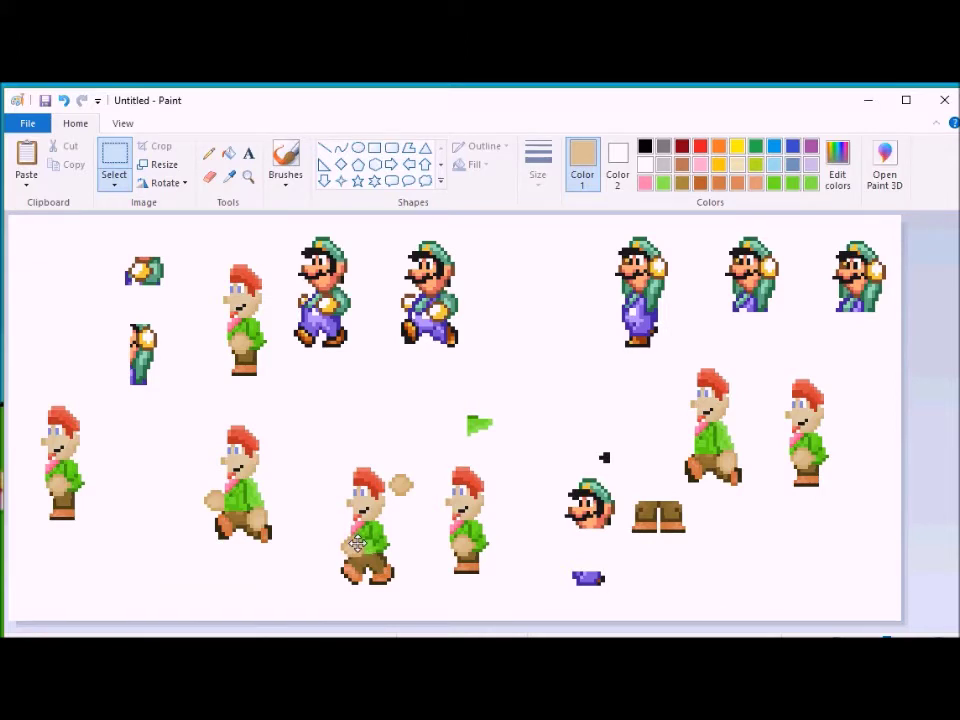
pyautogui.moveTo(357, 541); pyautogui.dragTo(357, 541)
pyautogui.click(509, 426)
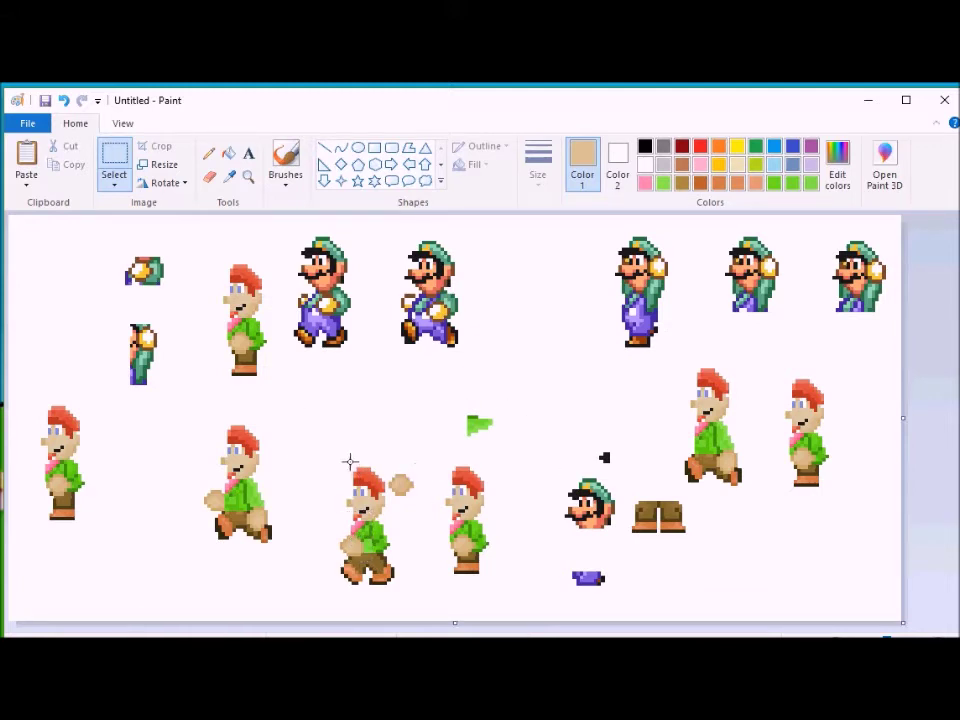
pyautogui.moveTo(426, 456)
pyautogui.mouseDown()
pyautogui.moveTo(388, 506)
pyautogui.moveTo(323, 451)
pyautogui.moveTo(353, 519)
pyautogui.moveTo(343, 591)
pyautogui.moveTo(364, 482)
pyautogui.moveTo(338, 452)
pyautogui.moveTo(391, 556)
pyautogui.mouseUp()
pyautogui.click(206, 414)
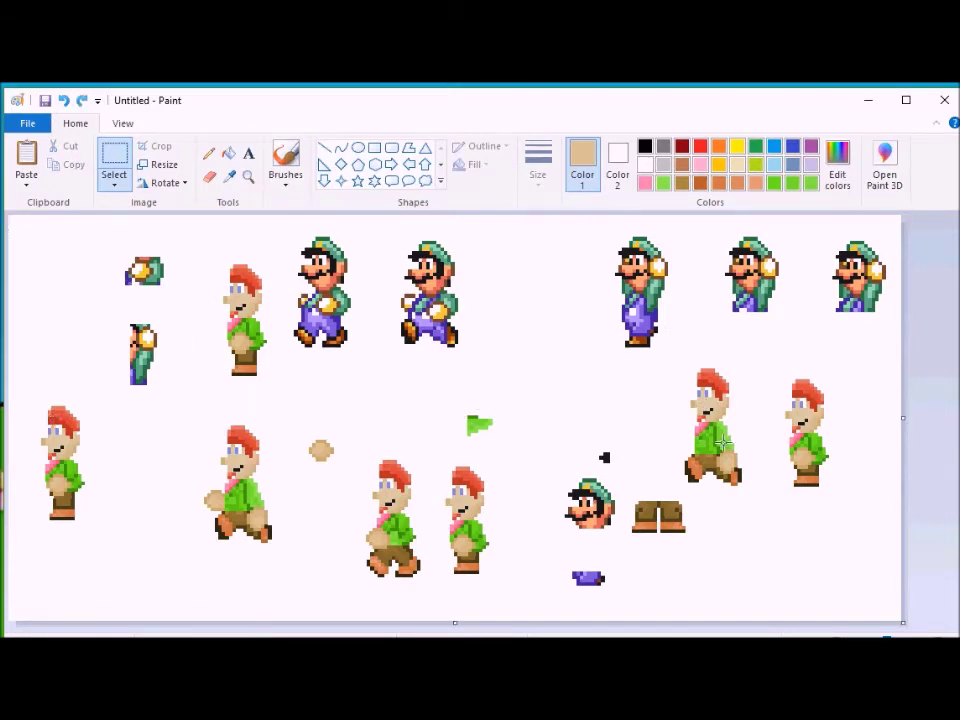
# Step: Copy the walking figure's rear arm and paste it in the empty space below and beside the far-left standing figure
pyautogui.moveTo(243, 529); pyautogui.dragTo(243, 531)
pyautogui.hotkey('ctrl', 'c')
pyautogui.hotkey('ctrl', 'v')
pyautogui.moveTo(25, 252); pyautogui.dragTo(165, 549)
# Step: Fill the leftover trouser, jacket and shoe pixels around the copied arm with white
pyautogui.click(248, 177)
pyautogui.click(148, 551)
pyautogui.click(149, 553)
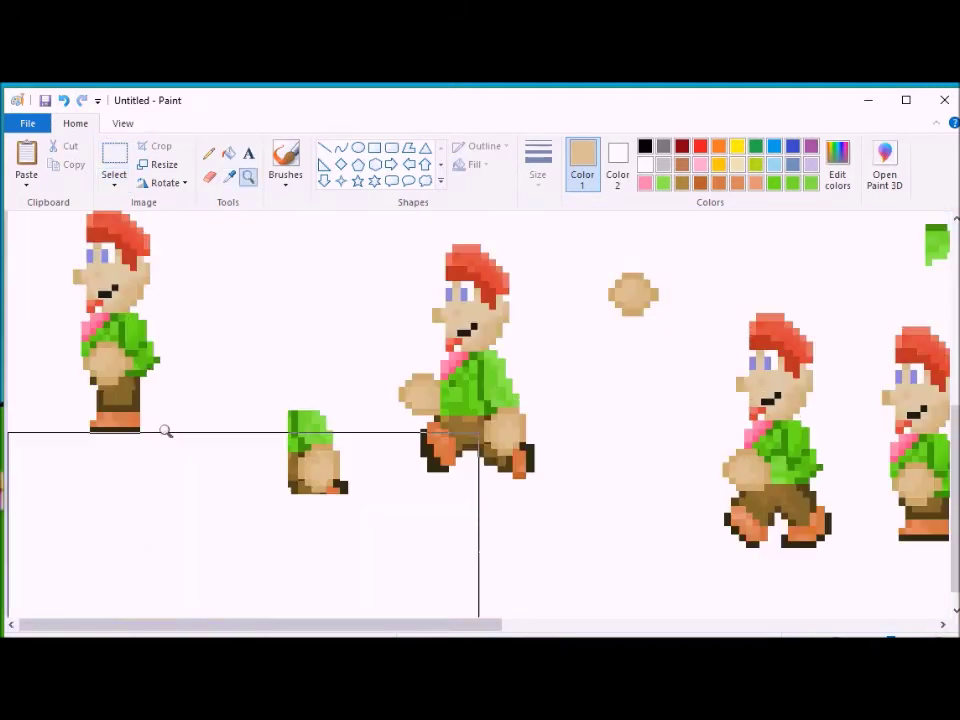
pyautogui.click(645, 165)
pyautogui.click(293, 468)
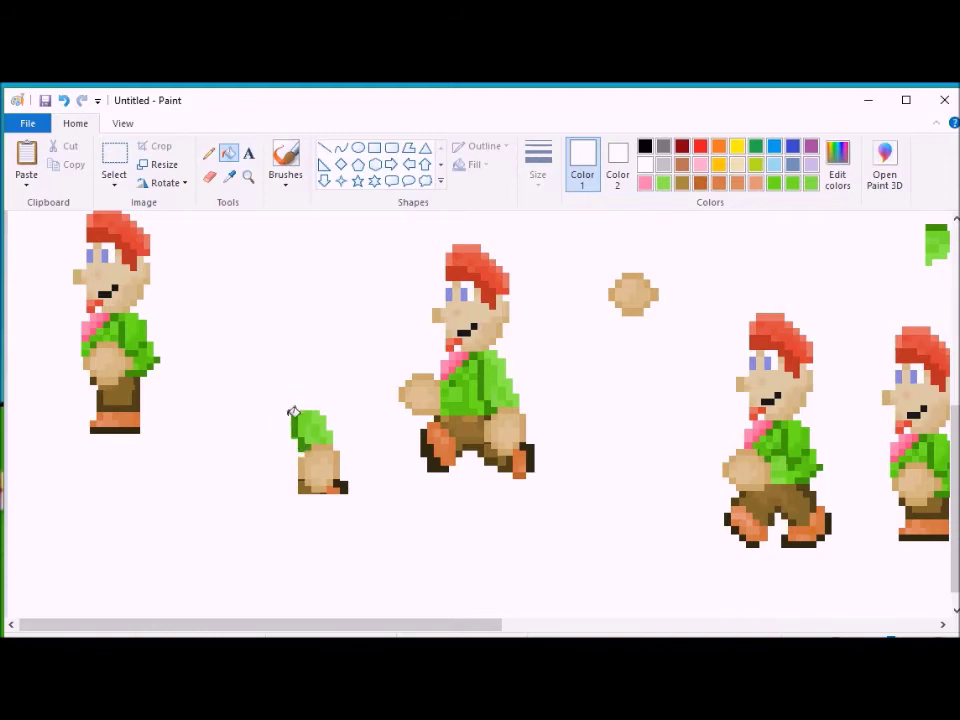
pyautogui.click(309, 489)
pyautogui.click(114, 158)
pyautogui.moveTo(240, 341); pyautogui.dragTo(343, 484)
pyautogui.click(165, 183)
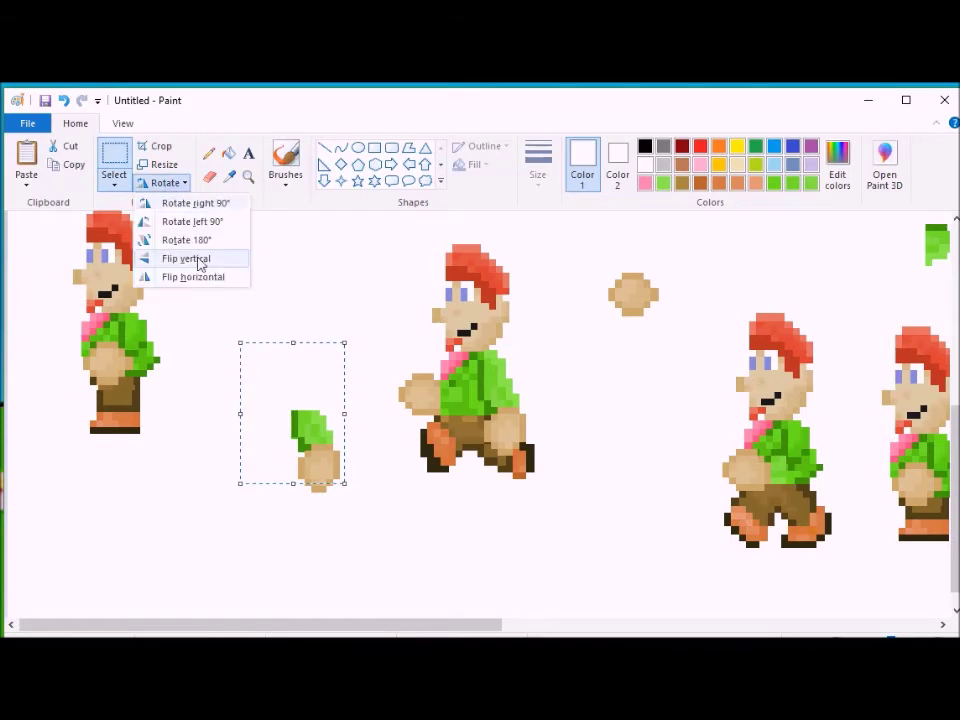
pyautogui.click(208, 220)
pyautogui.hotkey('ctrl', 'z')
# Step: Rotate the whole cleaned arm right 90° and place it next to the far-left standing figure
pyautogui.moveTo(240, 321); pyautogui.dragTo(354, 506)
pyautogui.click(165, 183)
pyautogui.click(197, 205)
pyautogui.click(265, 262)
pyautogui.scroll(2, 125, 245)
pyautogui.moveTo(70, 280); pyautogui.dragTo(163, 552)
pyautogui.moveTo(205, 487); pyautogui.dragTo(316, 524)
pyautogui.click(229, 152)
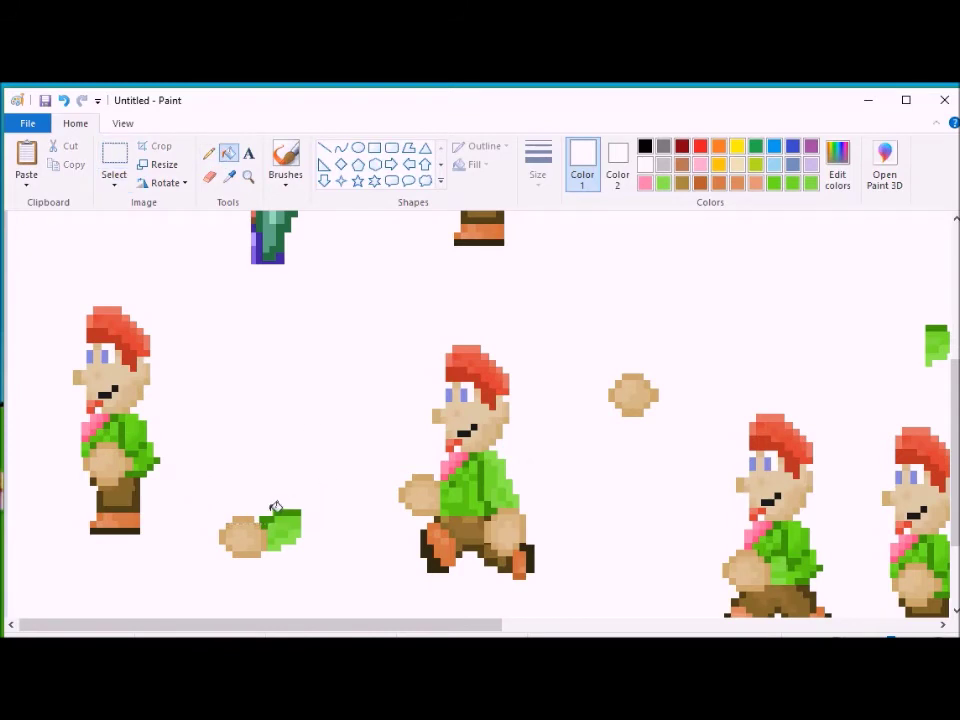
# Step: Attach the rotated arm to the front of the far-left standing figure's jacket so it reaches forward
pyautogui.click(116, 168)
pyautogui.moveTo(94, 292); pyautogui.dragTo(316, 574)
pyautogui.moveTo(285, 527); pyautogui.dragTo(193, 540)
pyautogui.moveTo(116, 479); pyautogui.dragTo(118, 447)
# Step: Move the standing figure with the outstretched arm next to the walking figure on its left side
pyautogui.scroll(3, 115, 513)
pyautogui.moveTo(160, 370); pyautogui.dragTo(95, 422)
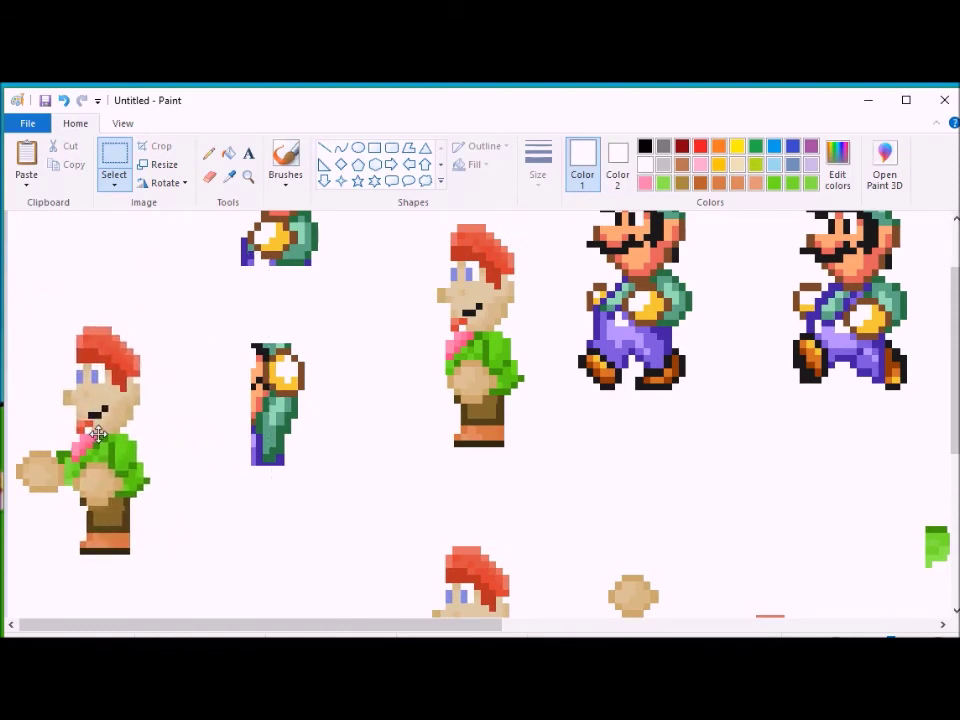
pyautogui.scroll(-3, 38, 231)
pyautogui.click(123, 123)
pyautogui.click(61, 183)
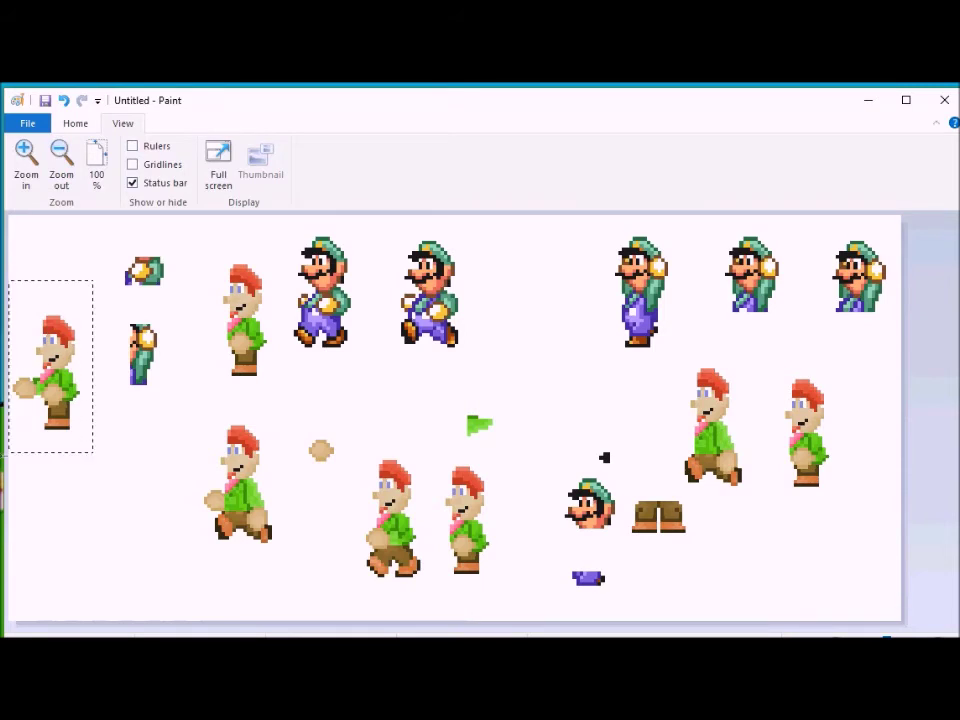
pyautogui.moveTo(50, 365); pyautogui.dragTo(148, 470)
# Step: Move the loose hand below the far-right figures and delete the two Luigi arm pieces near the canvas's upper left
pyautogui.moveTo(289, 425); pyautogui.dragTo(341, 477)
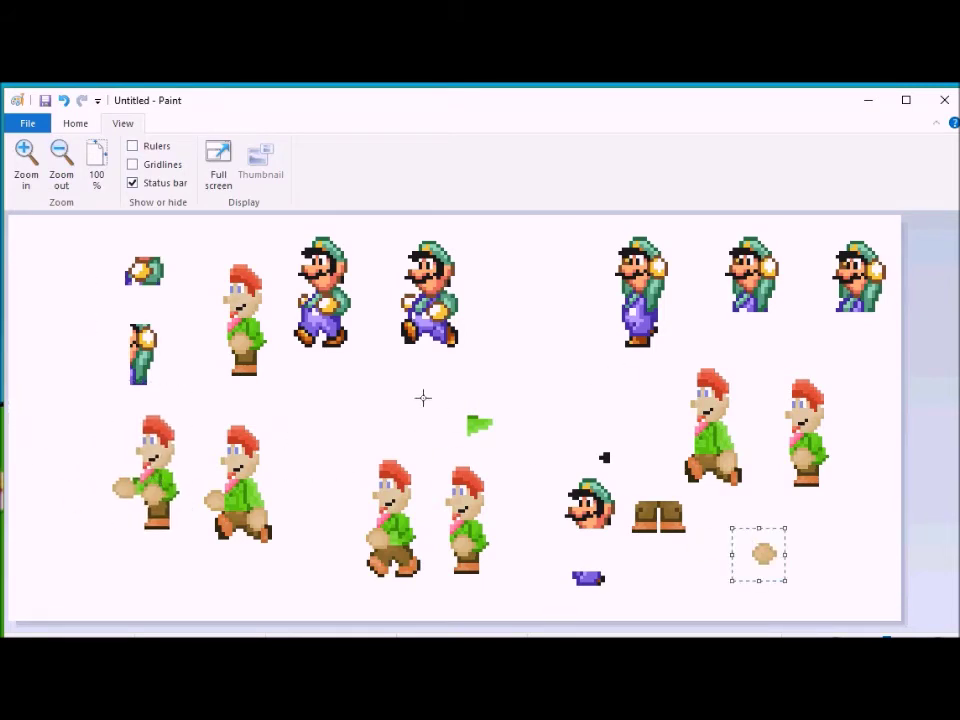
pyautogui.moveTo(353, 389); pyautogui.dragTo(387, 390)
pyautogui.moveTo(271, 381); pyautogui.dragTo(271, 375)
pyautogui.moveTo(253, 351); pyautogui.dragTo(79, 503)
pyautogui.moveTo(206, 361); pyautogui.dragTo(264, 391)
pyautogui.hotkey('ctrl', 'z')
pyautogui.moveTo(102, 231); pyautogui.dragTo(182, 398)
pyautogui.press('Delete')
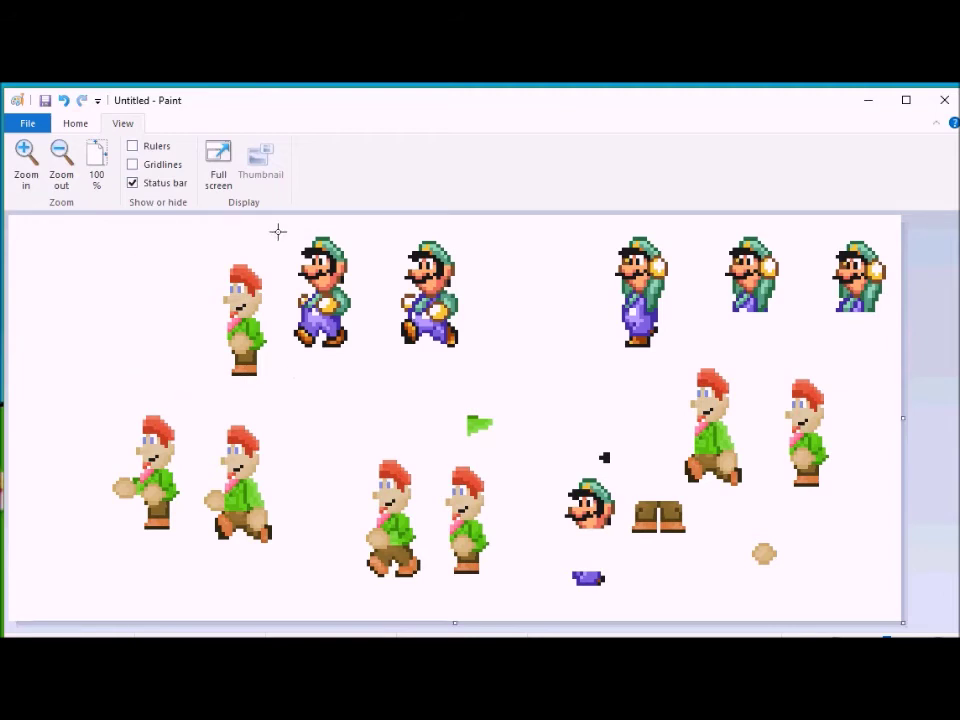
# Step: Delete the remaining Luigi sprites, the green sleeve scrap, the loose head, the spare brown legs and the purple piece
pyautogui.moveTo(868, 331); pyautogui.dragTo(900, 356)
pyautogui.press('Delete')
pyautogui.moveTo(457, 406); pyautogui.dragTo(601, 444)
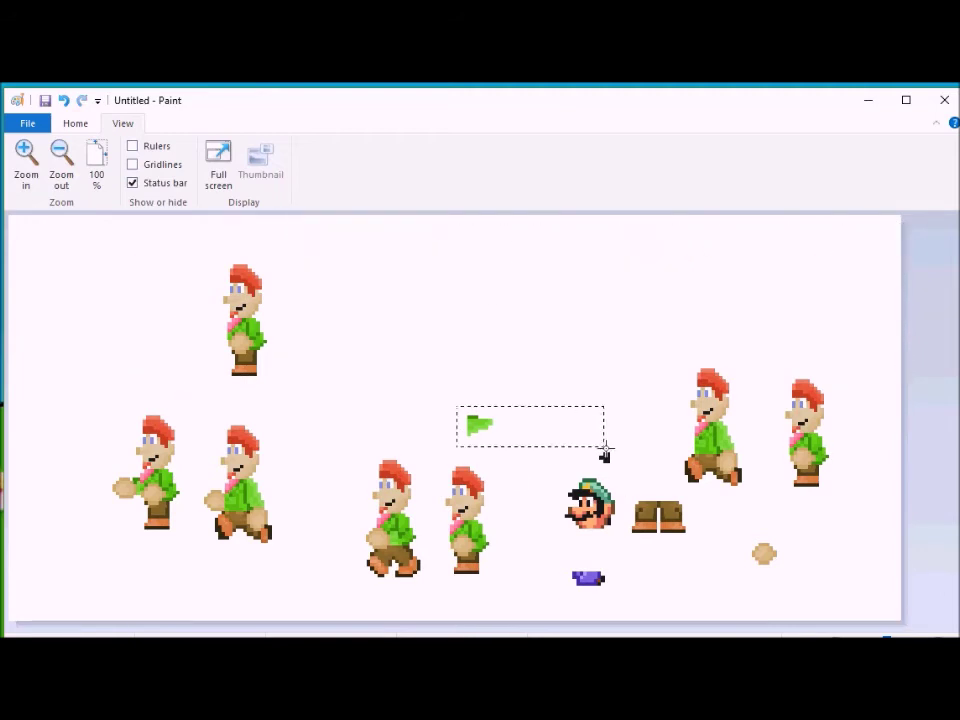
pyautogui.press('Delete')
pyautogui.press('Delete')
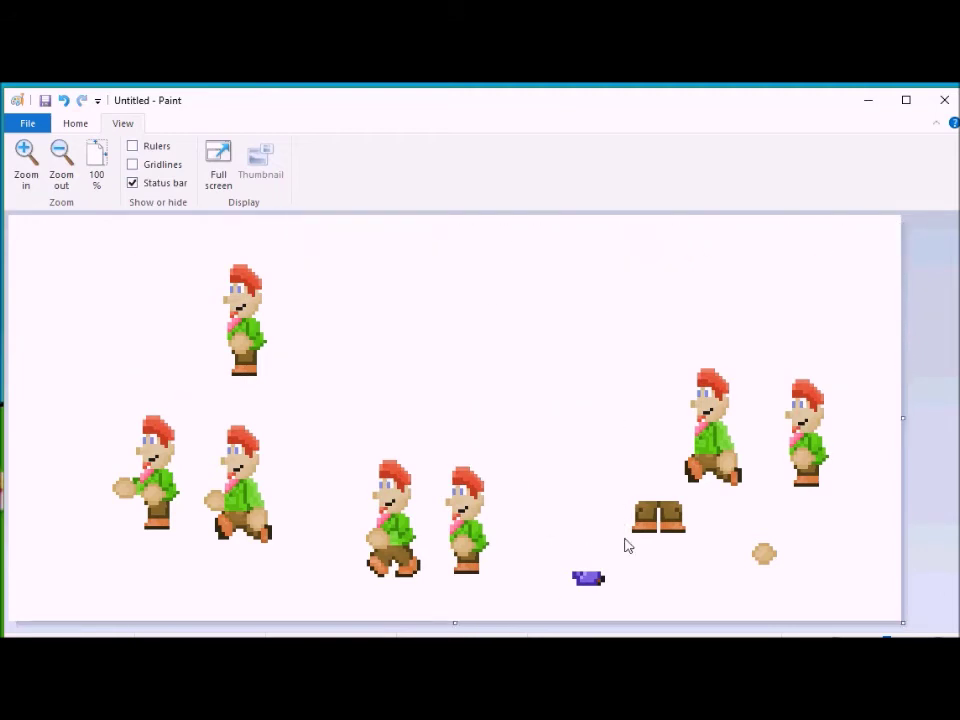
pyautogui.moveTo(662, 560); pyautogui.dragTo(690, 604)
pyautogui.press('Delete')
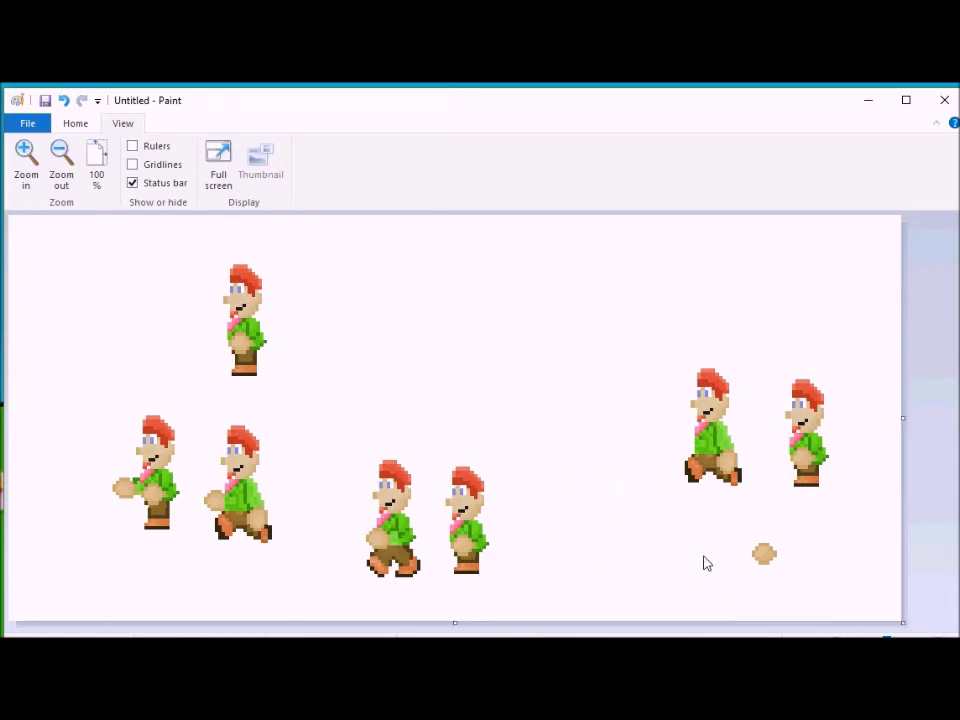
# Step: Delete the duplicate standing figures and the far-right walking figure, leaving the three finished poses
pyautogui.moveTo(369, 472); pyautogui.dragTo(504, 604)
pyautogui.click(215, 273)
pyautogui.moveTo(449, 567); pyautogui.dragTo(439, 587)
pyautogui.press('Delete')
pyautogui.moveTo(698, 388); pyautogui.dragTo(754, 500)
pyautogui.press('Delete')
pyautogui.moveTo(774, 347); pyautogui.dragTo(862, 505)
pyautogui.press('Delete')
pyautogui.moveTo(206, 251); pyautogui.dragTo(304, 388)
pyautogui.press('Delete')
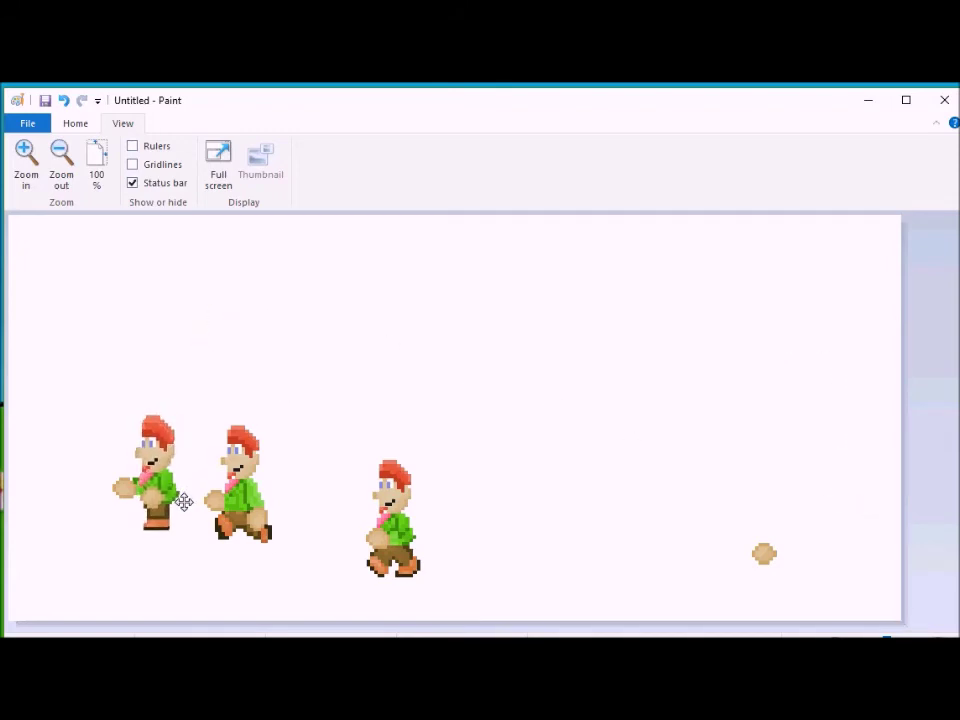
# Step: Place a plain standing figure above the spread-legged one and lower its shoes slightly to lengthen the legs
pyautogui.moveTo(185, 500); pyautogui.dragTo(361, 380)
pyautogui.click(489, 366)
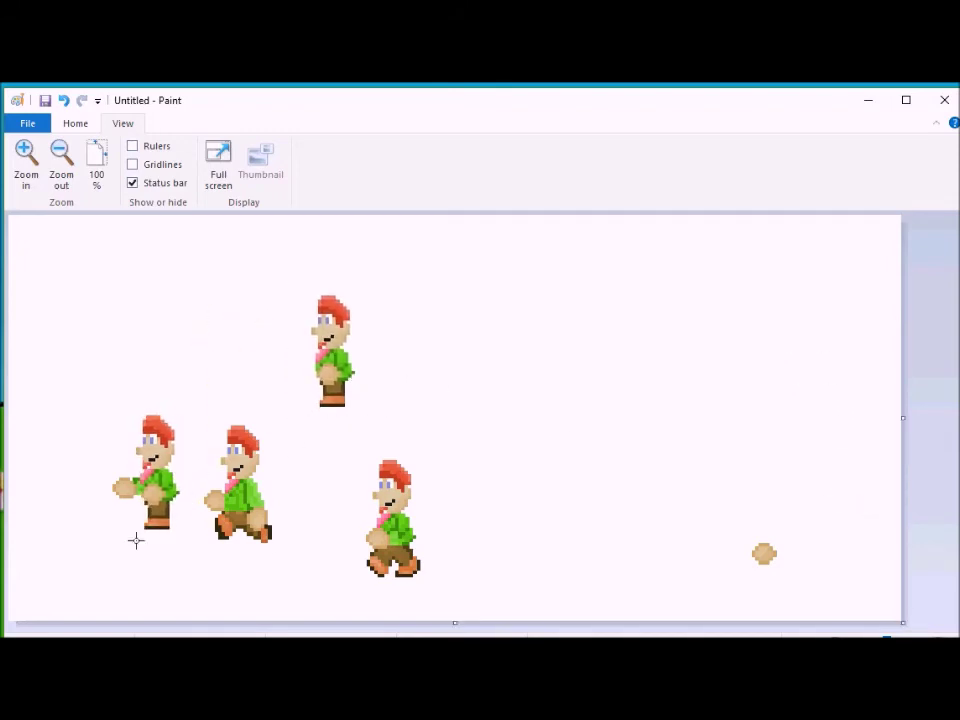
pyautogui.click(406, 404)
pyautogui.hotkey('ctrl', 'x')
pyautogui.hotkey('ctrl', 'v')
pyautogui.moveTo(36, 233); pyautogui.dragTo(327, 404)
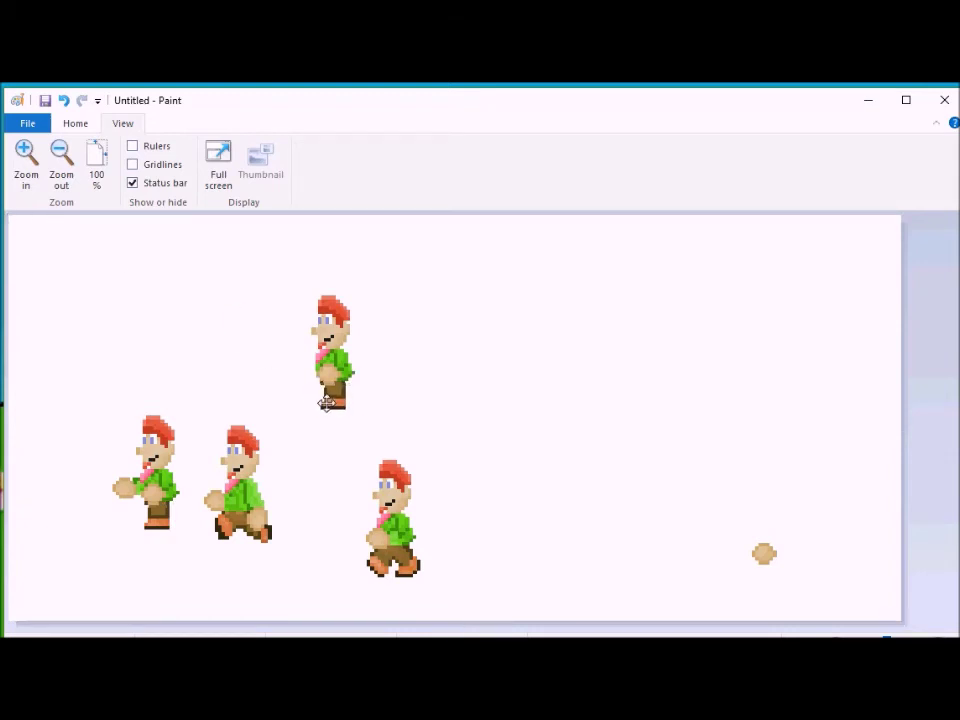
pyautogui.click(450, 388)
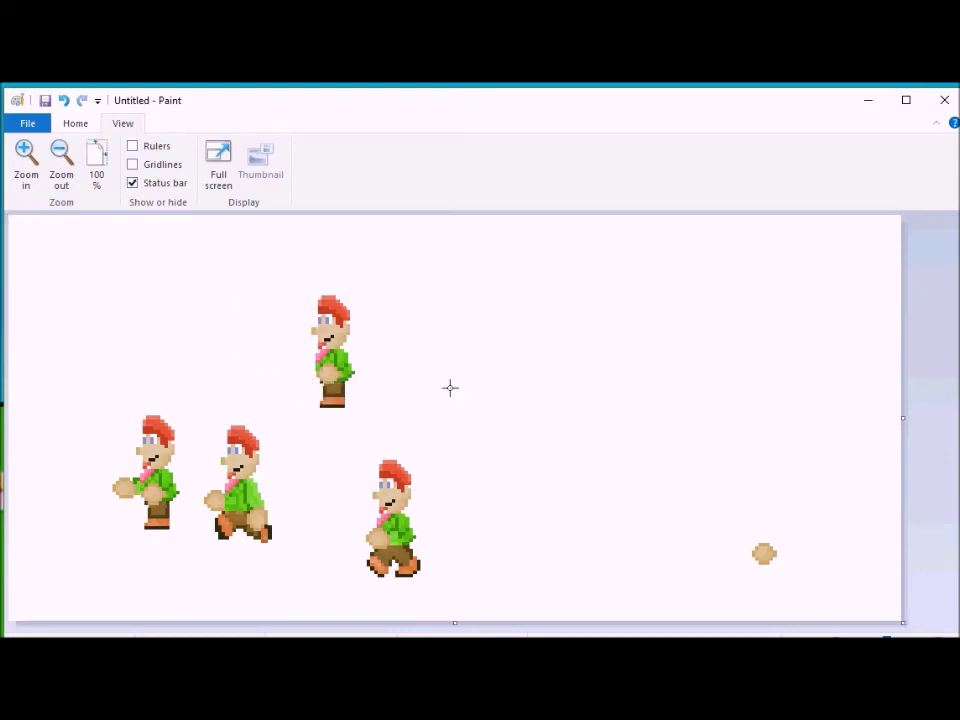
# Step: Line up all four figures in one row and delete the loose hand
pyautogui.moveTo(342, 389); pyautogui.dragTo(415, 412)
pyautogui.moveTo(737, 508); pyautogui.dragTo(797, 589)
pyautogui.press('Delete')
pyautogui.moveTo(61, 381); pyautogui.dragTo(278, 564)
pyautogui.moveTo(245, 504); pyautogui.dragTo(254, 383)
pyautogui.click(529, 420)
# Step: Move the row of four figures to the canvas's upper-left corner and shrink the canvas around it
pyautogui.moveTo(60, 264); pyautogui.dragTo(519, 441)
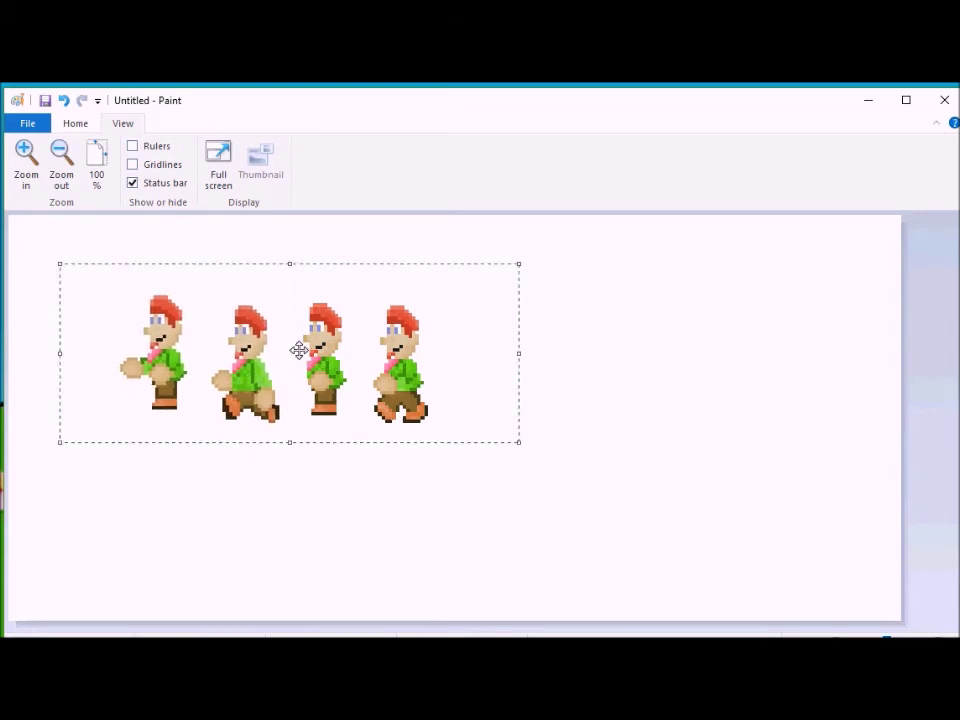
pyautogui.moveTo(300, 349); pyautogui.dragTo(206, 289)
pyautogui.moveTo(912, 621); pyautogui.dragTo(417, 441)
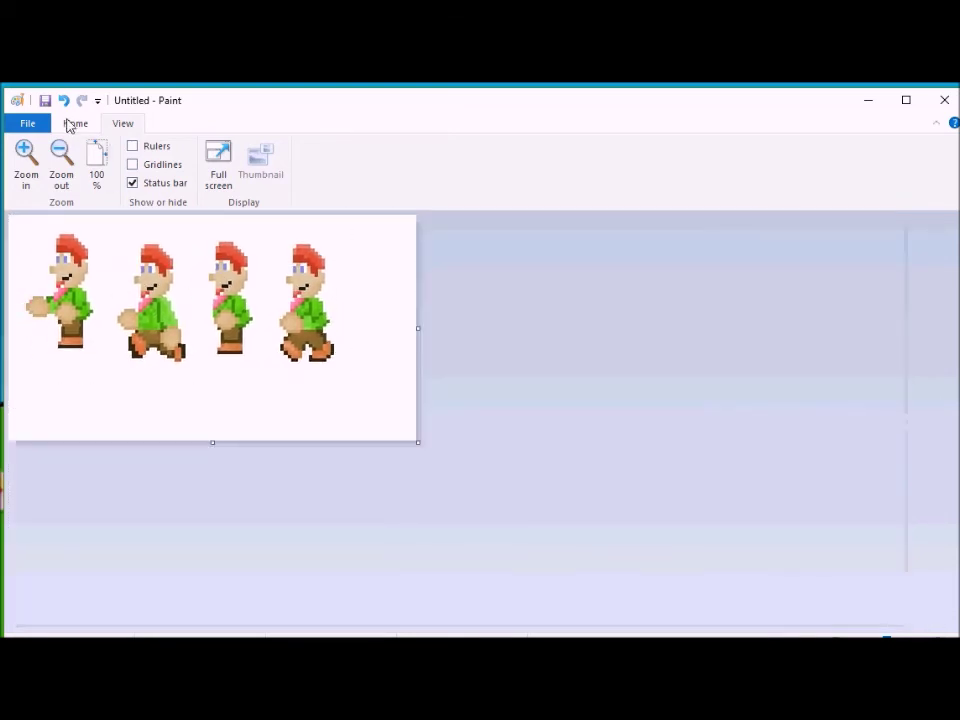
# Step: Add the caption "DR. CARTER" below the figures in black 14-point Joystix Monospace
pyautogui.click(75, 123)
pyautogui.hotkey('ctrl', 'w')
pyautogui.click(213, 476)
pyautogui.click(248, 154)
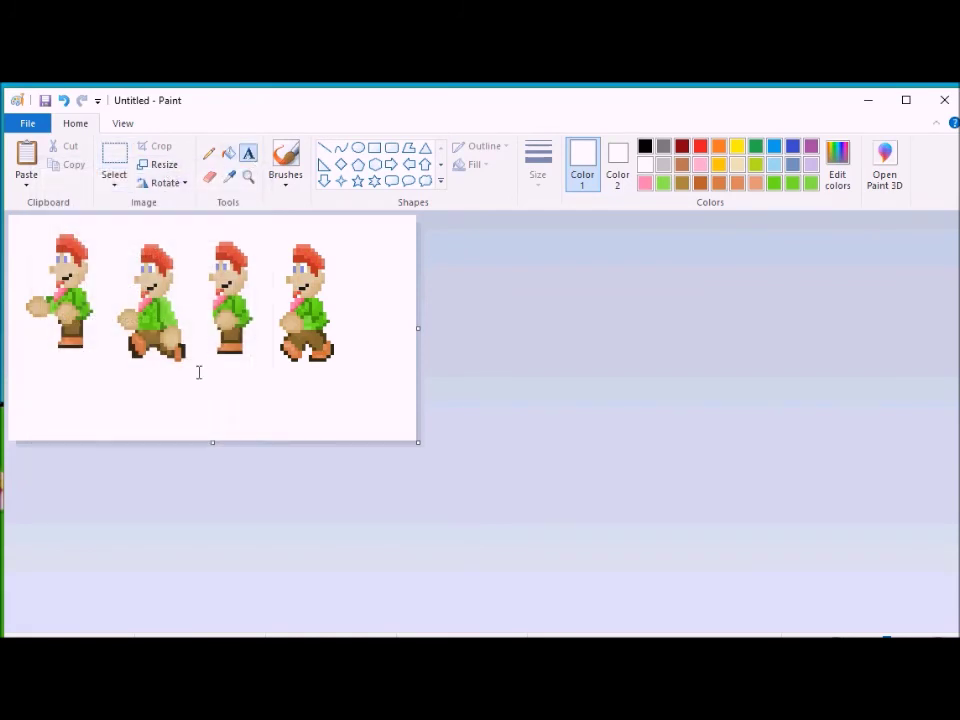
pyautogui.moveTo(191, 378); pyautogui.dragTo(362, 409)
pyautogui.click(384, 147)
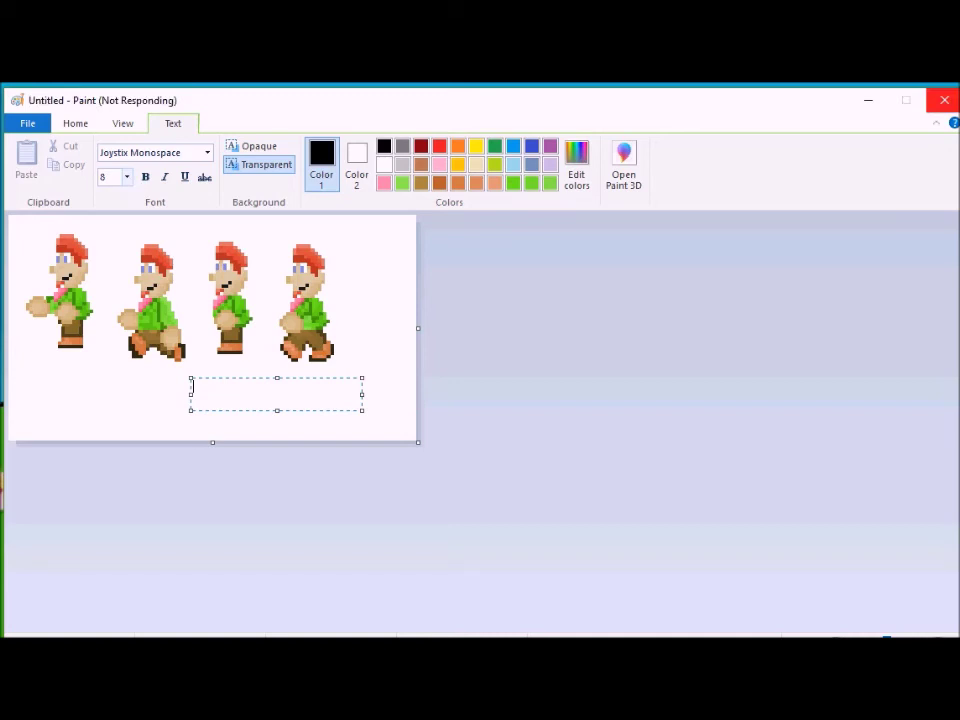
pyautogui.click(127, 177)
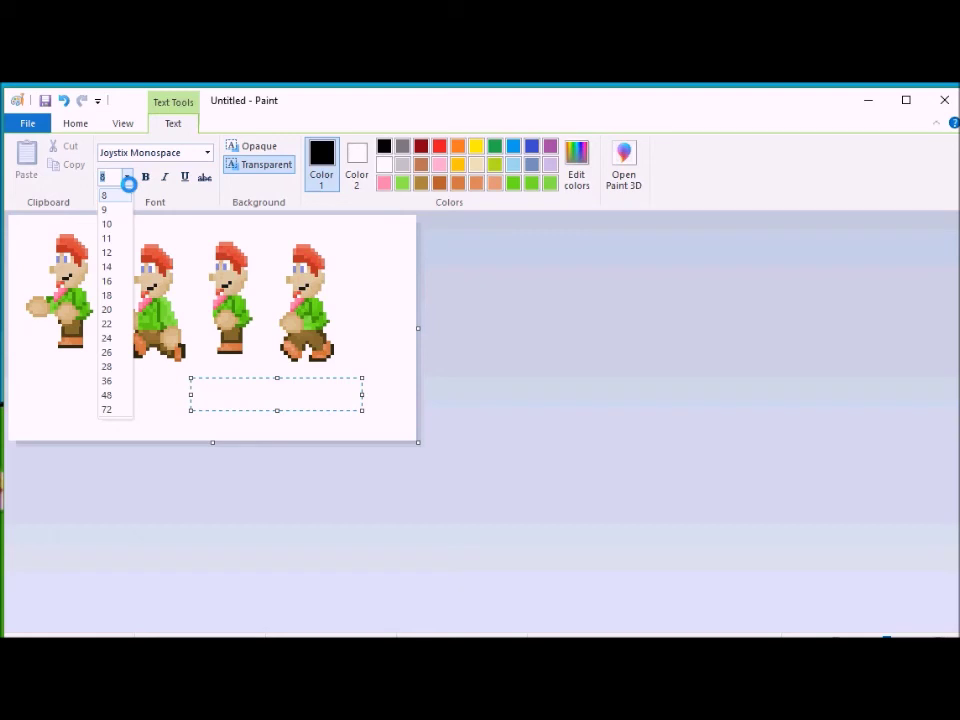
pyautogui.click(110, 266)
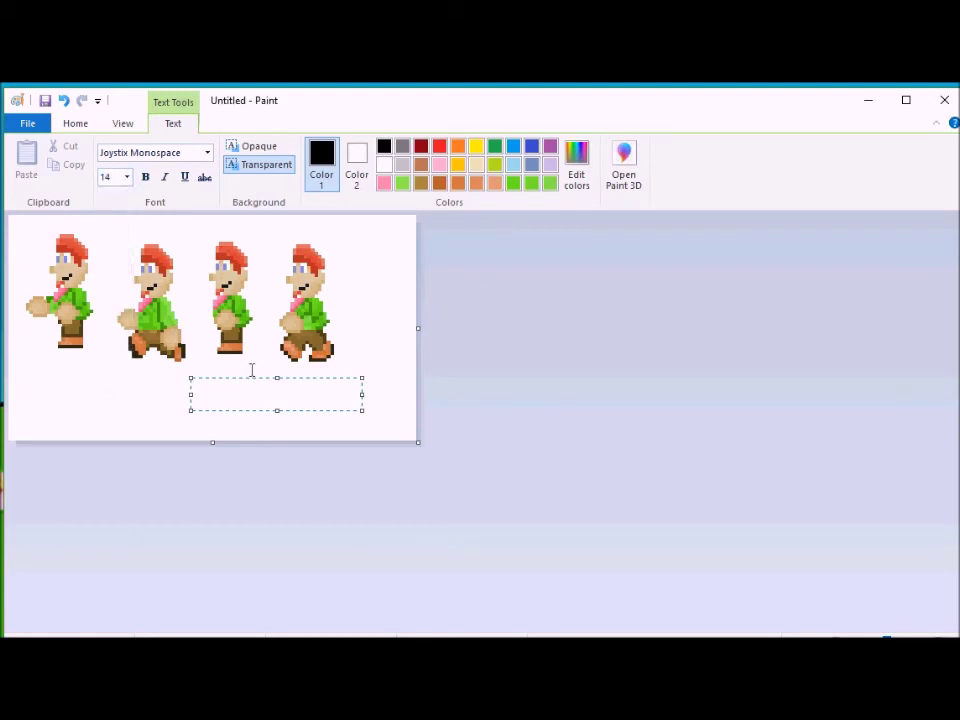
pyautogui.click(321, 424)
# Step: Add the author's credit line beneath the caption in 12-point Joystix Monospace
pyautogui.click(259, 416)
pyautogui.click(127, 177)
pyautogui.click(110, 251)
pyautogui.write('BY S.A. NATHE')
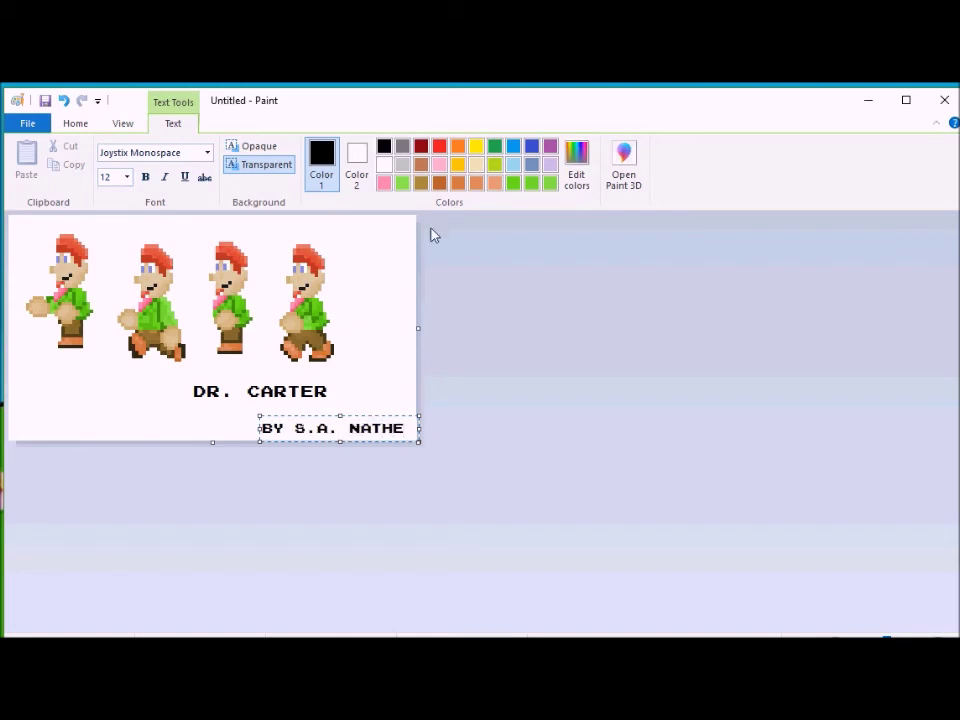
pyautogui.click(433, 235)
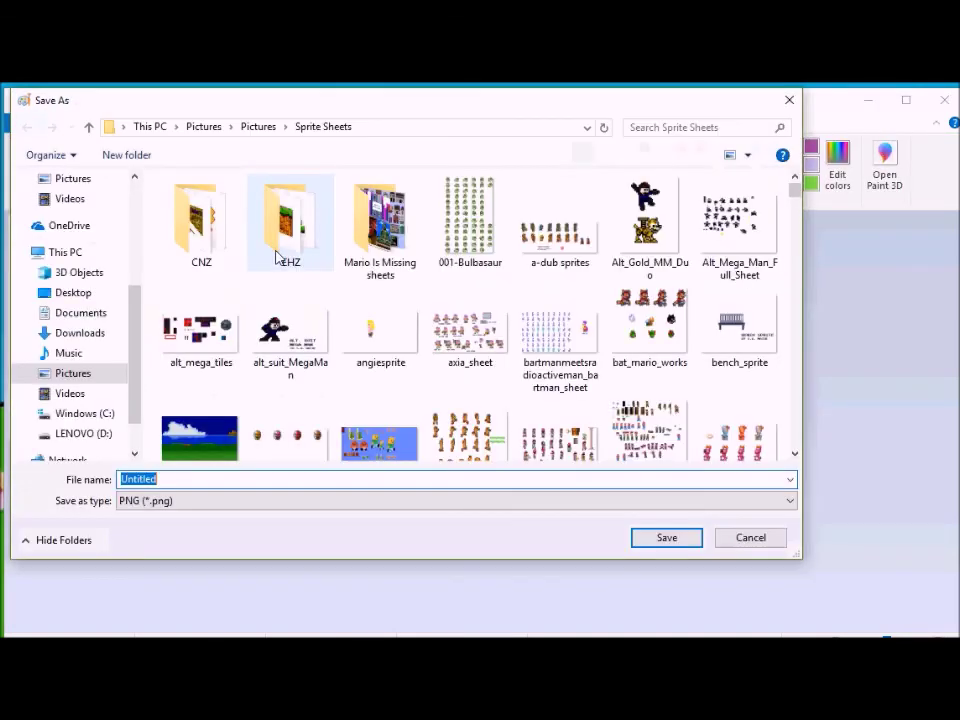
# Step: Save the sprite sheet as the PNG file dr_carter_sheet in the Sprite Sheets folder
pyautogui.write('dr_carter_sheet')
pyautogui.press('Return')
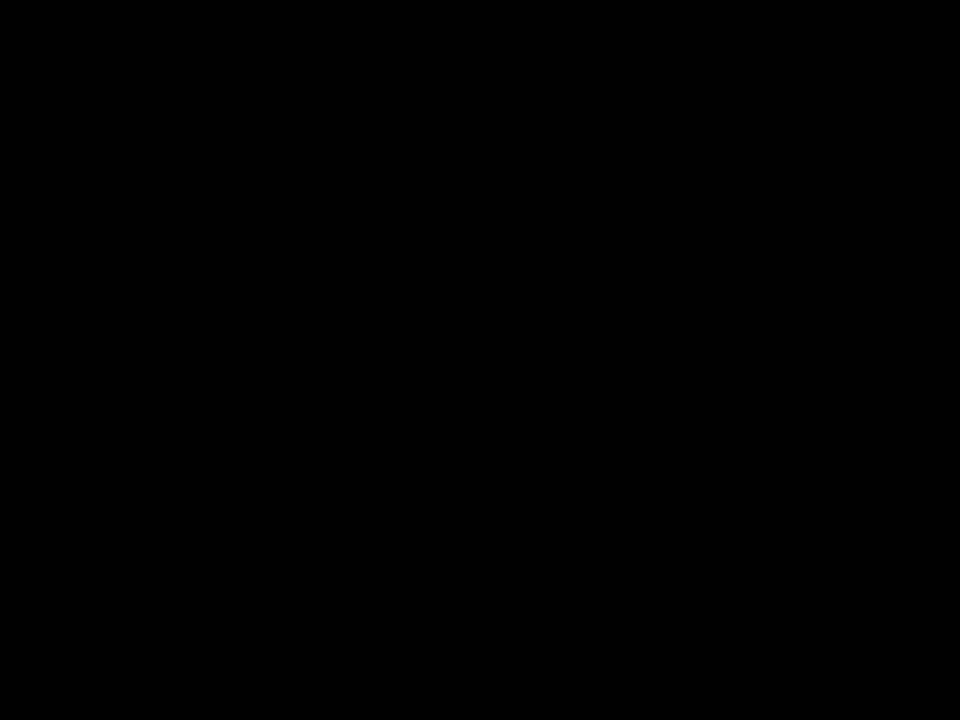